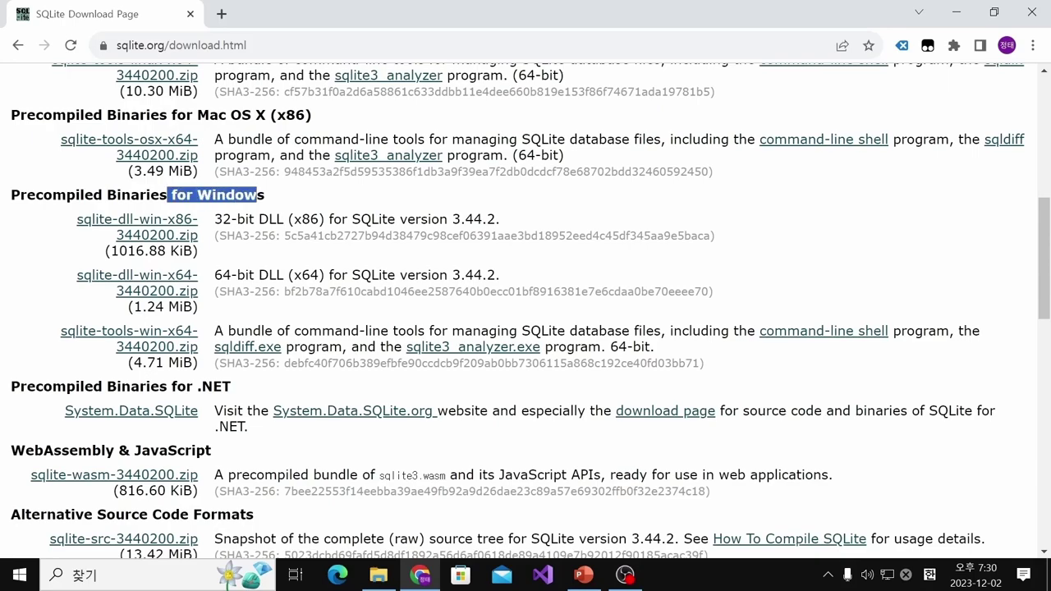
left_click(279, 205)
scroll(526, 308, "up", 1)
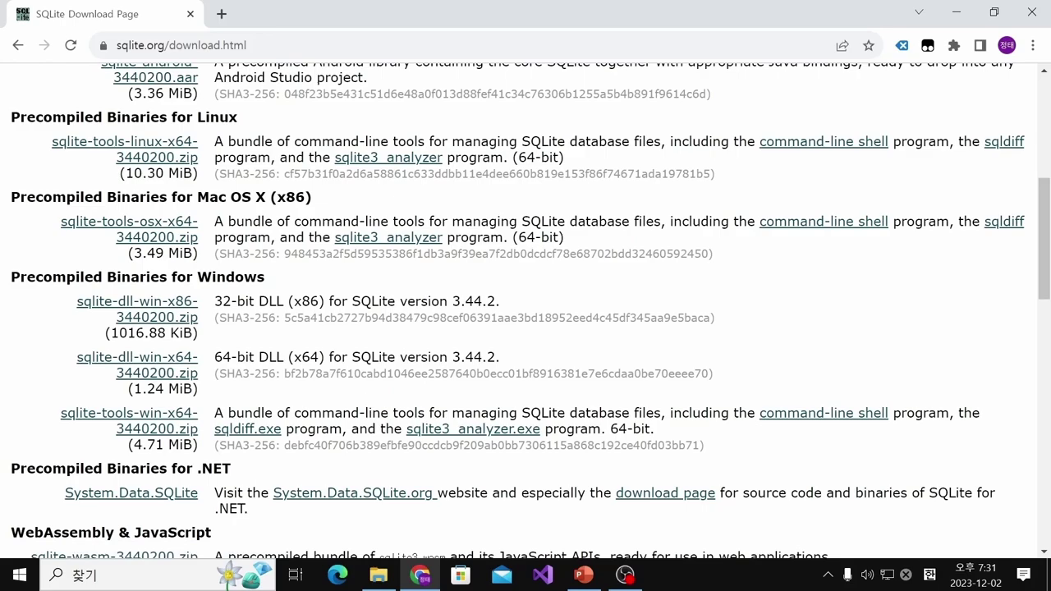
Open the sqlite-tools-win-x64-3440200 folder in Downloads, try sqlite3.exe, then close its console
left_click(377, 575)
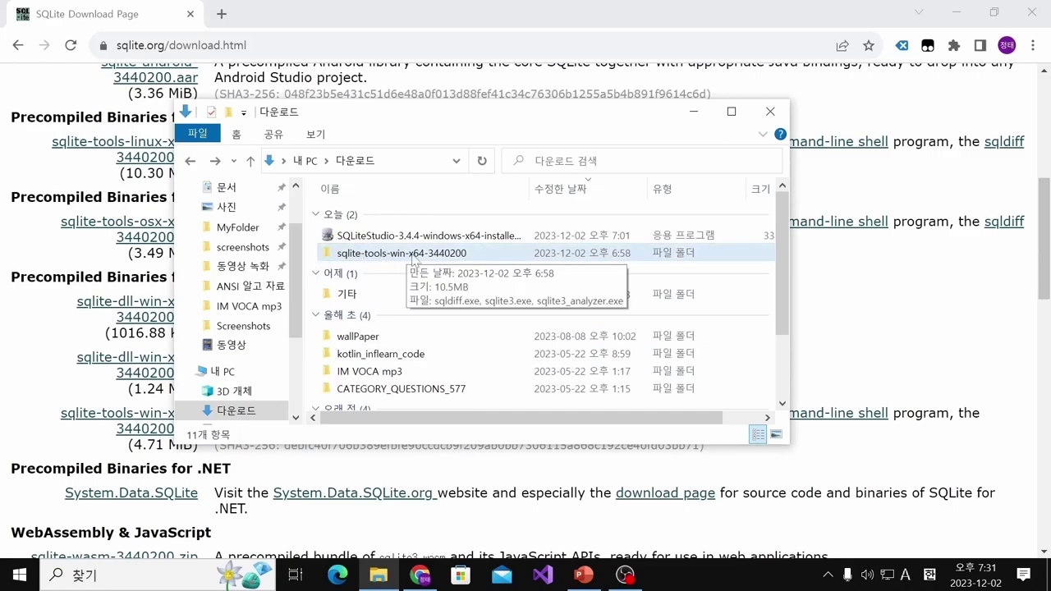
left_click(379, 258)
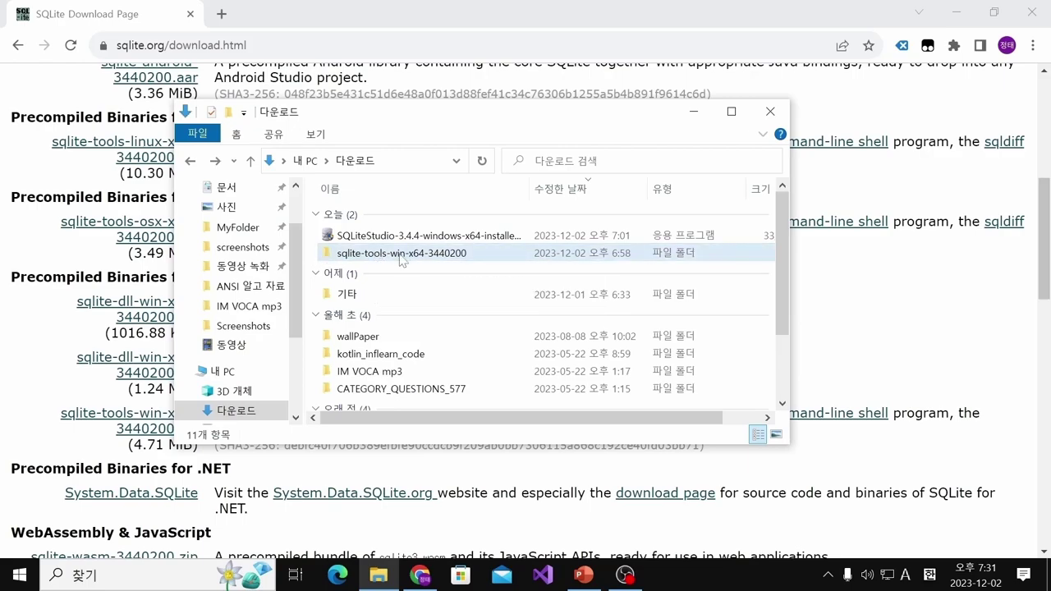
double_click(418, 256)
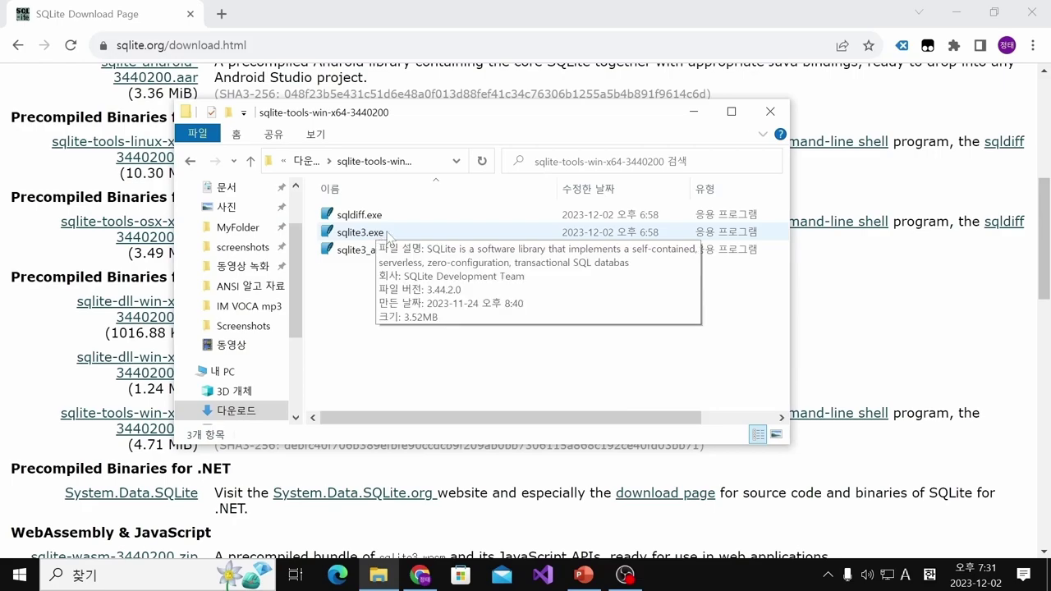
double_click(359, 232)
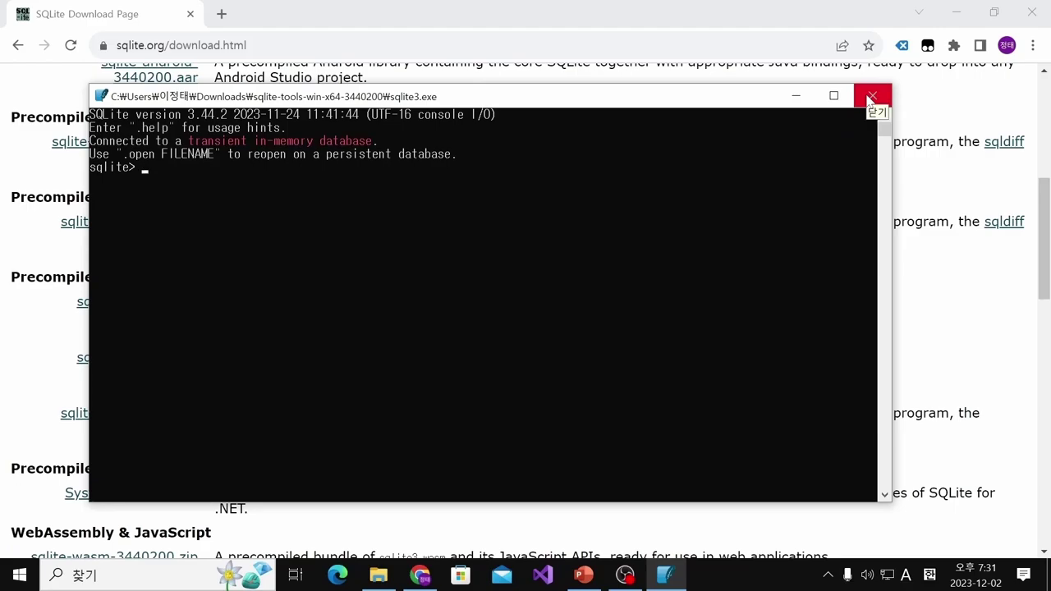
left_click(872, 100)
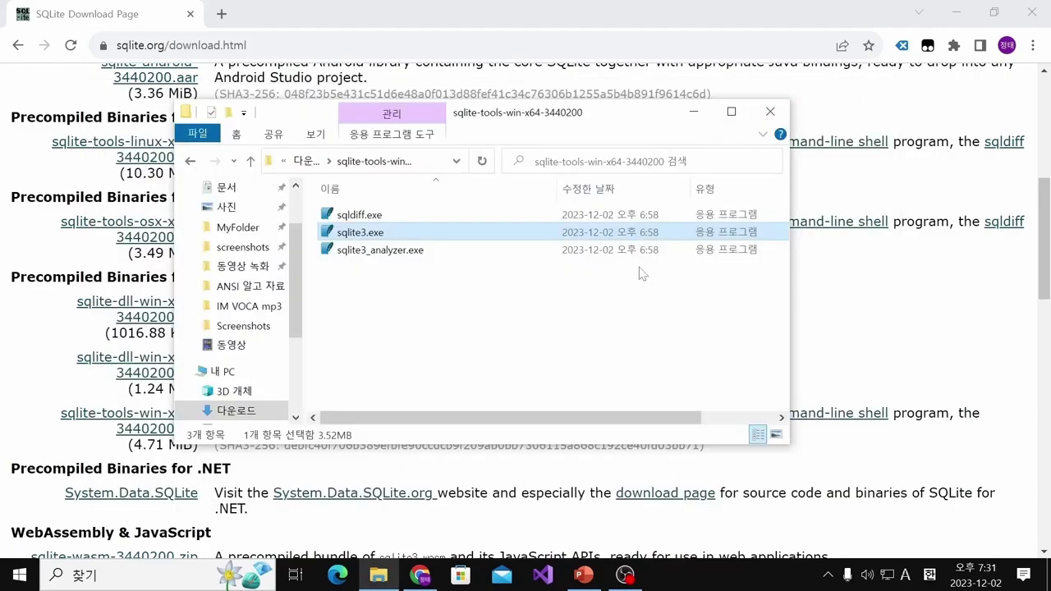
Return to the Google results, search for 'sqlite studio', and open the sqlitestudio.pl homepage
key("alt+Up")
left_click(693, 111)
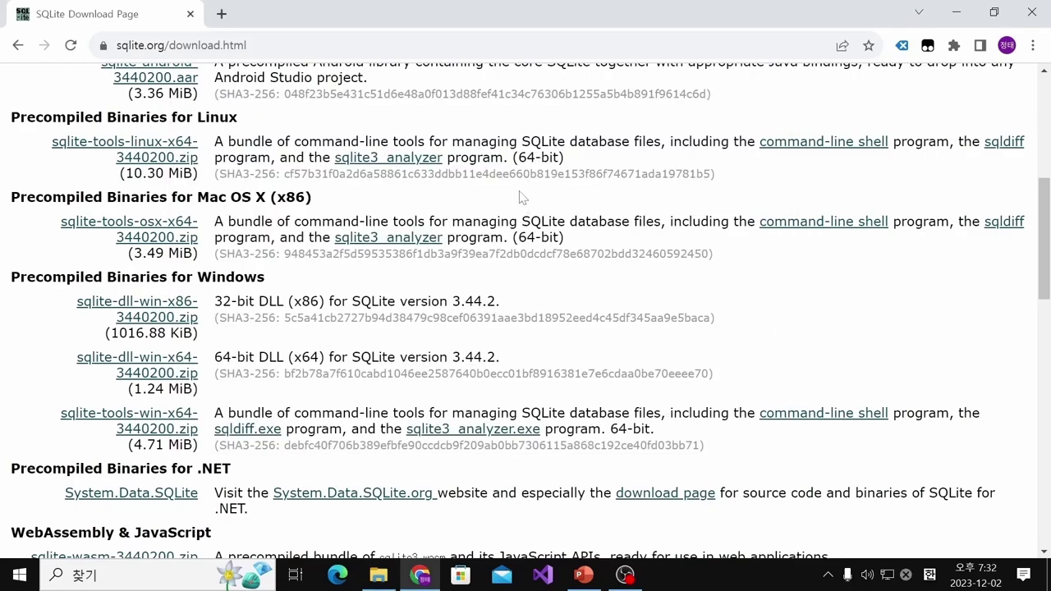
key("alt+Left")
key("alt+Left")
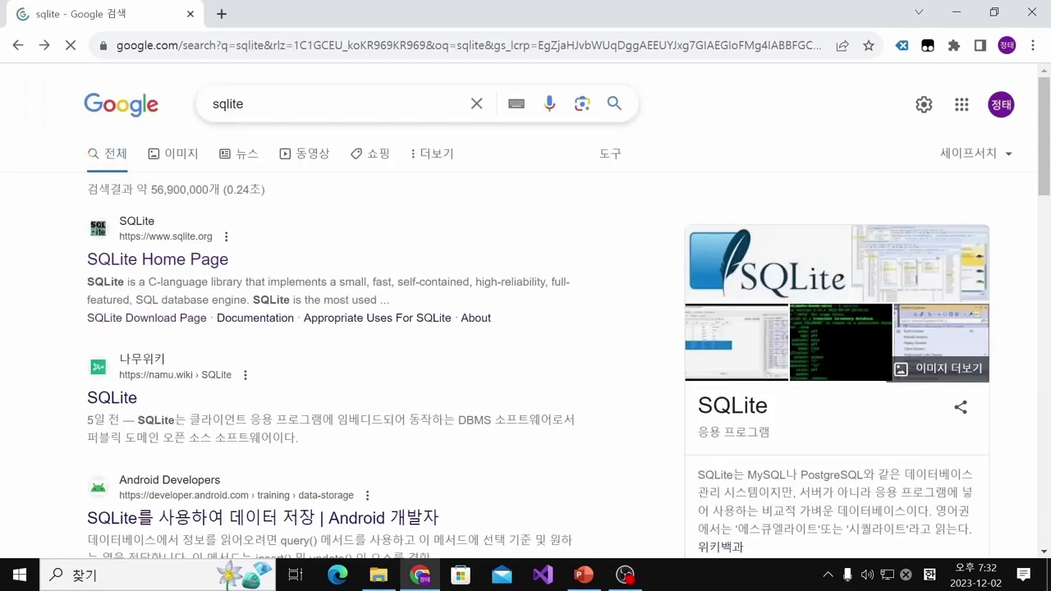
type("st")
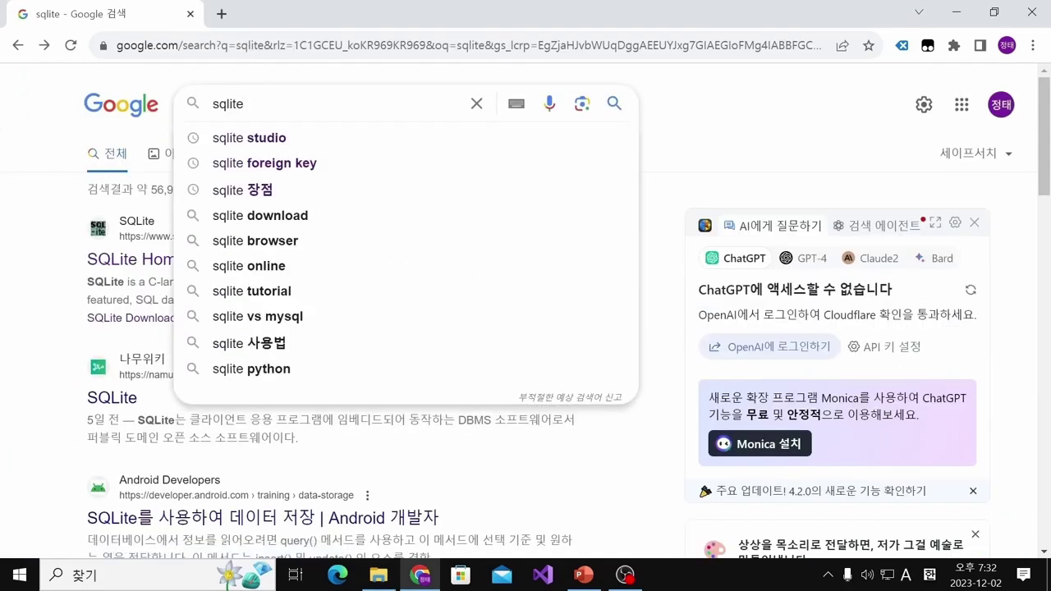
type("udio")
key("Return")
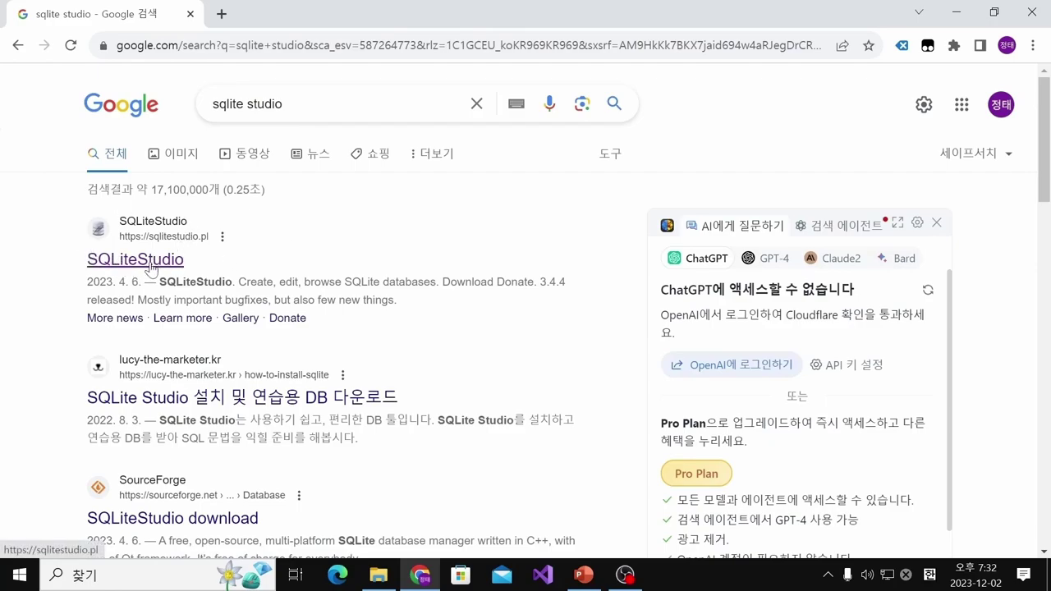
left_click(151, 261)
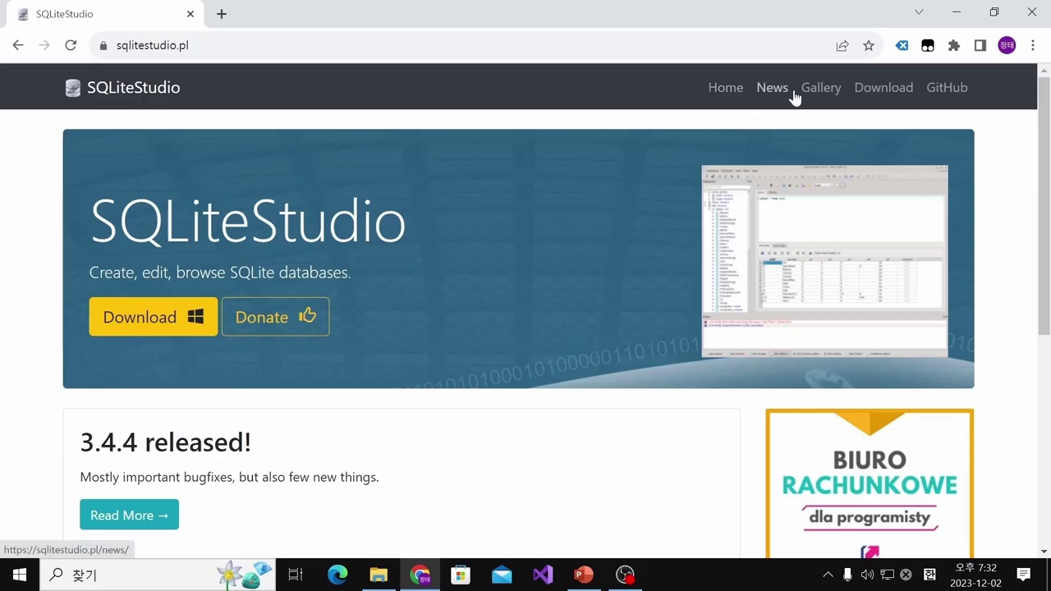
Go to the SQLiteStudio downloads and browse the 3.4.4 release file table on GitHub
left_click(885, 89)
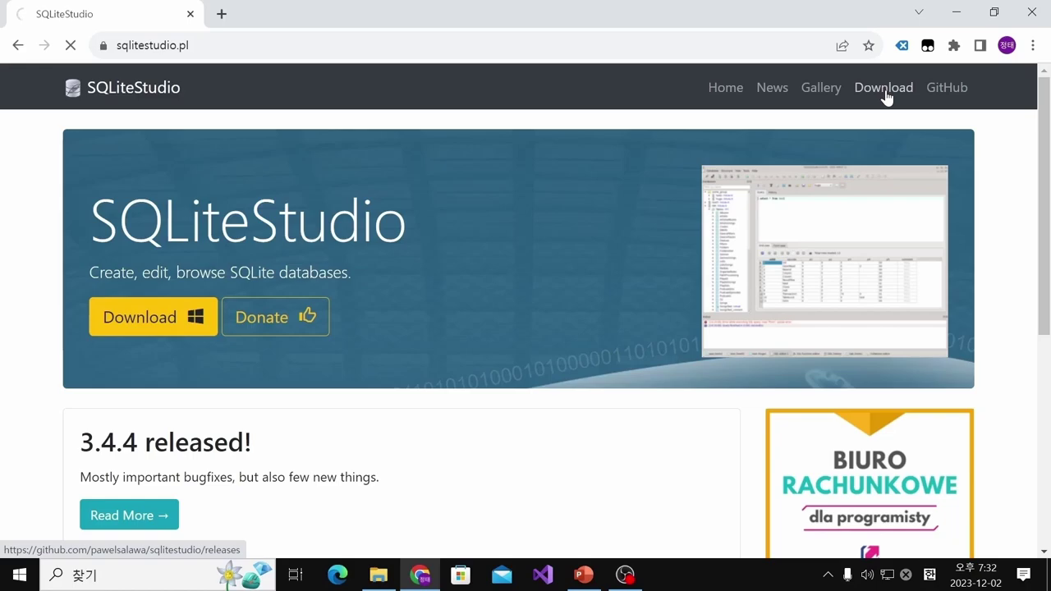
scroll(495, 309, "down", 4)
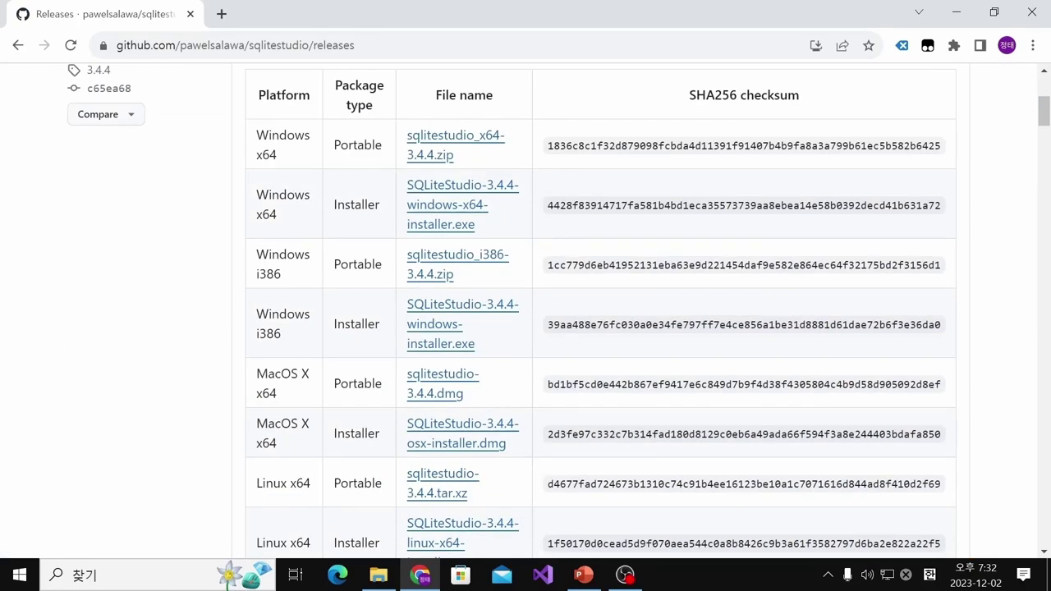
left_click_drag(256, 132, 418, 348)
left_click(417, 348)
scroll(417, 348, "down", 3)
scroll(289, 289, "up", 4)
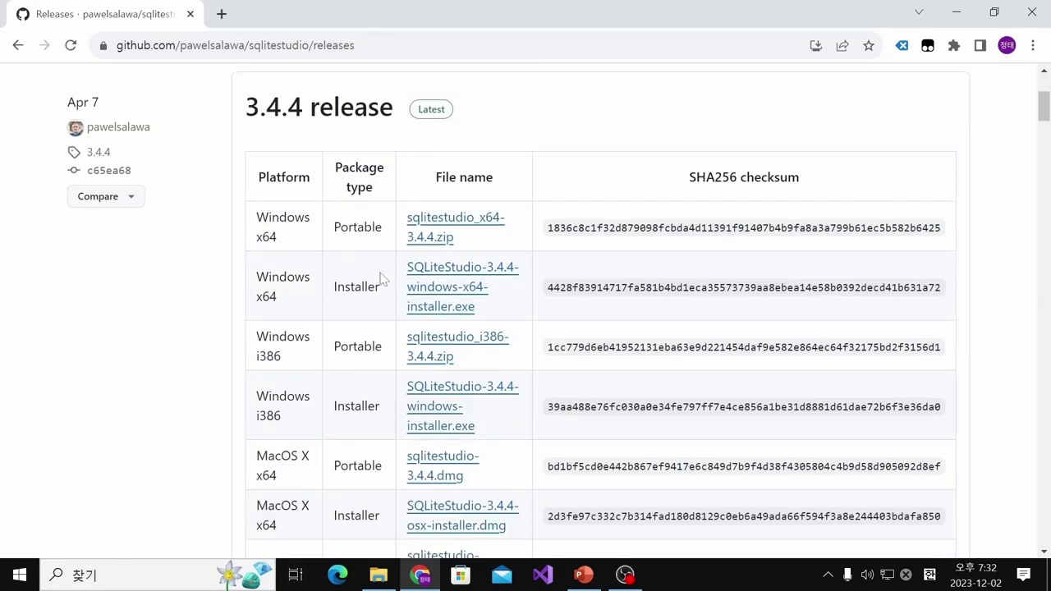
scroll(349, 305, "down", 1)
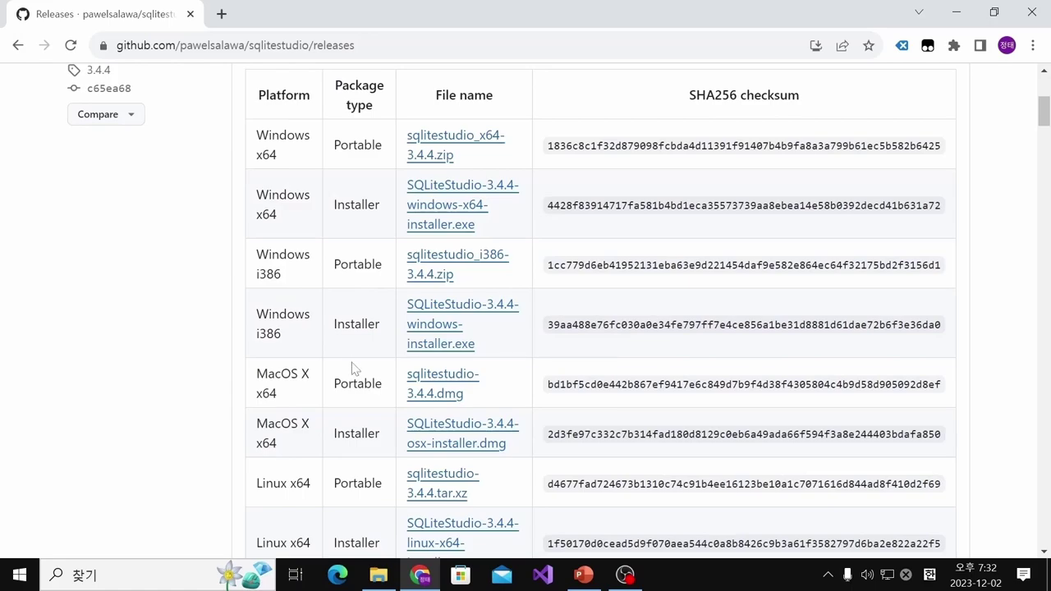
scroll(353, 367, "down", 2)
scroll(334, 299, "up", 2)
scroll(361, 358, "up", 1)
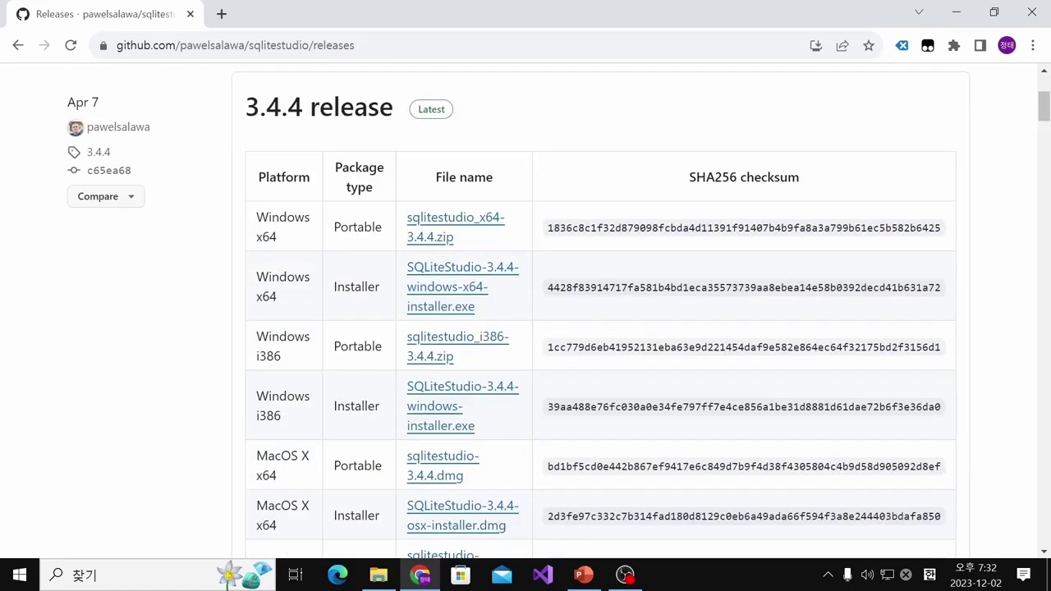
Pick out the Windows x64 Installer and confirm it is already in the Downloads folder
left_click_drag(330, 287, 392, 291)
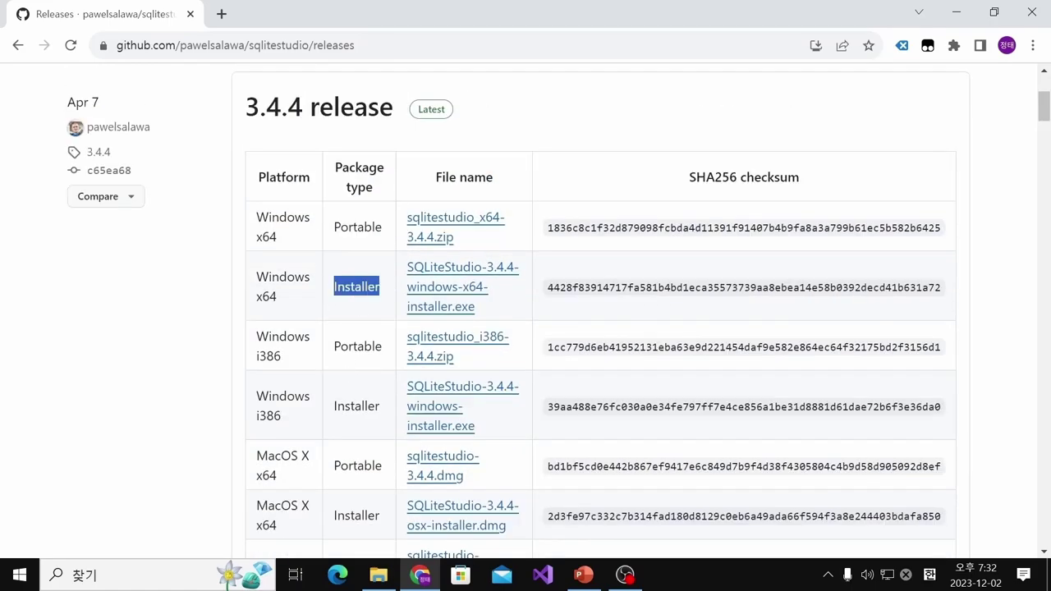
left_click(393, 292)
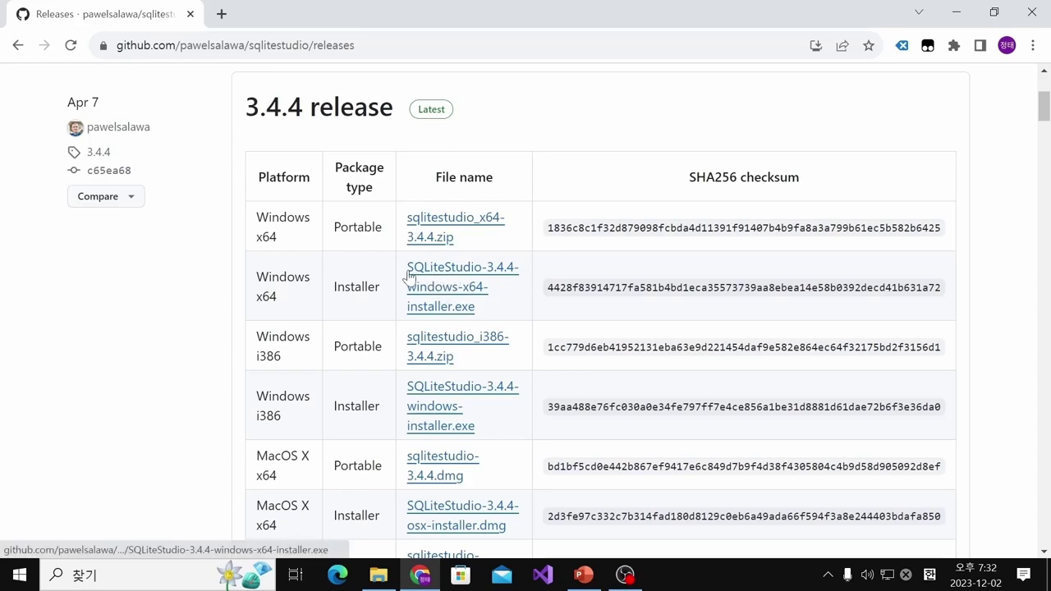
left_click(378, 574)
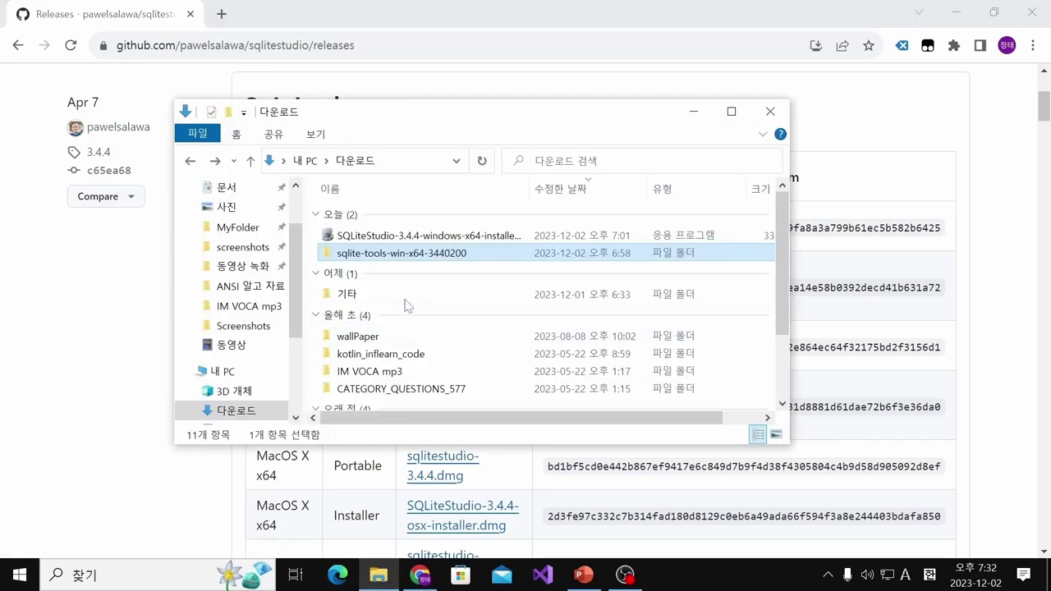
Run the SQLiteStudio-3.4.4-windows-x64 installer, accept the license, keep the defaults, and launch it
left_click(312, 238)
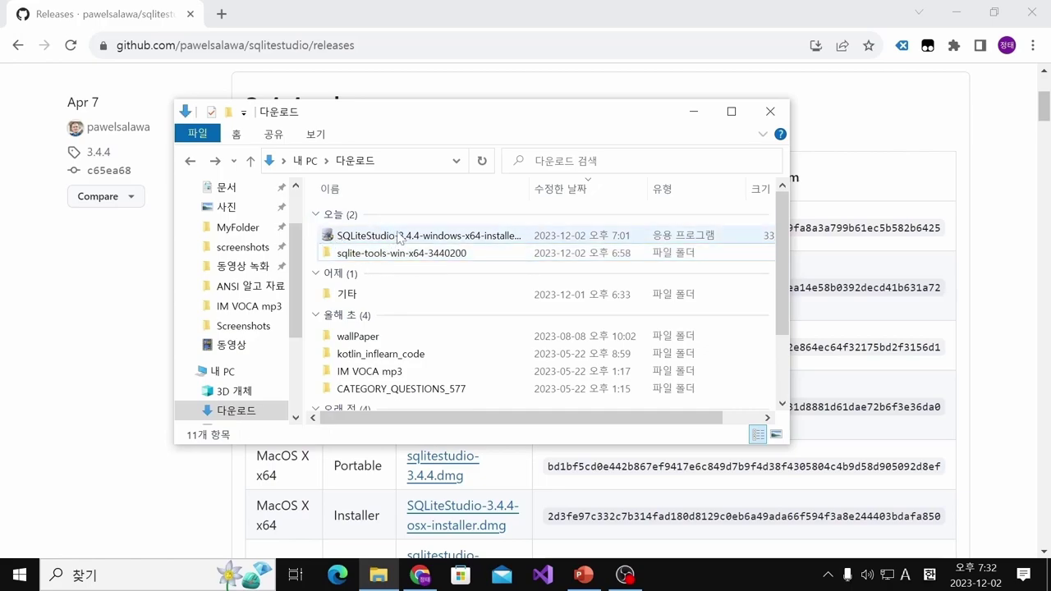
double_click(402, 239)
left_click(603, 428)
left_click(530, 379)
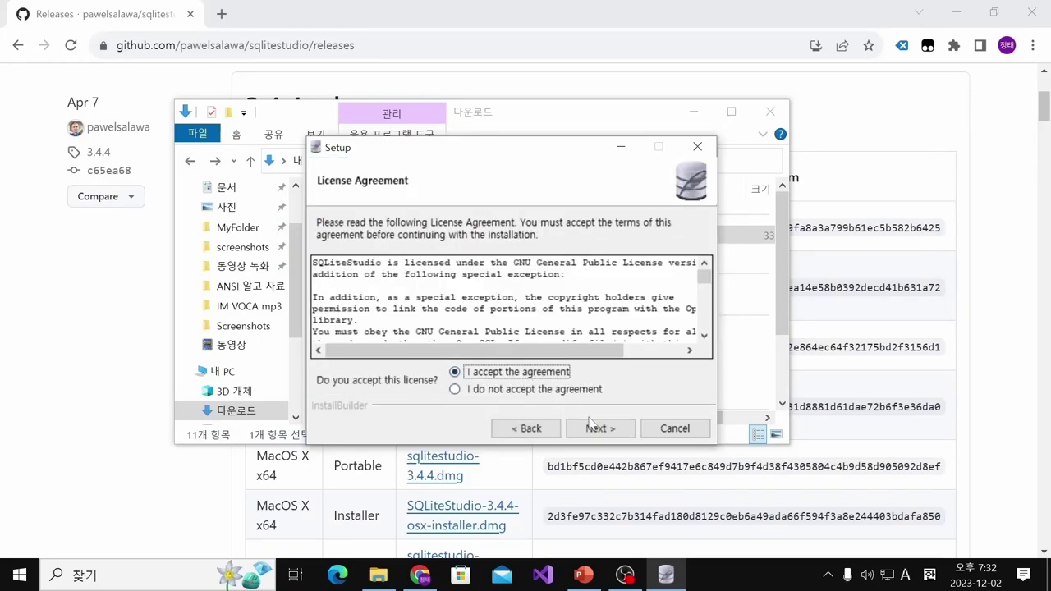
left_click(595, 428)
left_click(595, 431)
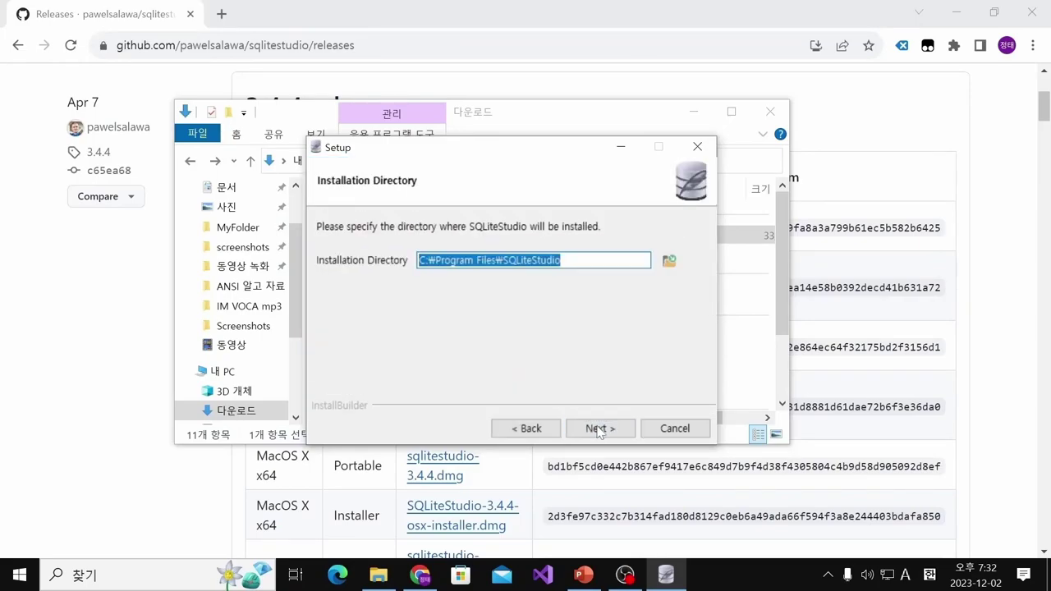
left_click(598, 431)
left_click(598, 430)
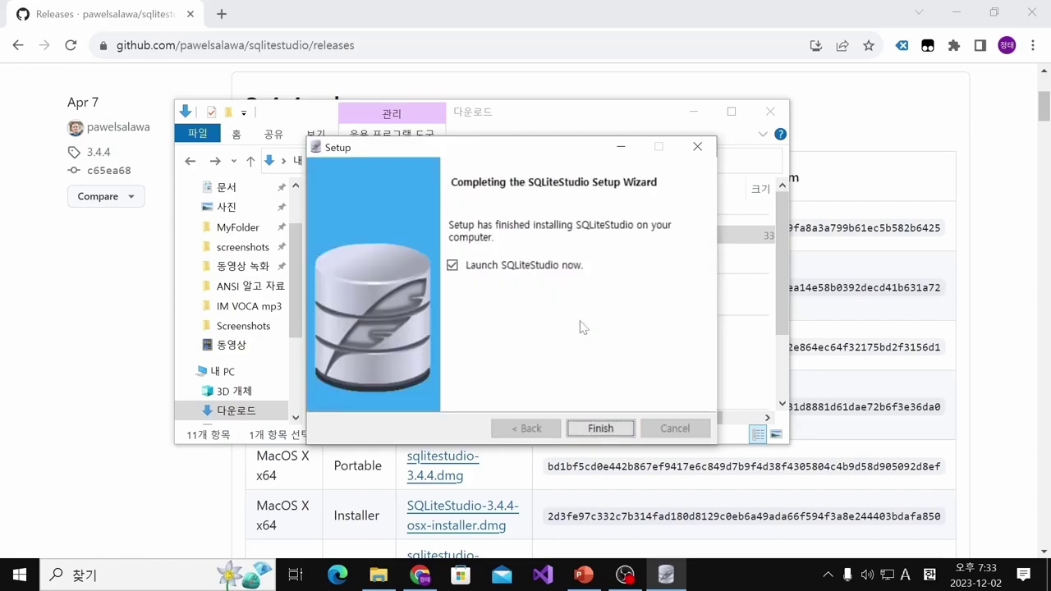
left_click(600, 428)
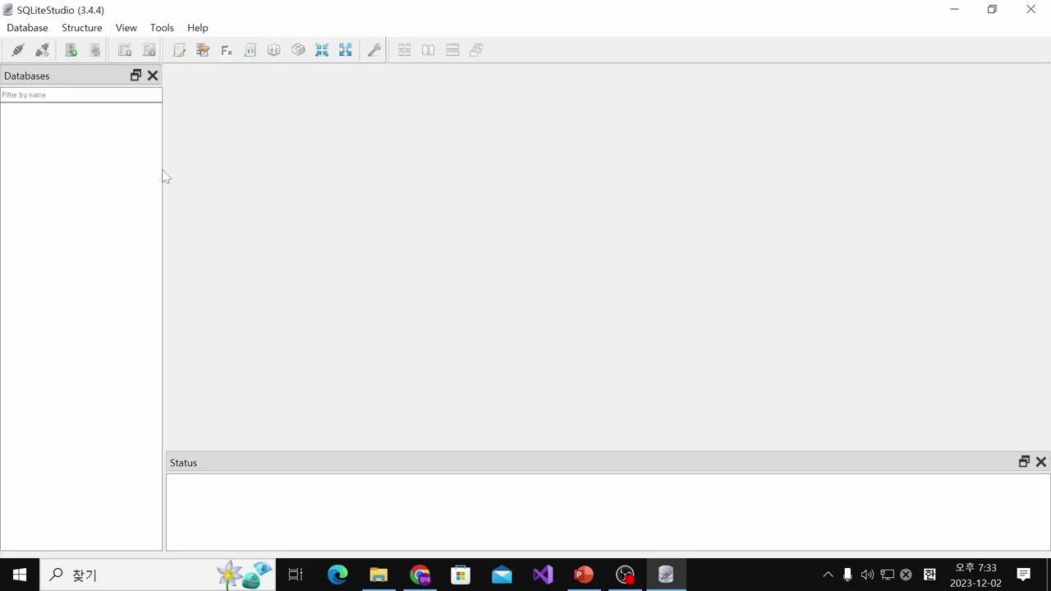
Start adding a database and browse to the Desktop as the file location
left_click_drag(164, 170, 169, 188)
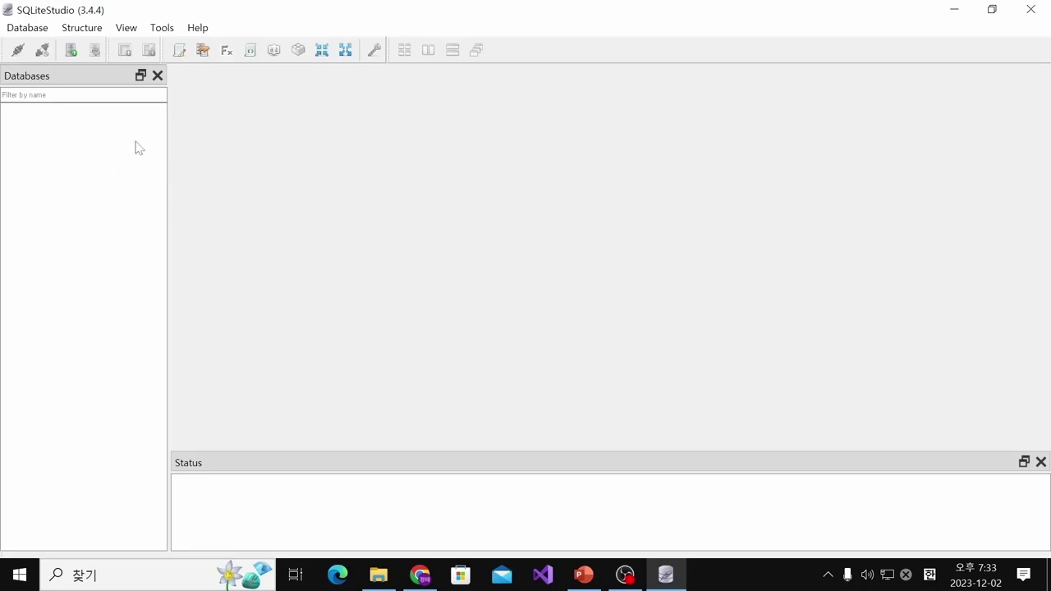
right_click(44, 131)
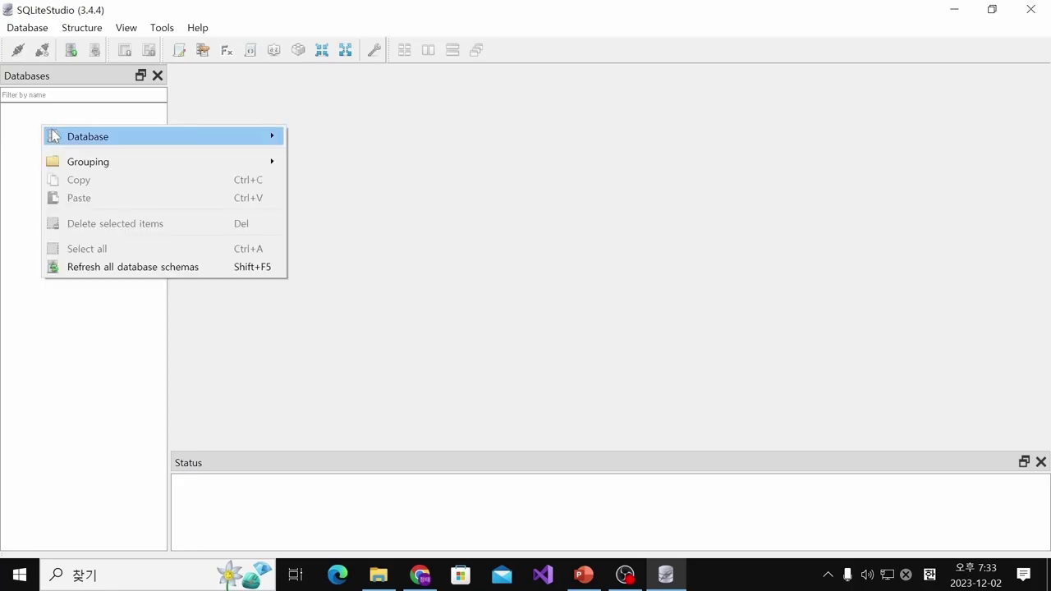
mouse_move(50, 136)
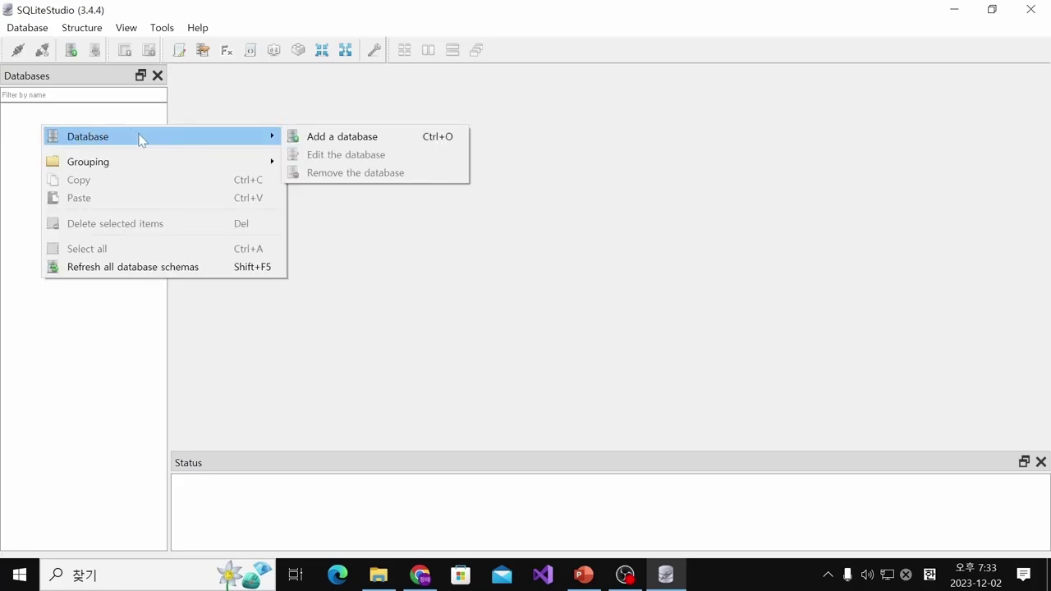
left_click(358, 145)
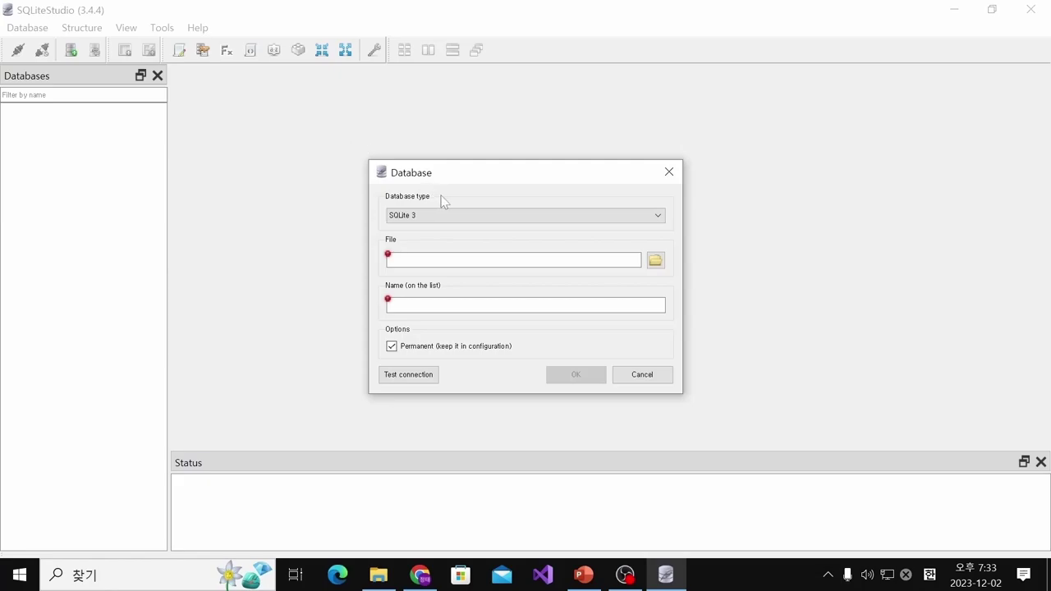
left_click(654, 261)
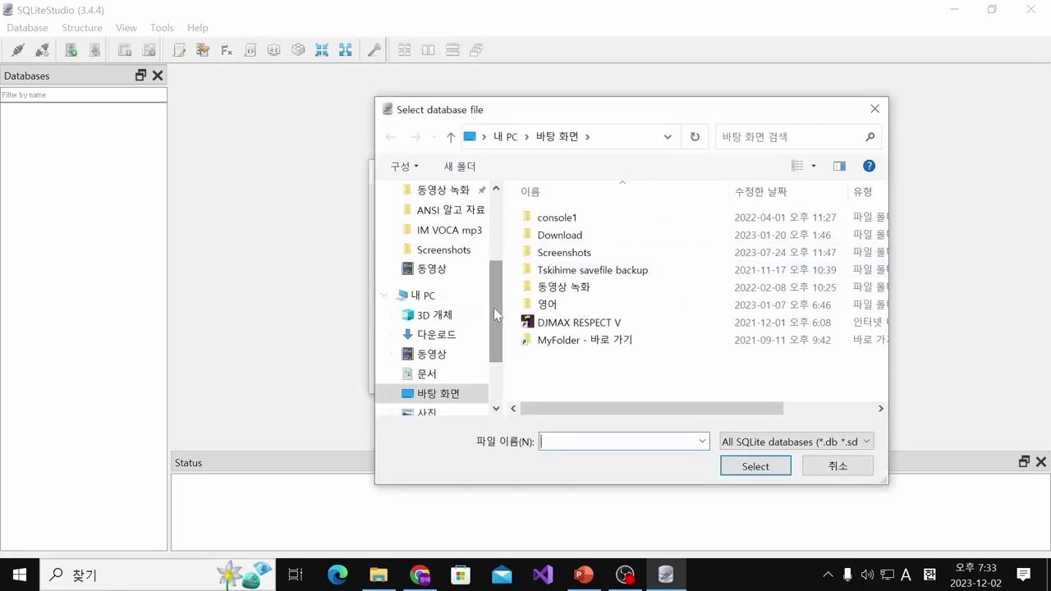
scroll(493, 307, "down", 1)
left_click(459, 337)
Name the file 학교.sqlite and add it to the list as 학교
left_click(572, 442)
type("g")
key("Hangul")
type("학ㄱ")
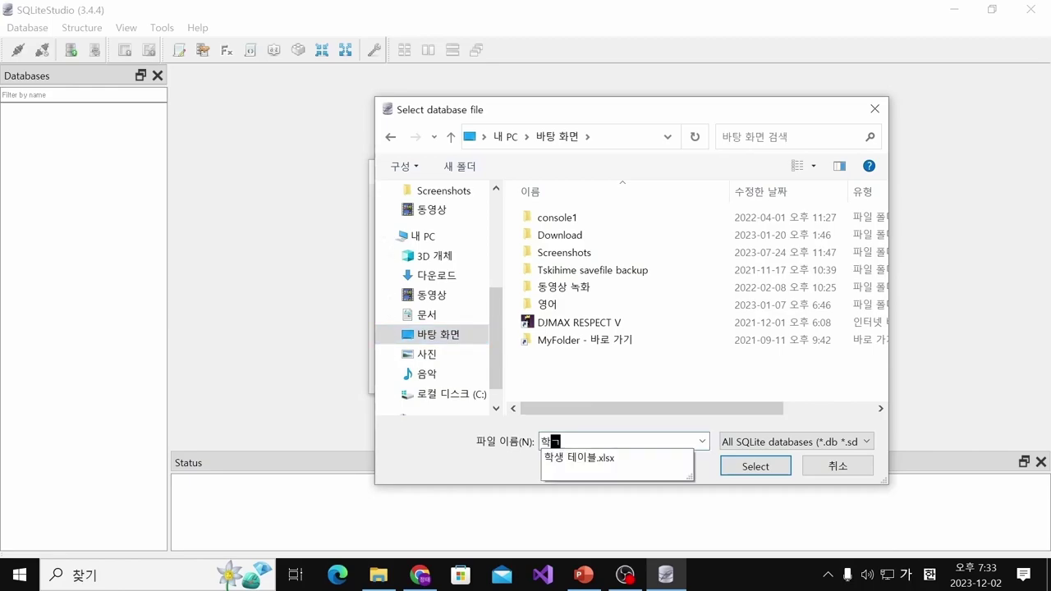
type("ㅛ.")
key("Hangul")
type("sqlite")
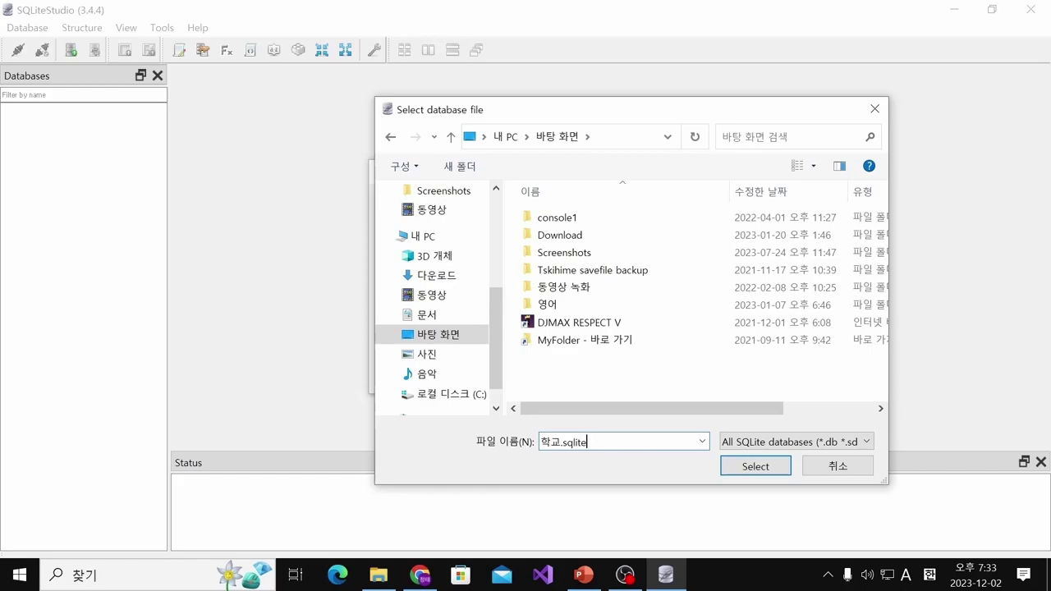
left_click(742, 467)
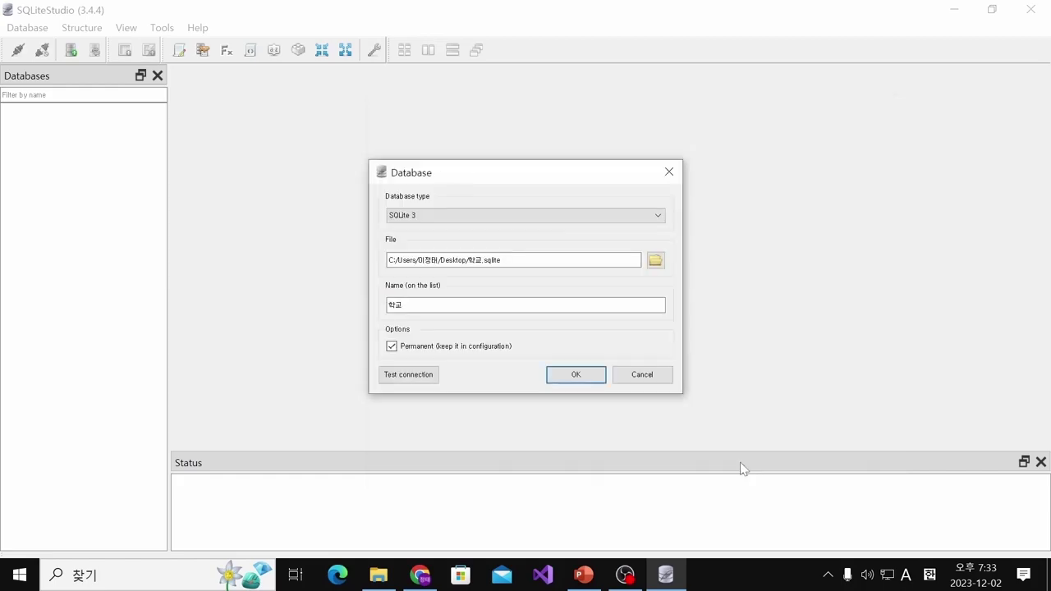
left_click(575, 374)
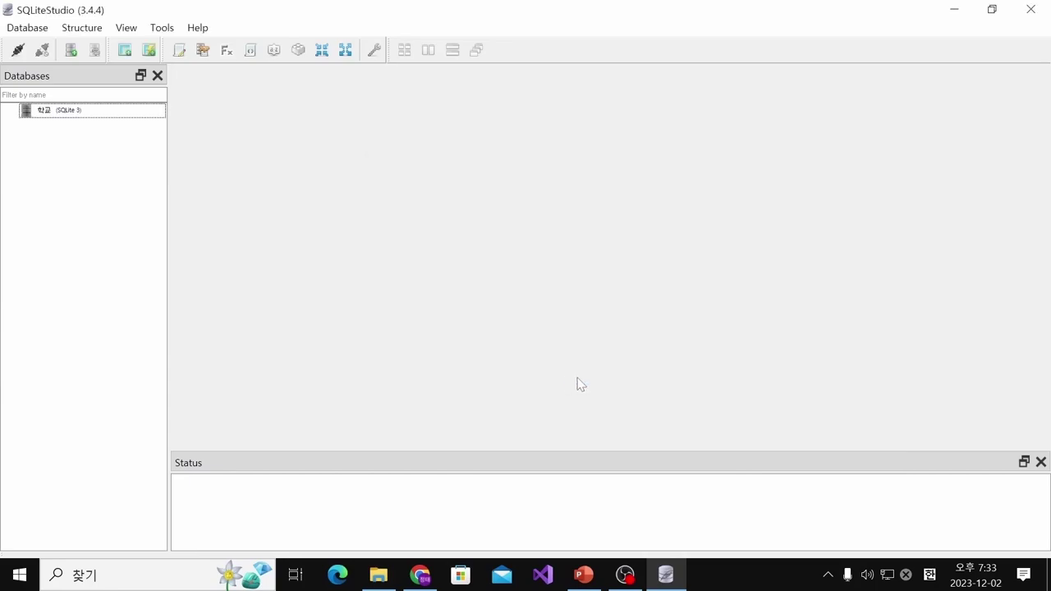
Connect to the 학교 database
left_click(72, 118)
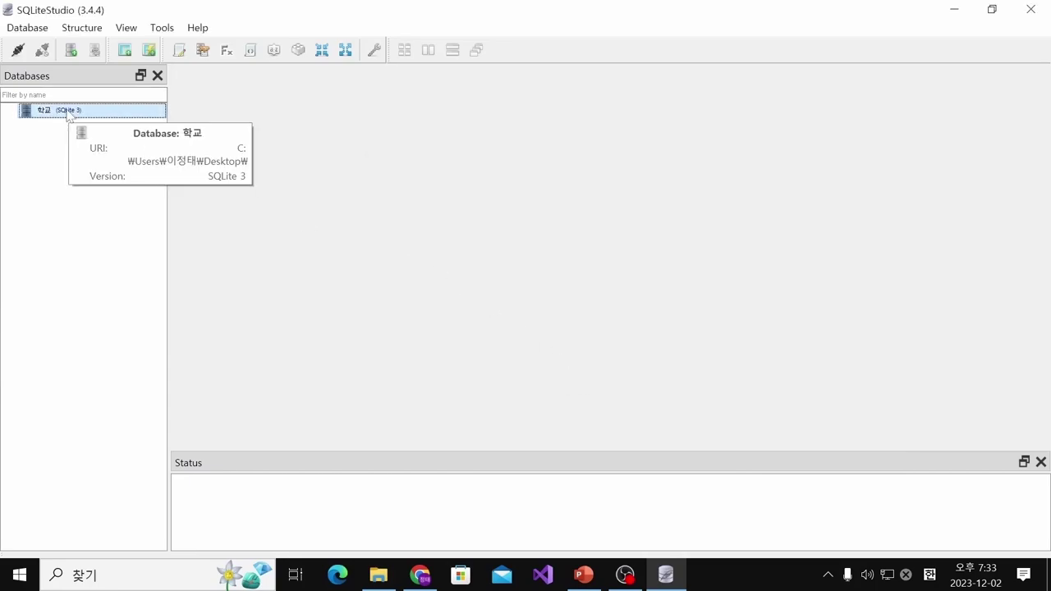
right_click(54, 106)
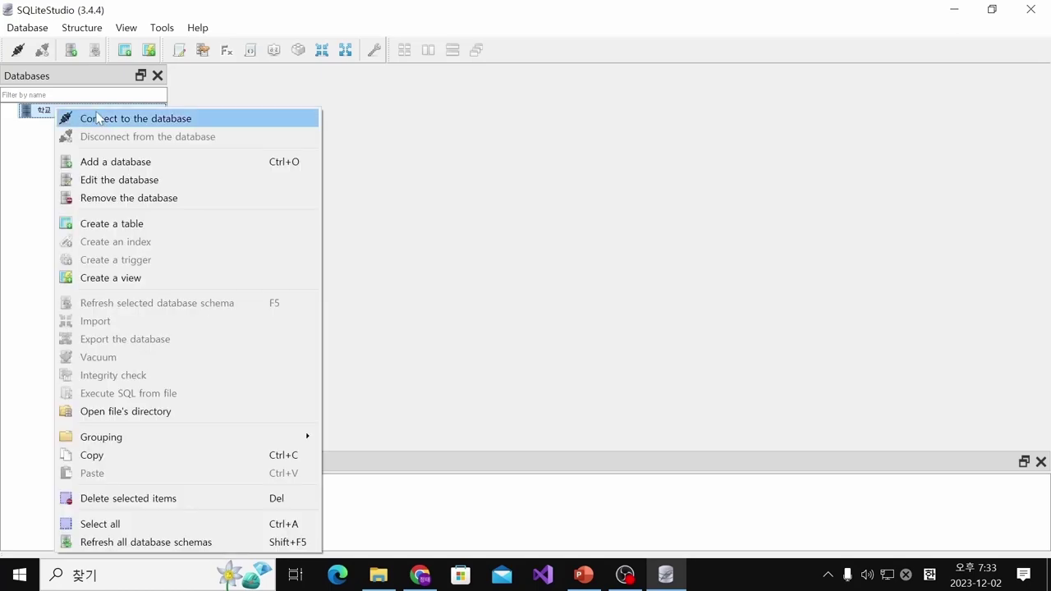
left_click(153, 119)
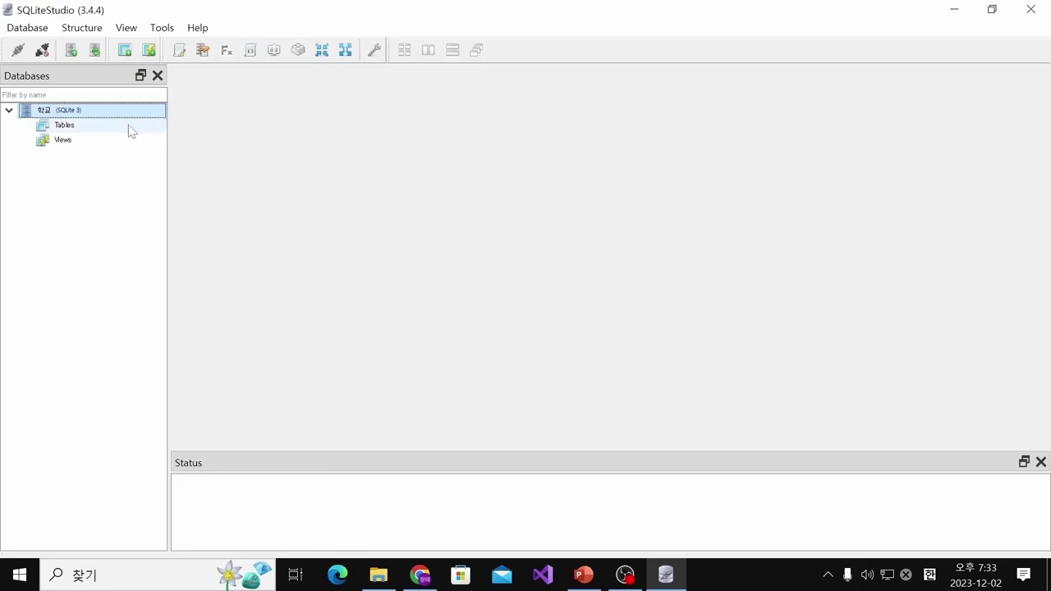
Create a new table from the 학교 database's Tables group
mouse_move(80, 115)
left_click(85, 126)
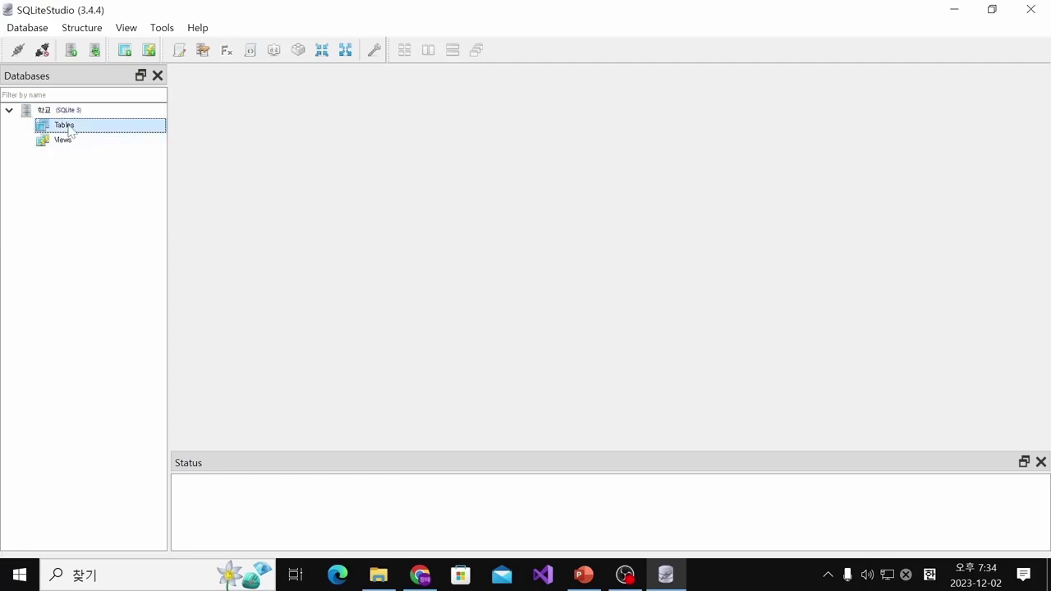
right_click(70, 130)
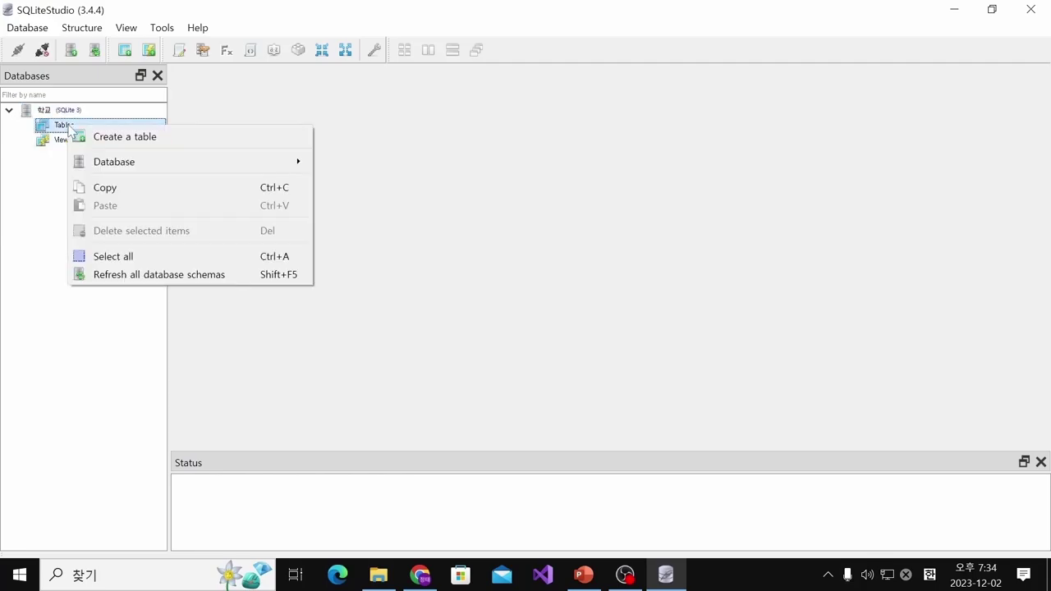
left_click(140, 140)
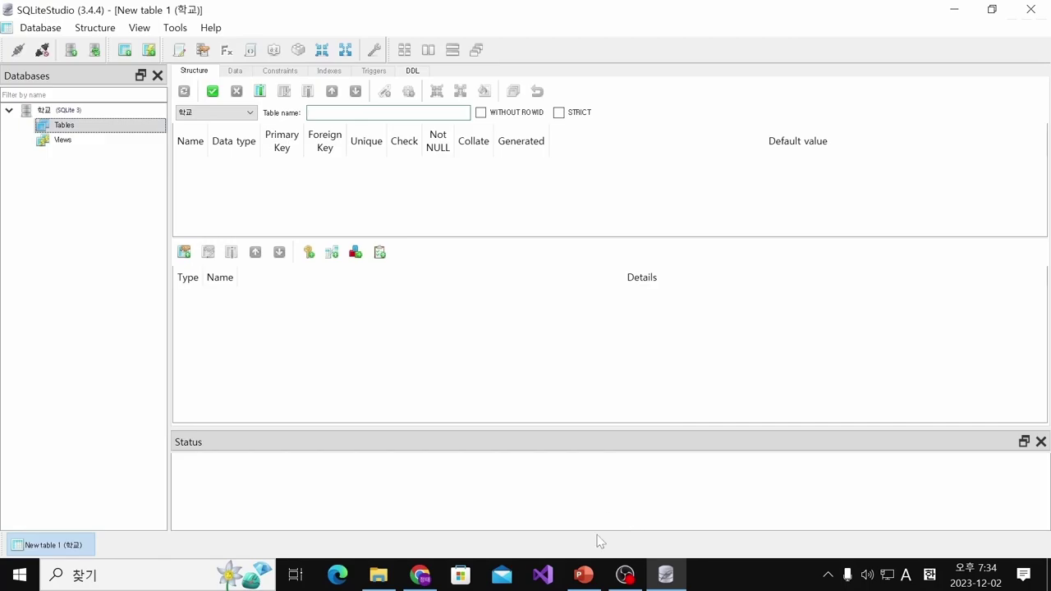
Switch to PowerPoint and scroll back to slide 5 with the 학생table reference
mouse_move(581, 579)
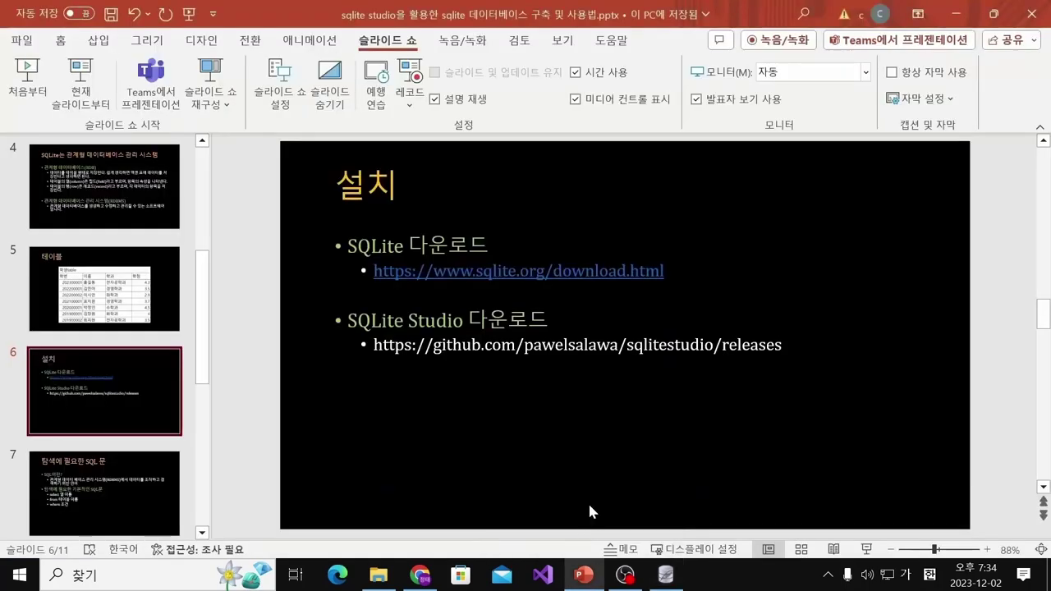
scroll(621, 469, "up", 1)
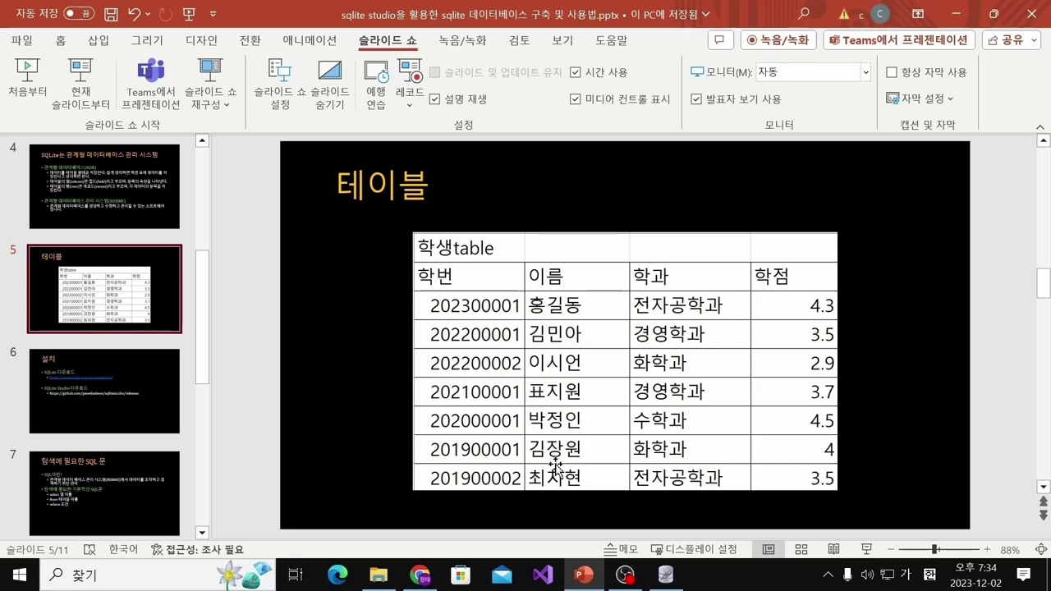
Back in SQLiteStudio, clear the Table name field and enter 학생 using Korean input
mouse_move(667, 580)
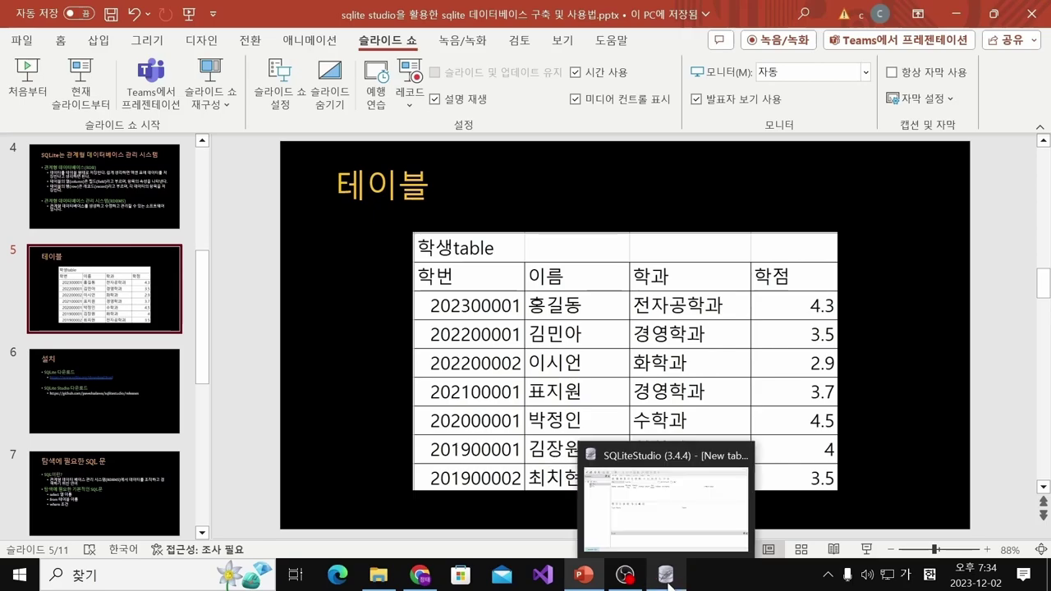
left_click(663, 546)
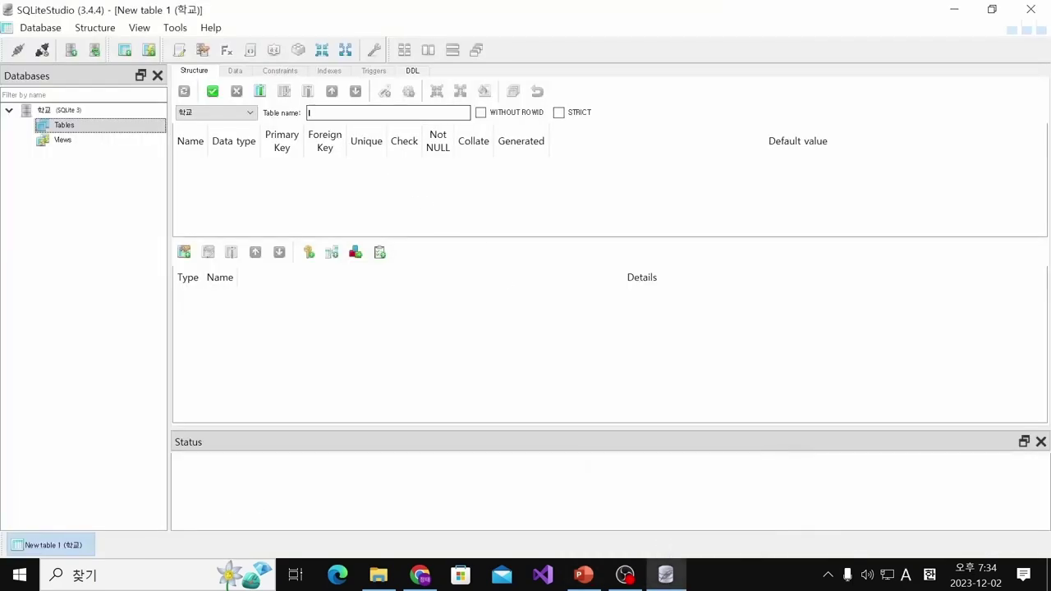
key("BackSpace")
key("Hangul")
type("하")
key("BackSpace")
key("BackSpace")
type("ㅎㅏㄱㅅㅐ")
left_click(389, 183)
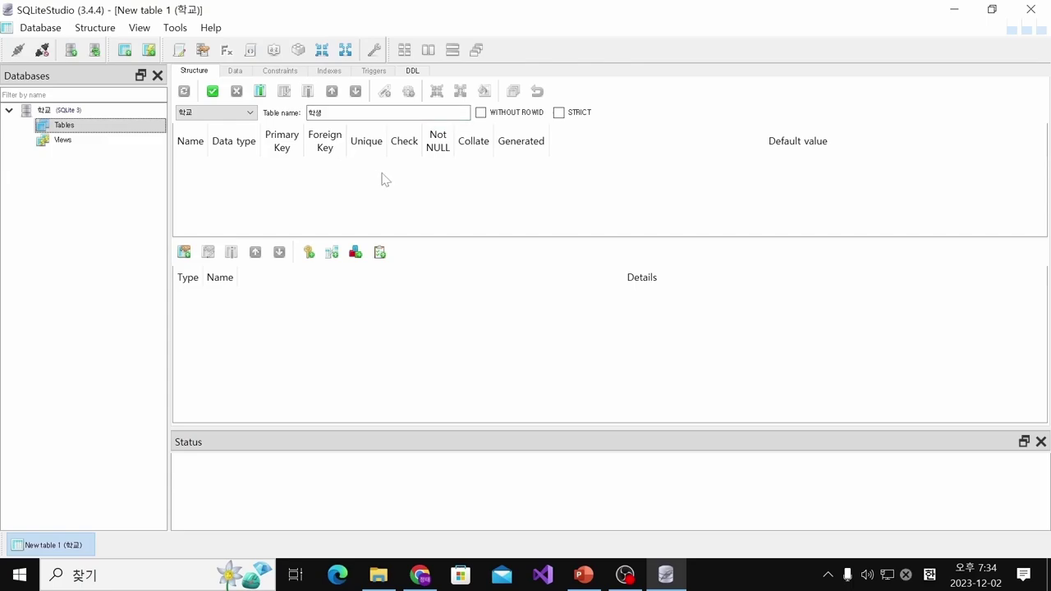
Add a 학번 column of type INTEGER as Primary Key, then check the PowerPoint reference slide
left_click(259, 93)
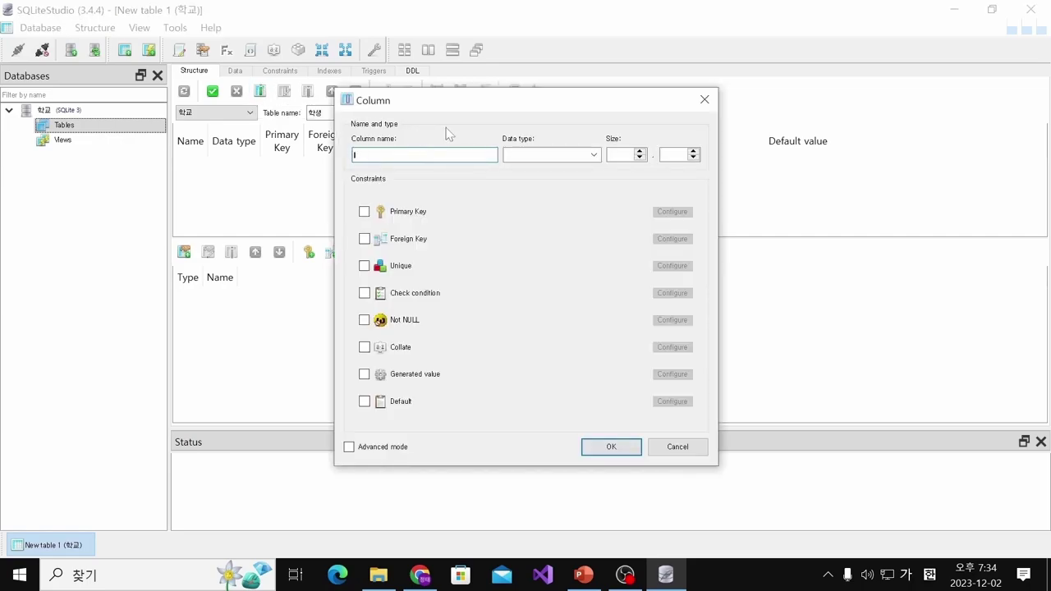
type("학번")
left_click(594, 155)
left_click(593, 155)
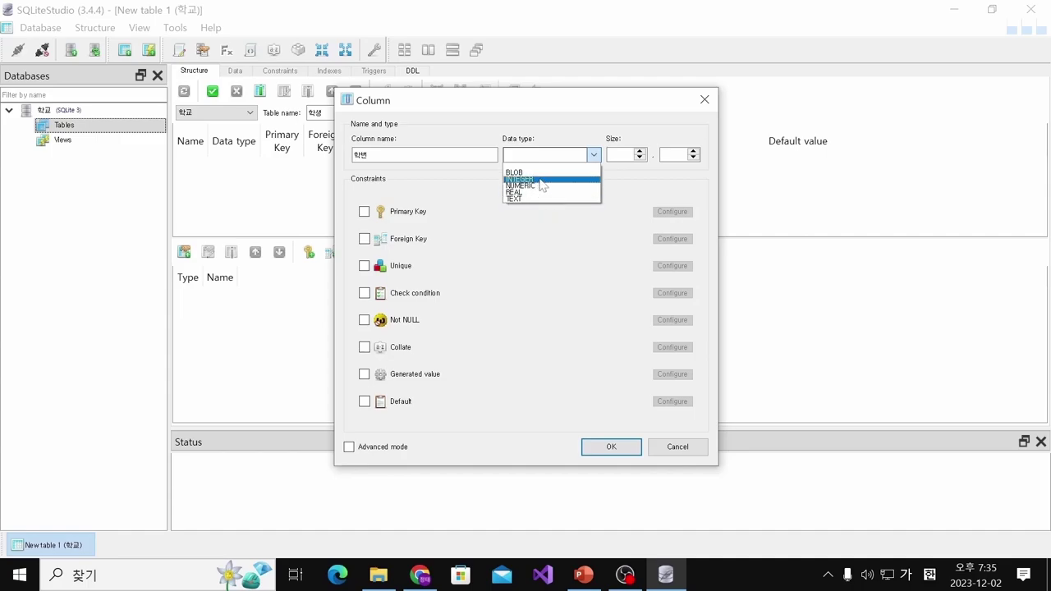
left_click(535, 180)
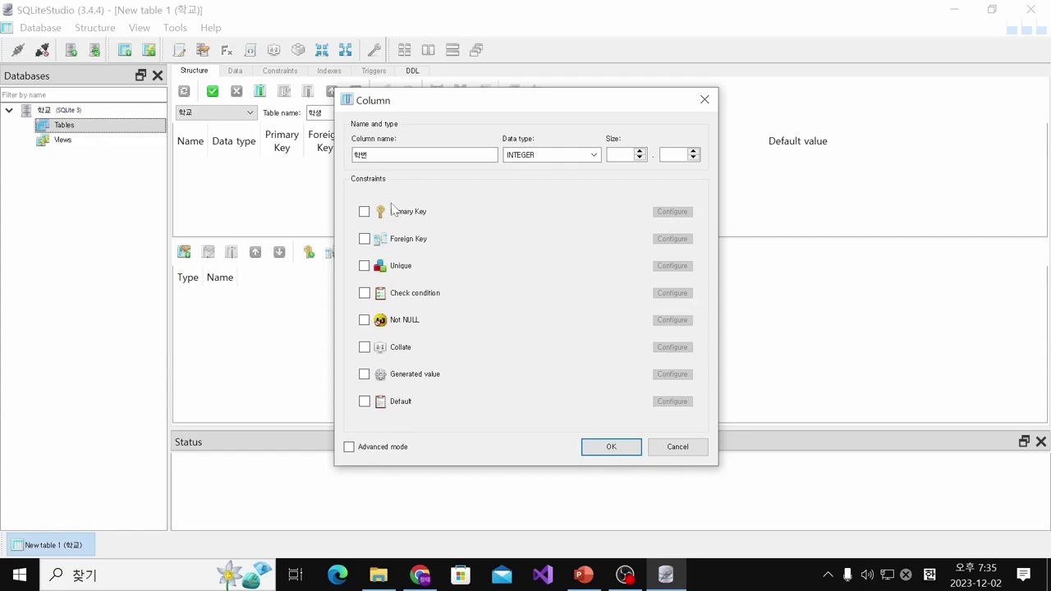
left_click(363, 214)
left_click(585, 577)
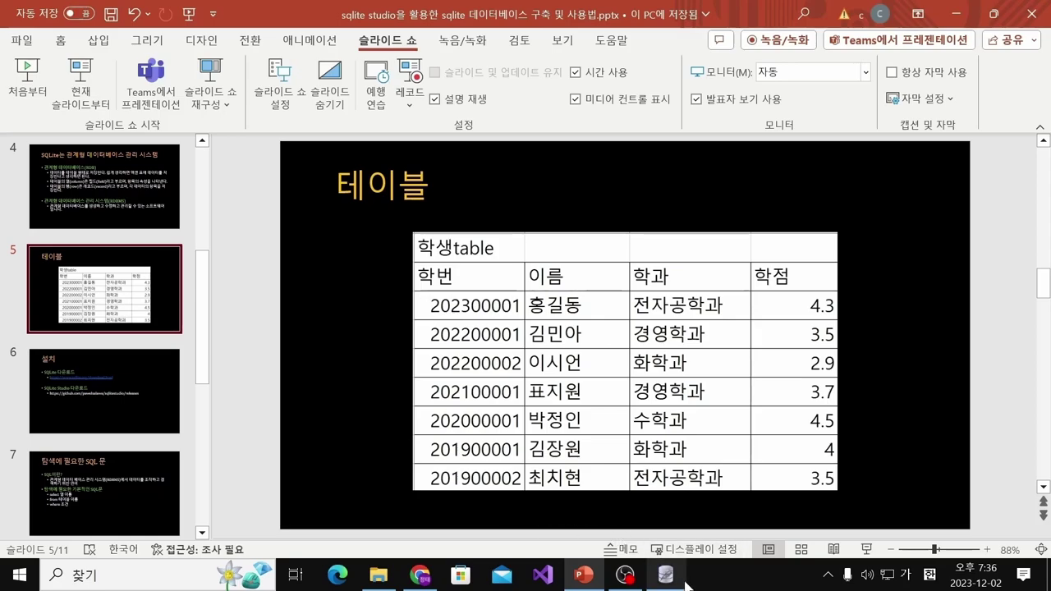
Return to SQLiteStudio's column settings for the 학번 column
left_click(662, 569)
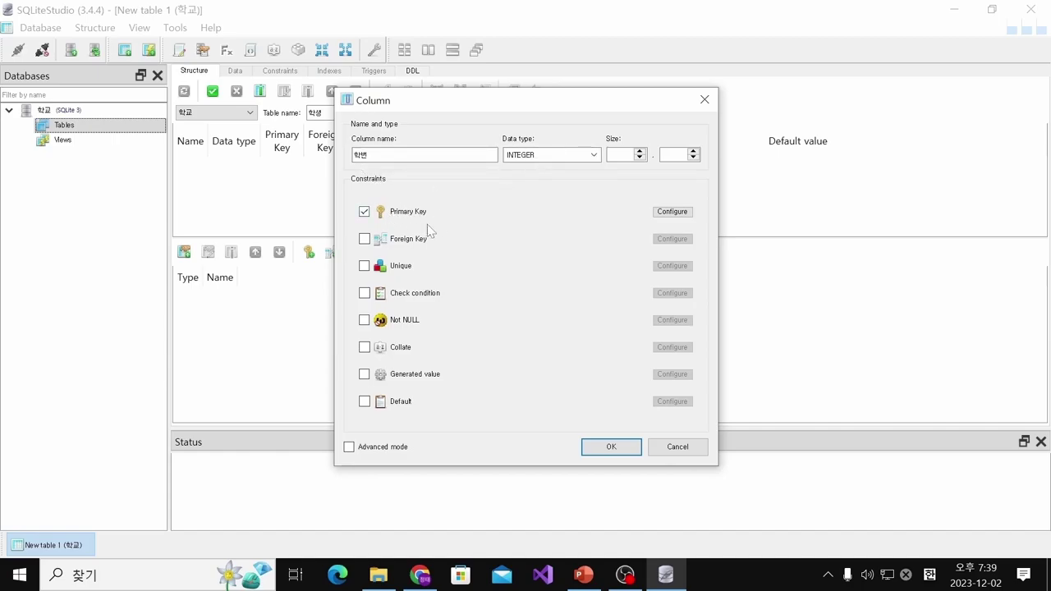
Confirm the 학번 INTEGER primary key, then add a second column 이름 of type TEXT
left_click(608, 448)
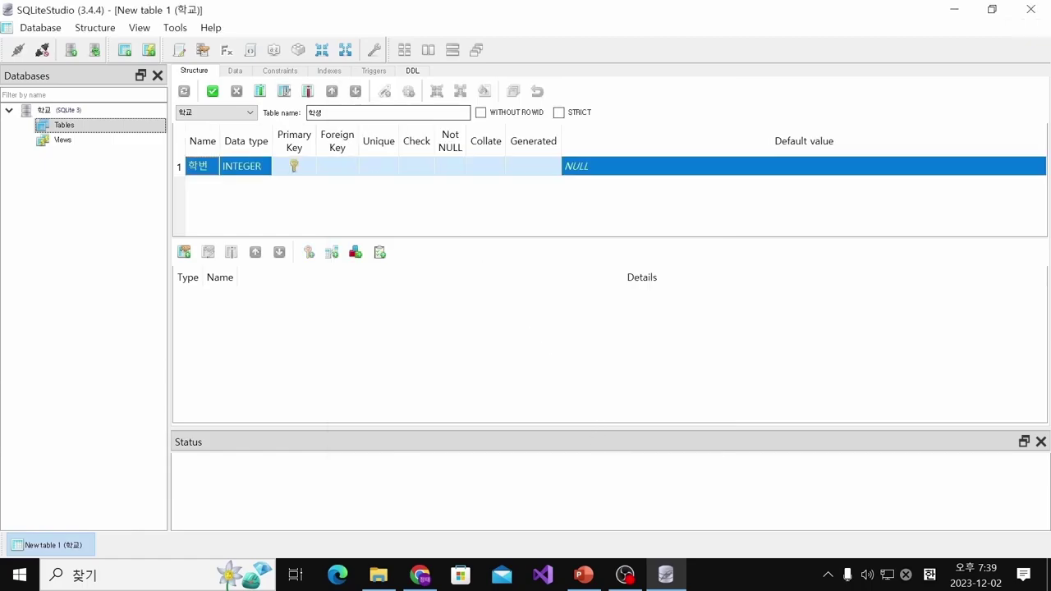
left_click(259, 91)
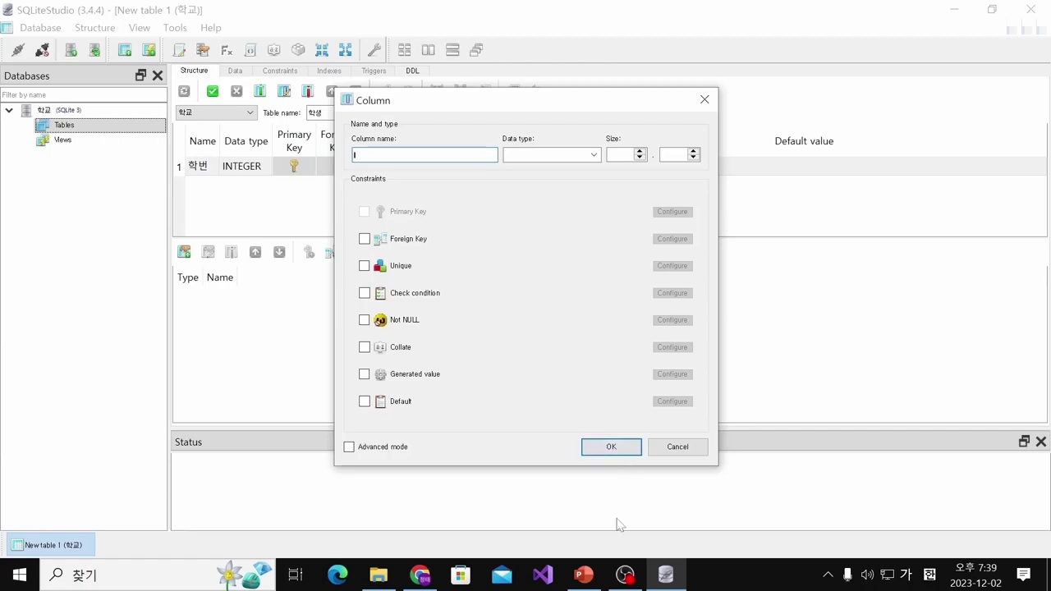
left_click(586, 578)
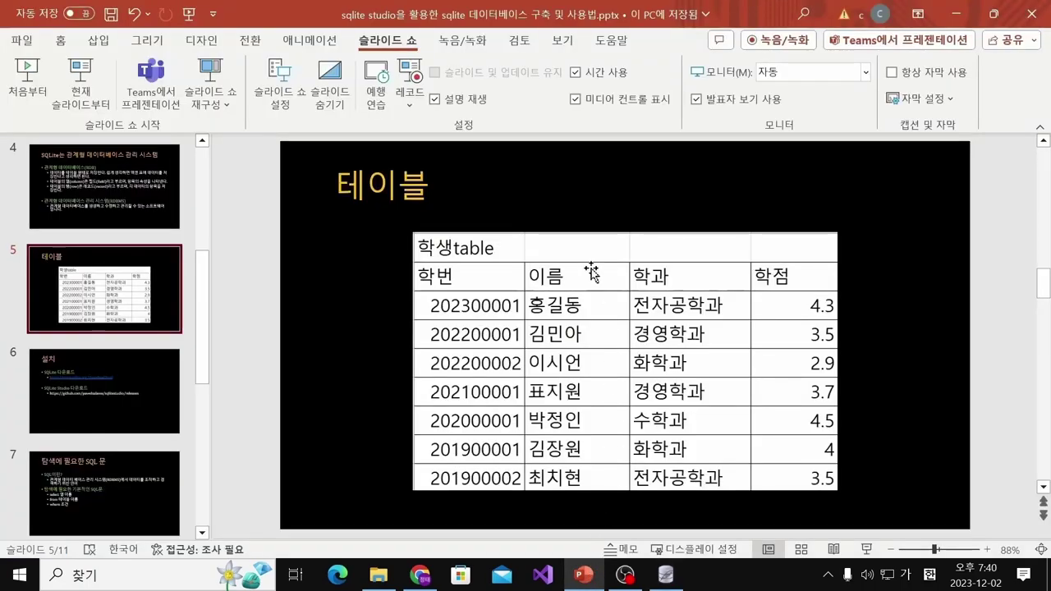
left_click(583, 575)
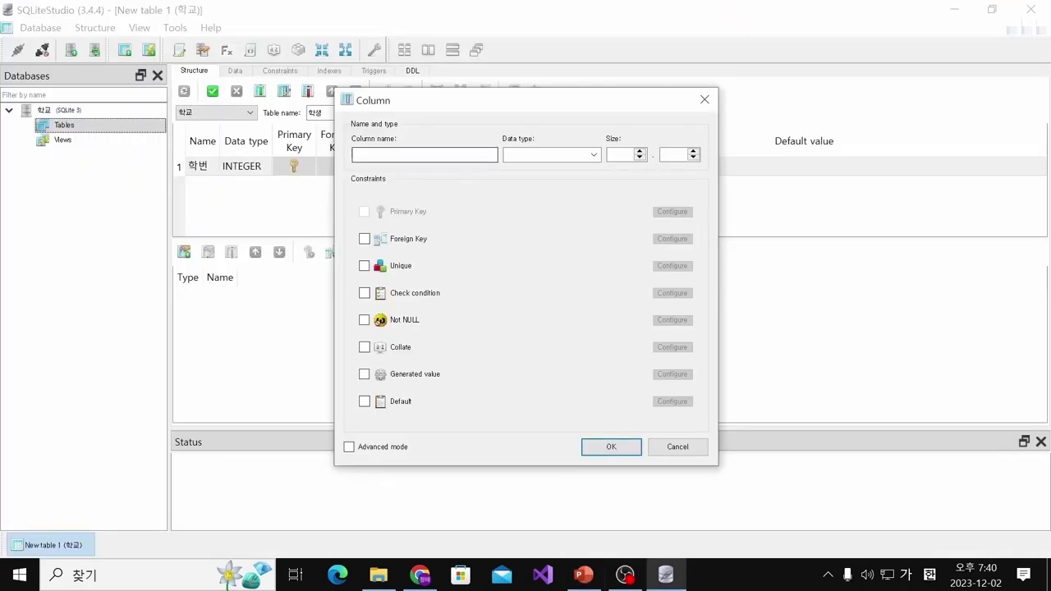
type("이름")
left_click(593, 154)
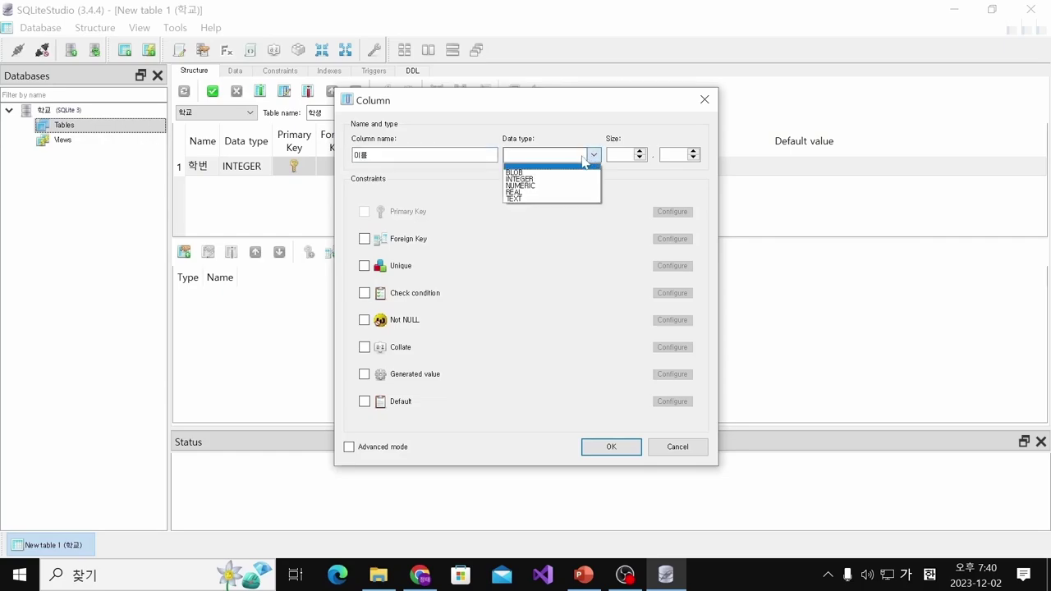
left_click(541, 200)
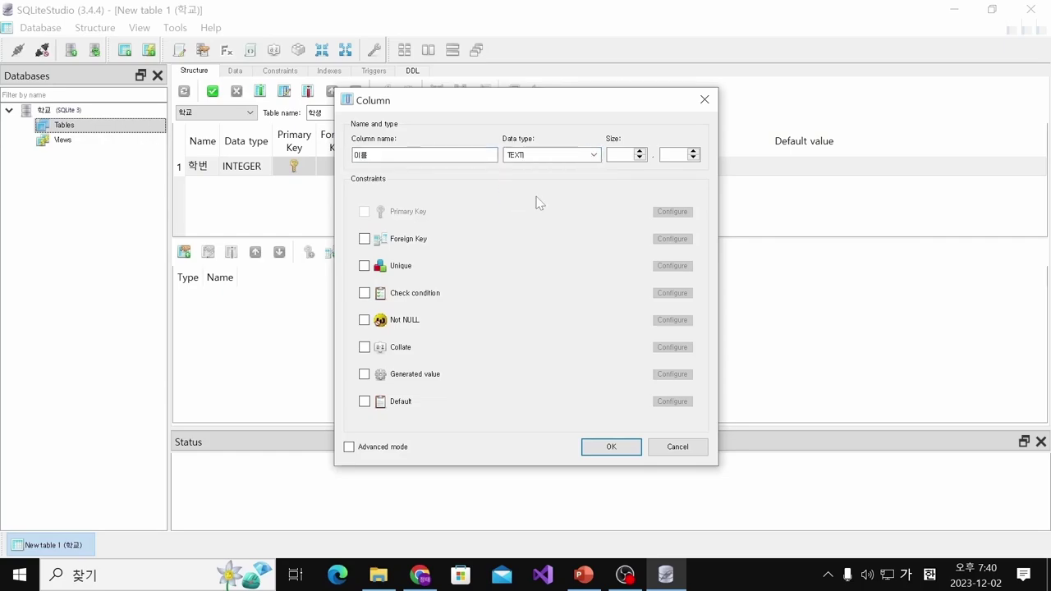
left_click(612, 446)
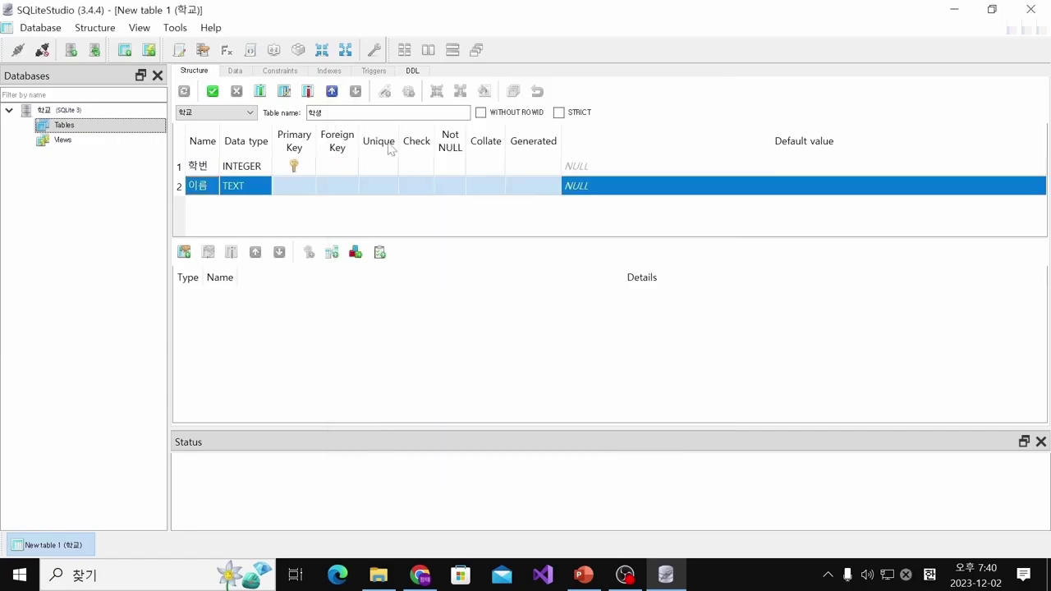
Add a third column, 학과, of type TEXT after 학번 and 이름
left_click(259, 91)
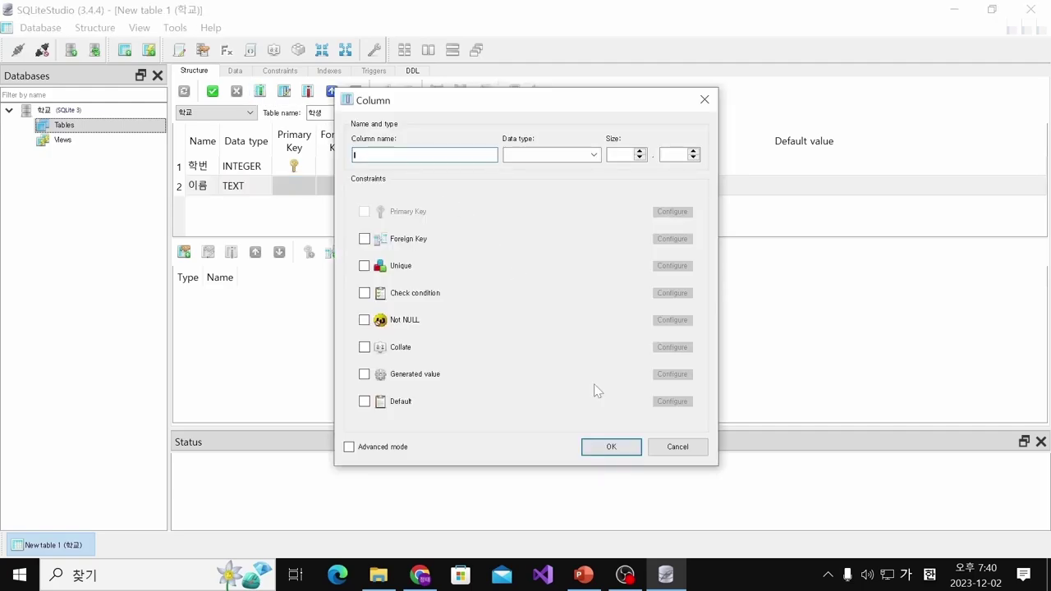
left_click(584, 574)
left_click(583, 574)
type("학년")
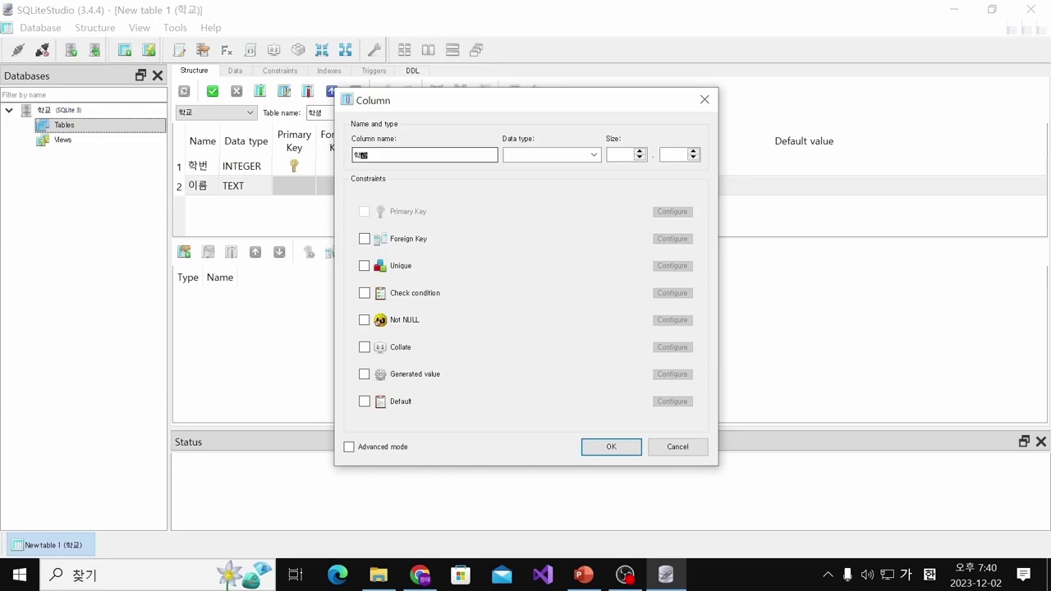
left_click(550, 155)
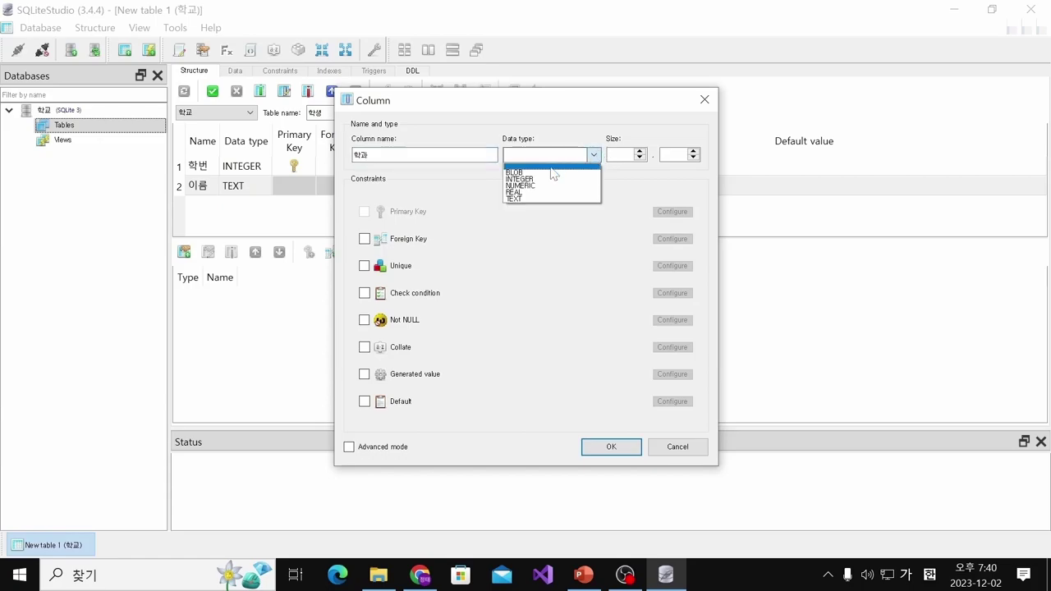
left_click(525, 199)
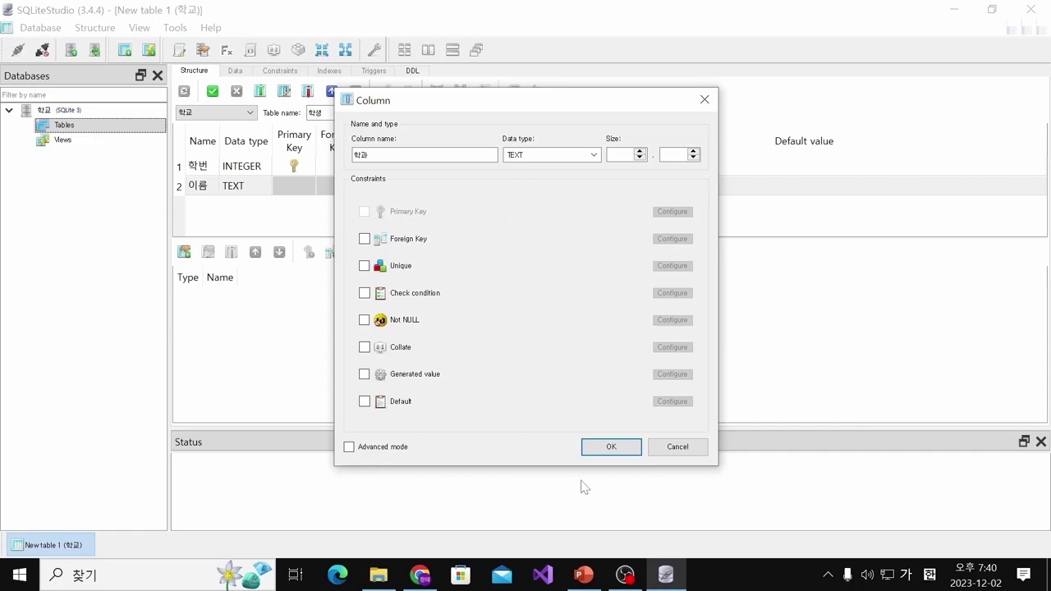
left_click(609, 447)
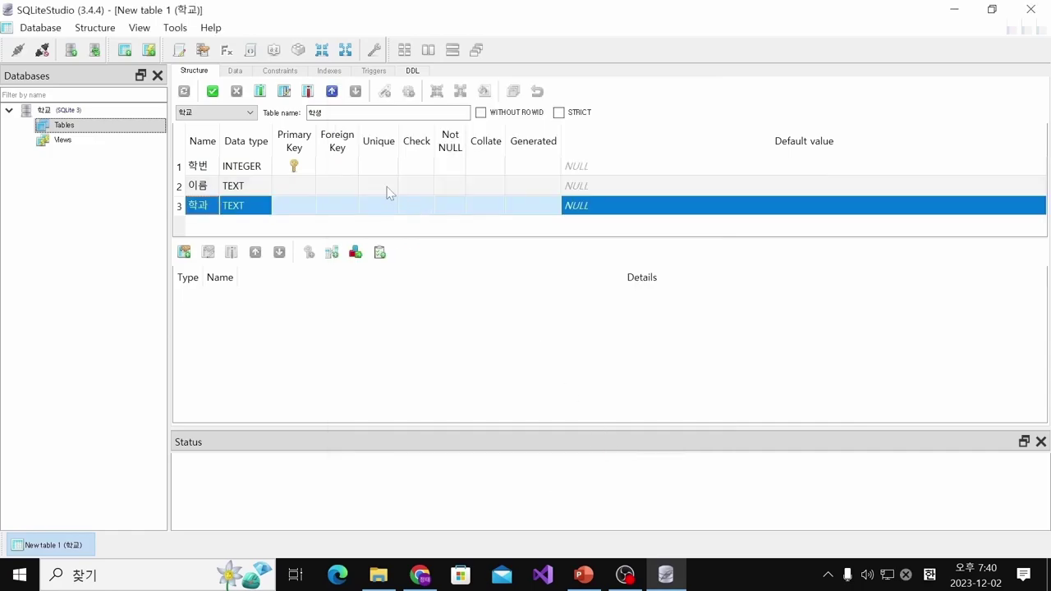
Add the fourth column 학점 with data type REAL, matching the reference slide
left_click(257, 91)
left_click(582, 575)
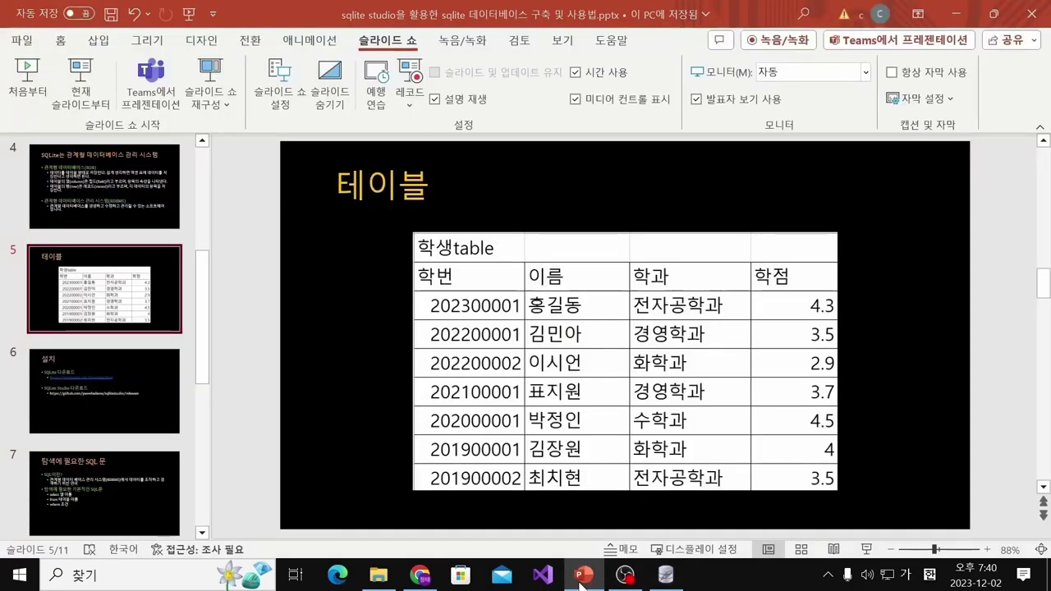
left_click(582, 575)
type("ㅎ")
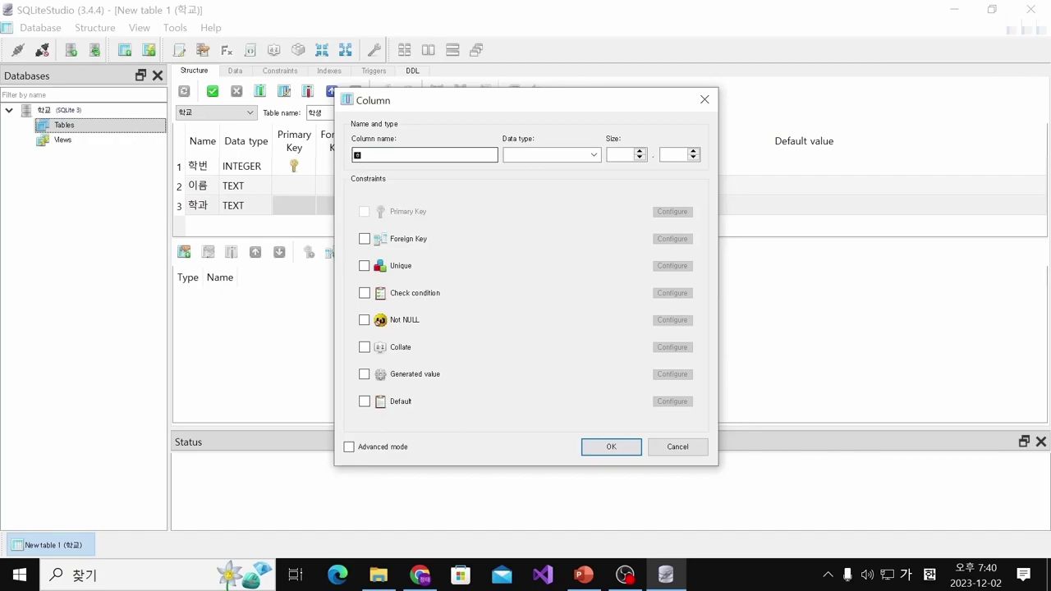
type("학점")
left_click(597, 158)
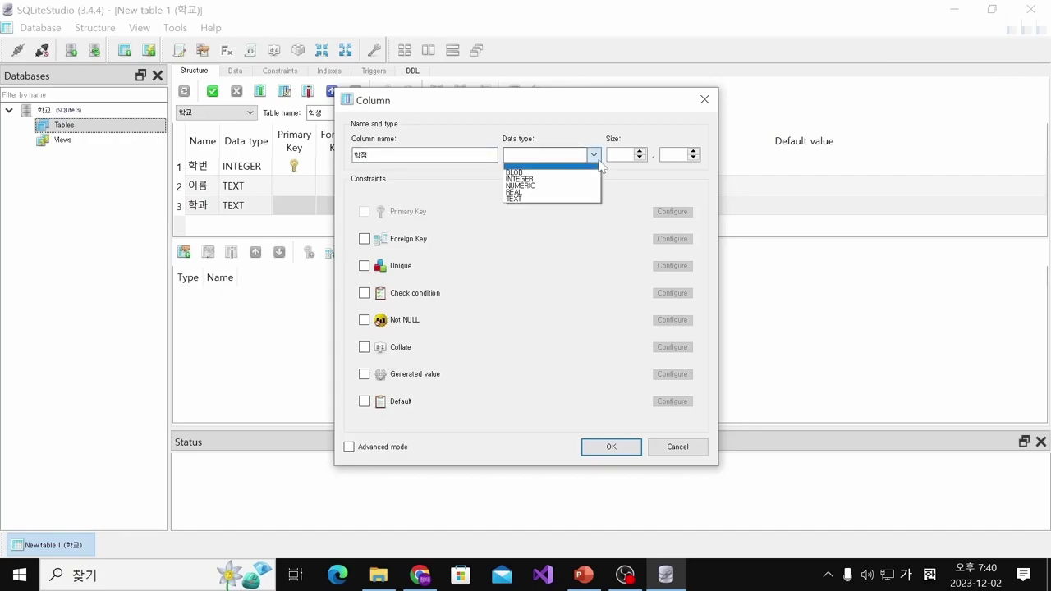
left_click(565, 192)
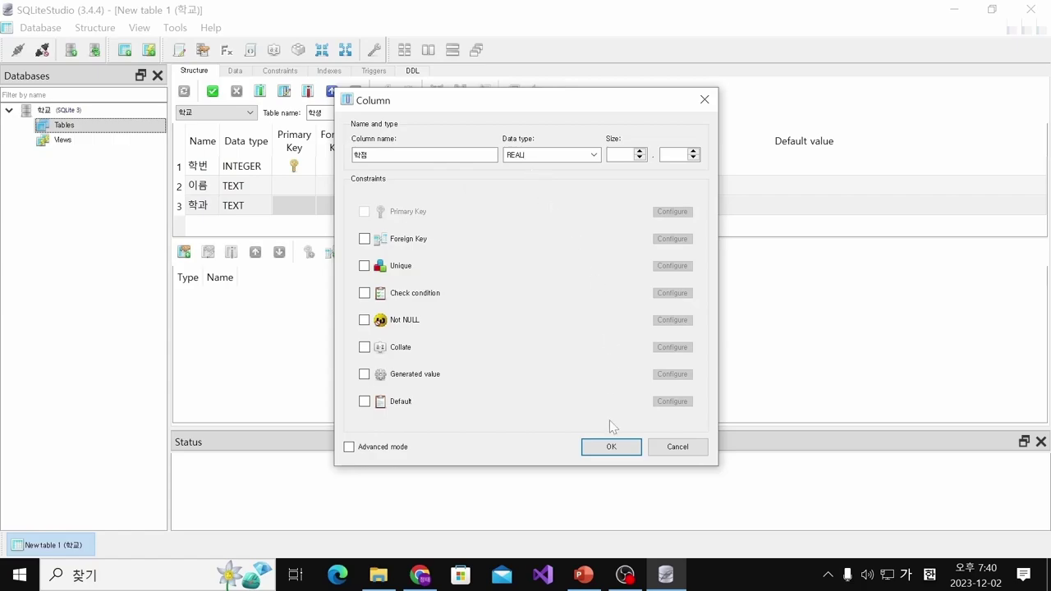
left_click(612, 448)
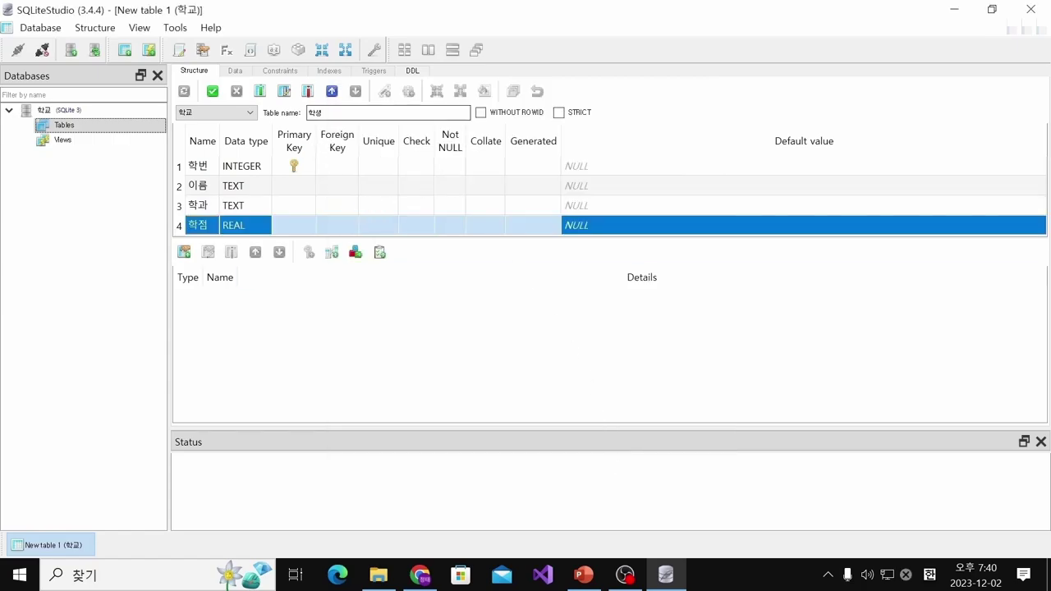
Commit the 학생 table structure by running its CREATE query, then refresh and enlarge the column list
left_click(213, 93)
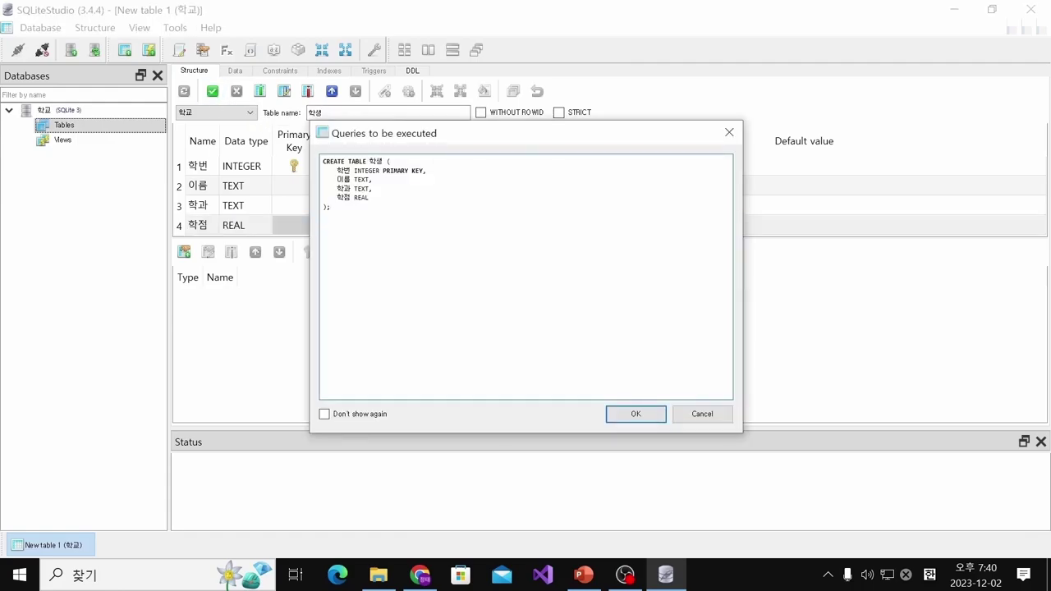
left_click(640, 415)
left_click(183, 91)
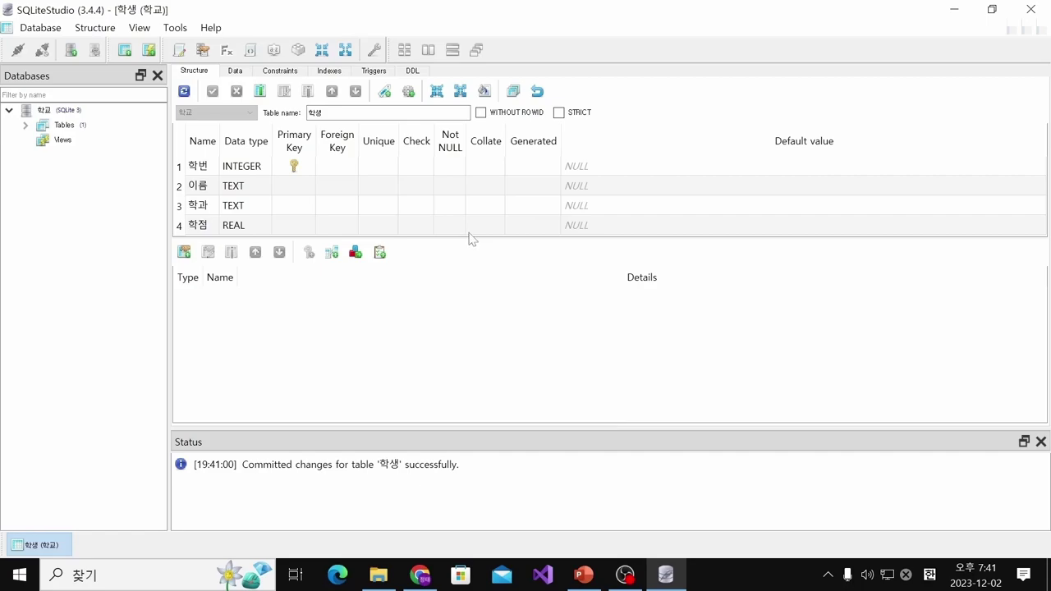
left_click_drag(466, 235, 466, 254)
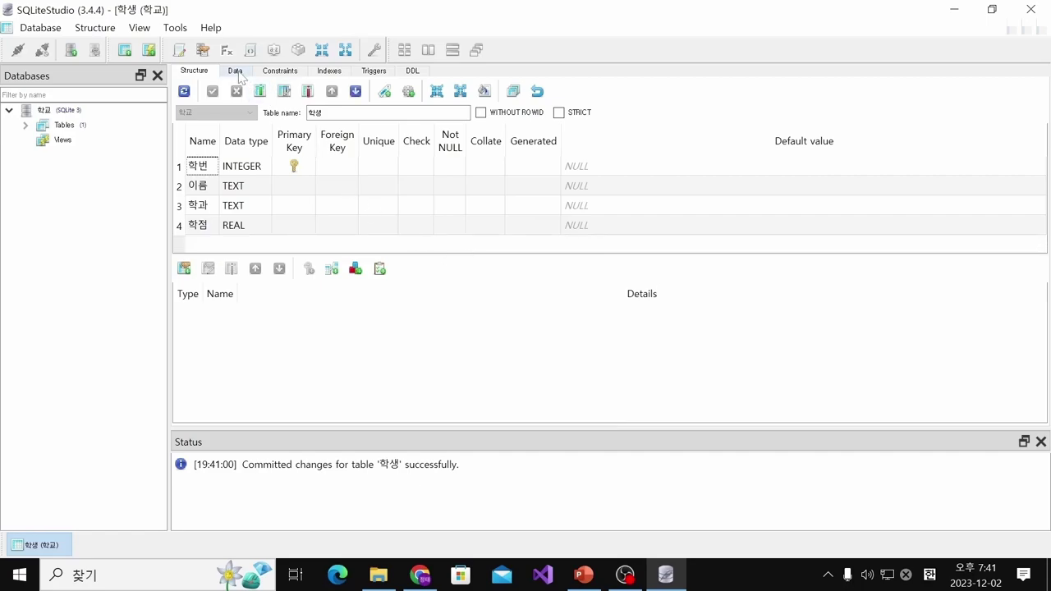
Check the reference slide, switch to the table's Data view, and insert an empty row
left_click(583, 574)
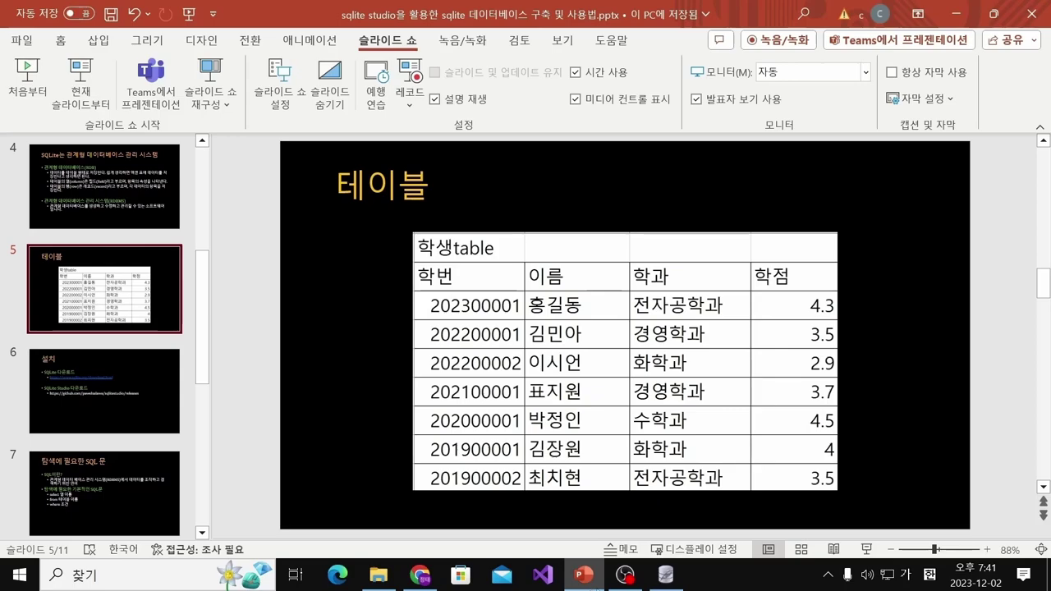
left_click(665, 575)
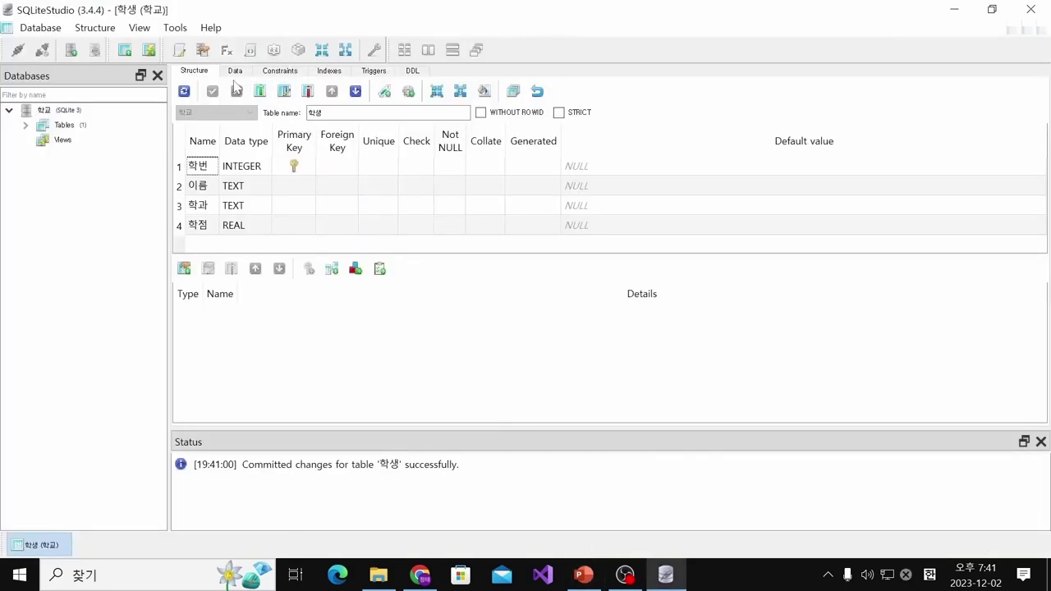
left_click(234, 72)
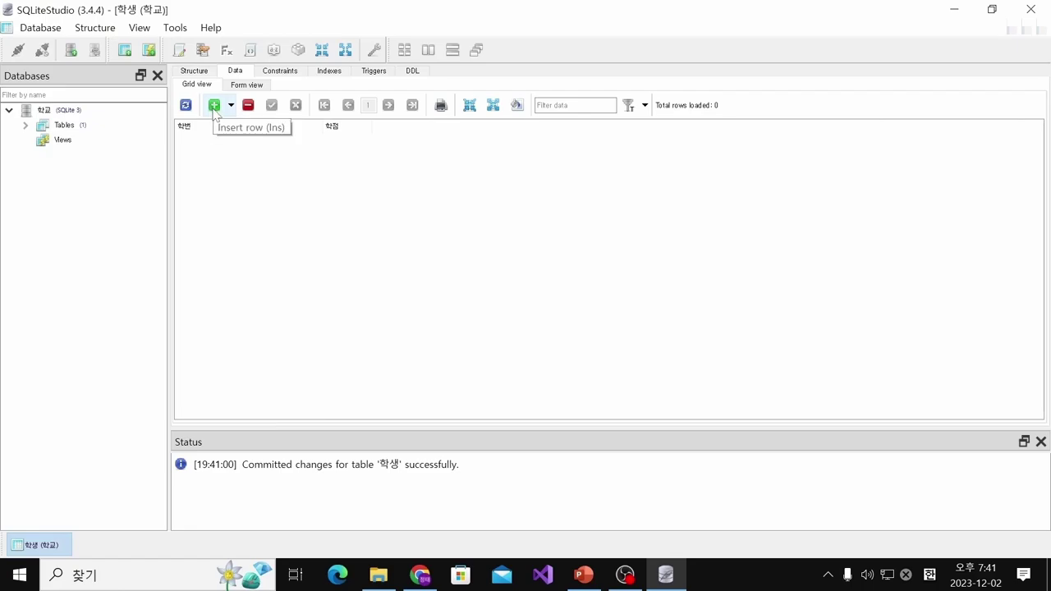
left_click(213, 106)
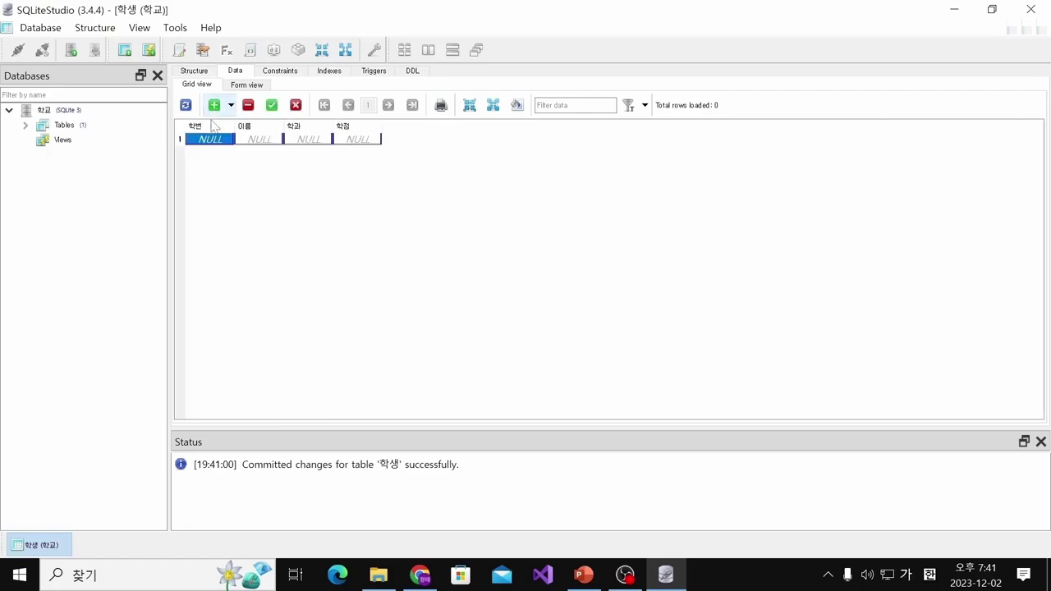
Fill the first row from the slide with student number, name, 전자공학과 and 학점 4.3, and commit it
double_click(218, 139)
key("alt+Tab")
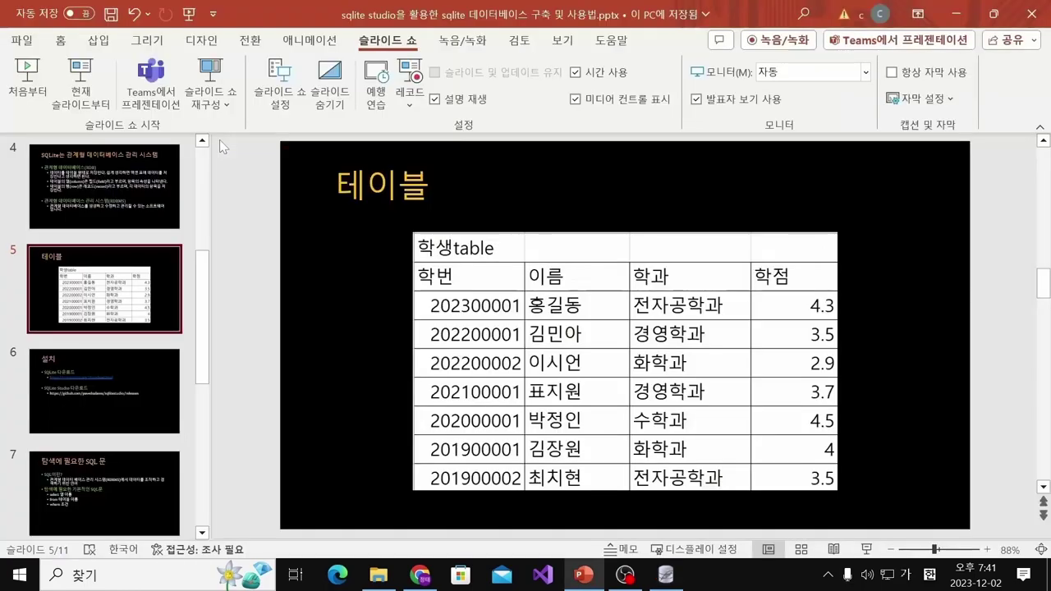
key("alt+Tab")
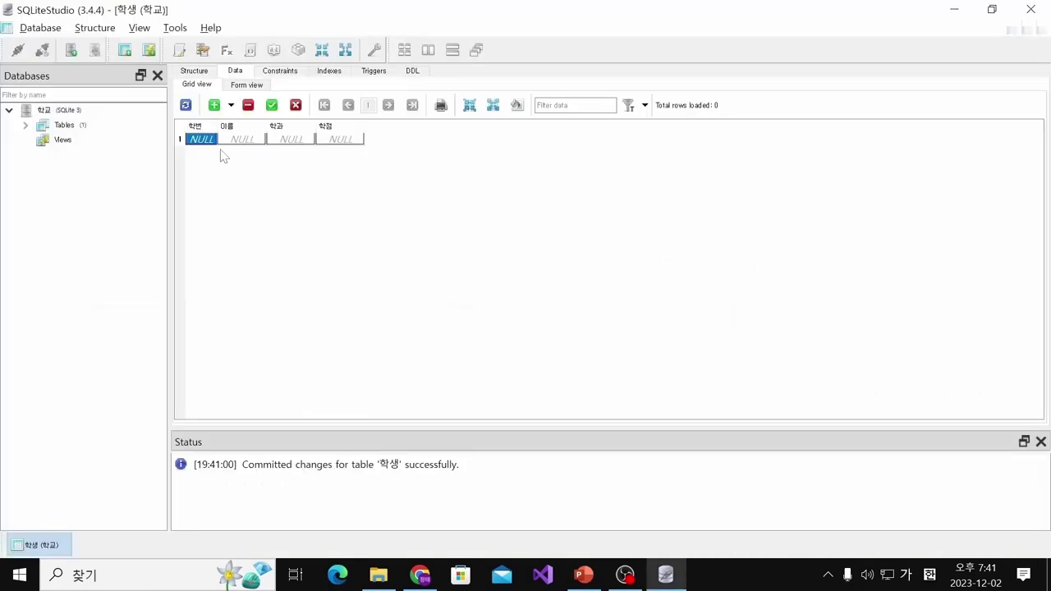
type("2023")
key("Tab")
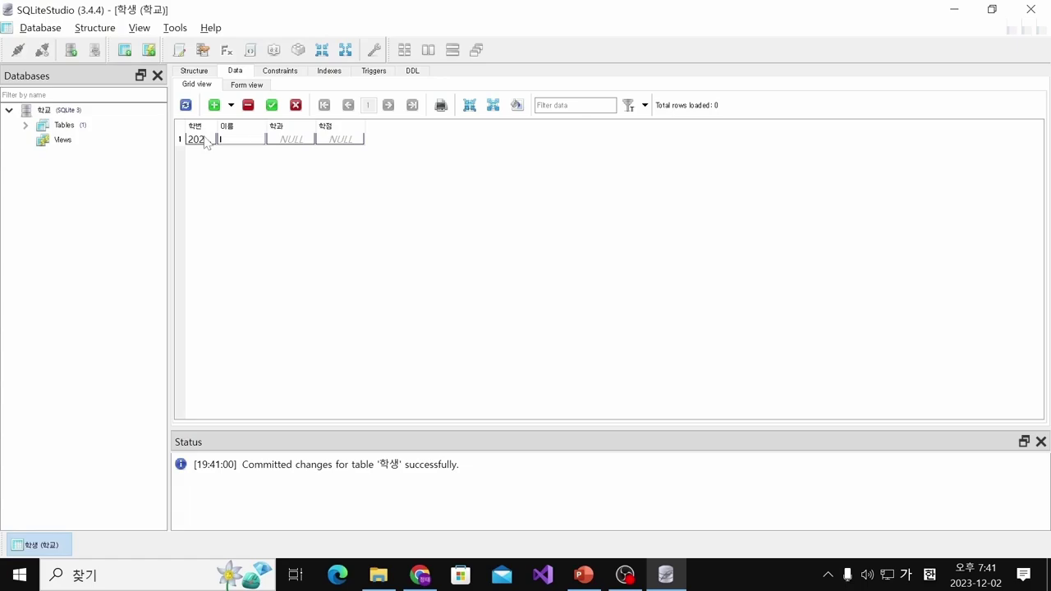
type("홍길동")
key("alt+Tab")
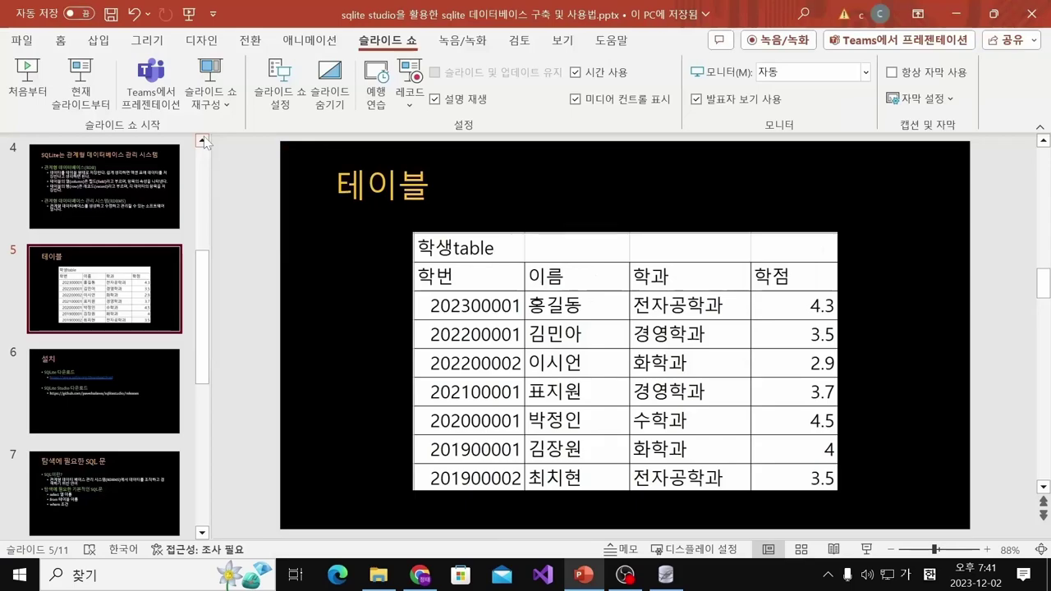
key("alt+Tab")
type("저")
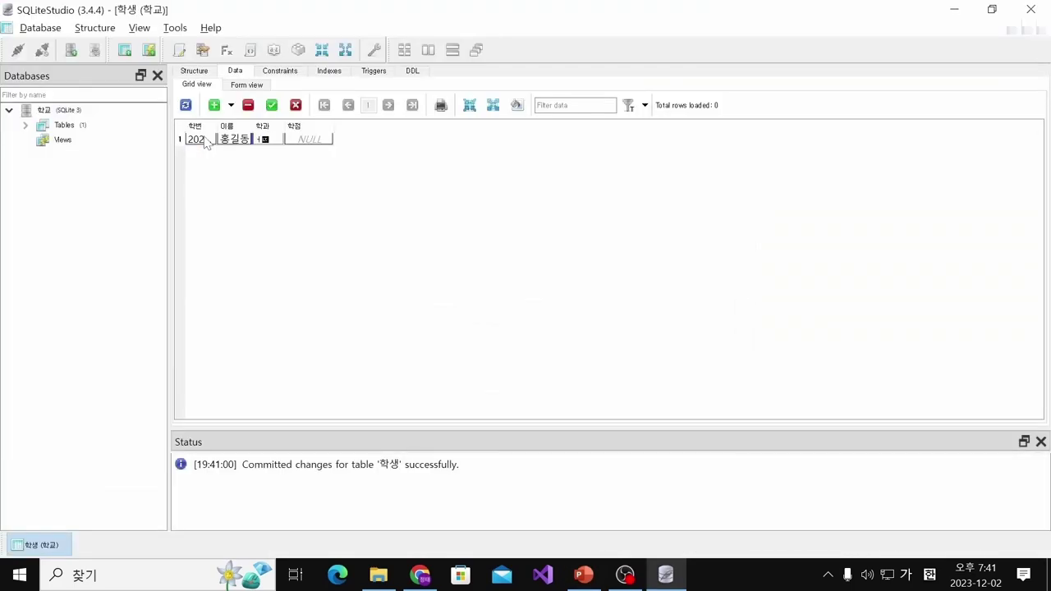
type("자공학과")
key("Tab")
key("alt+Tab")
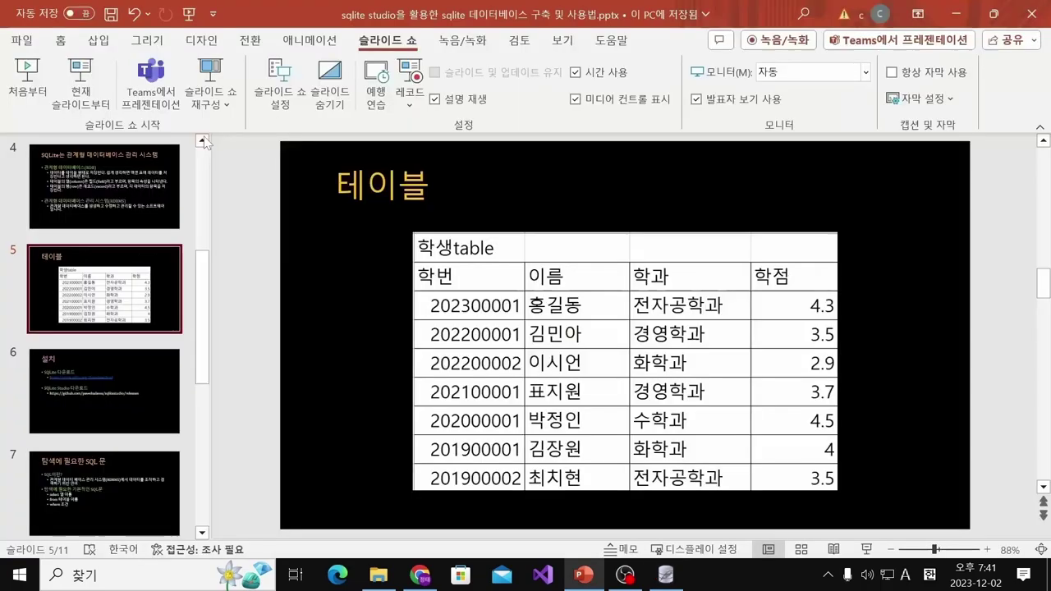
key("alt+Tab")
type("4")
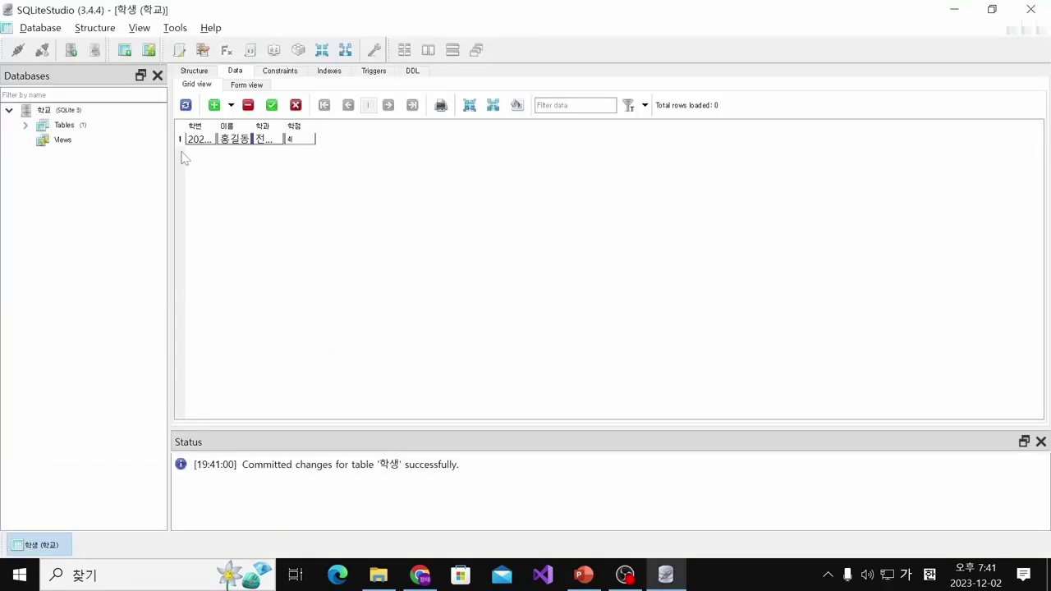
left_click(272, 105)
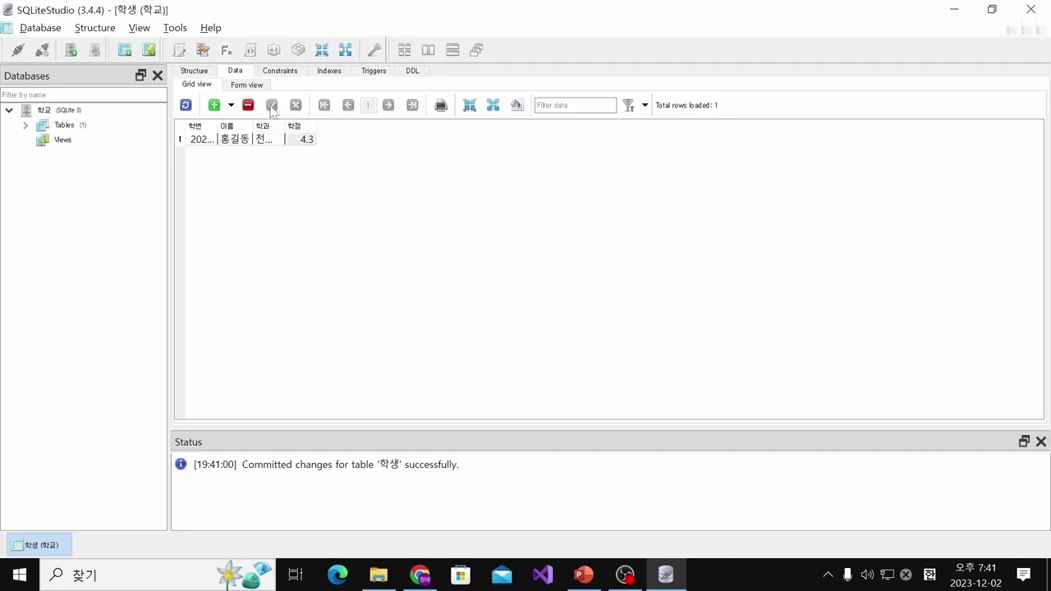
Widen the 학점, 이름 and 학번 columns so their values show fully
left_click(310, 128)
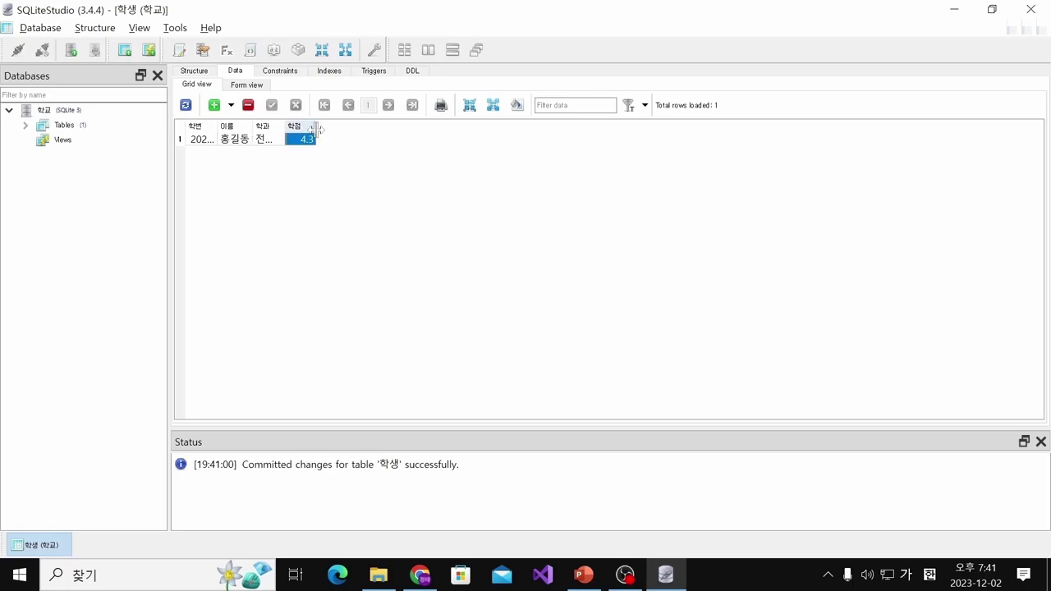
left_click_drag(315, 129, 333, 126)
left_click_drag(249, 128, 304, 127)
left_click_drag(215, 127, 261, 128)
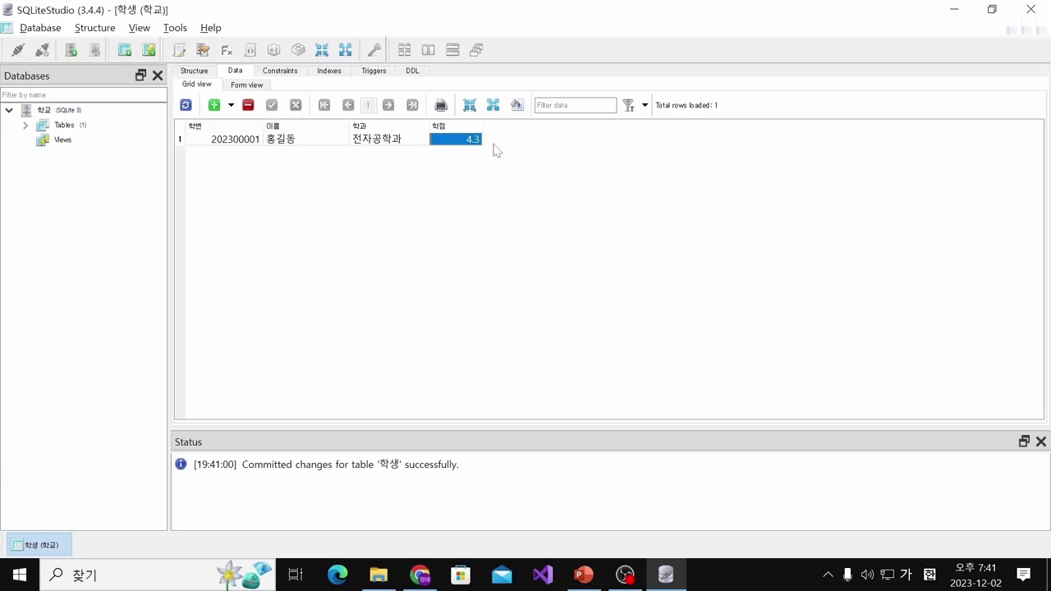
left_click(571, 236)
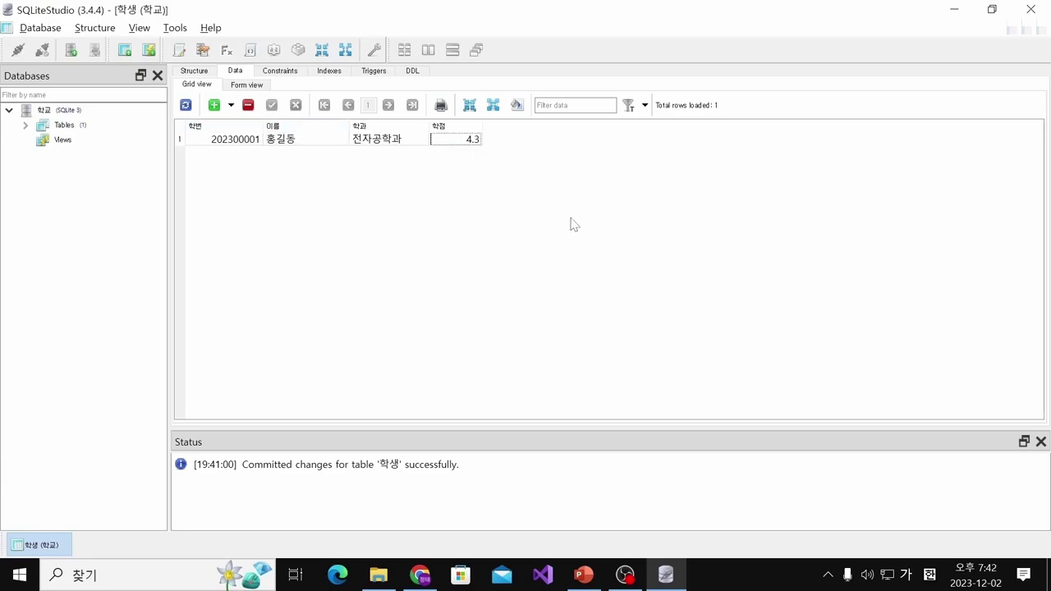
Insert a new row and enter the second student's number and name from the slide
left_click(215, 104)
key("alt+Tab")
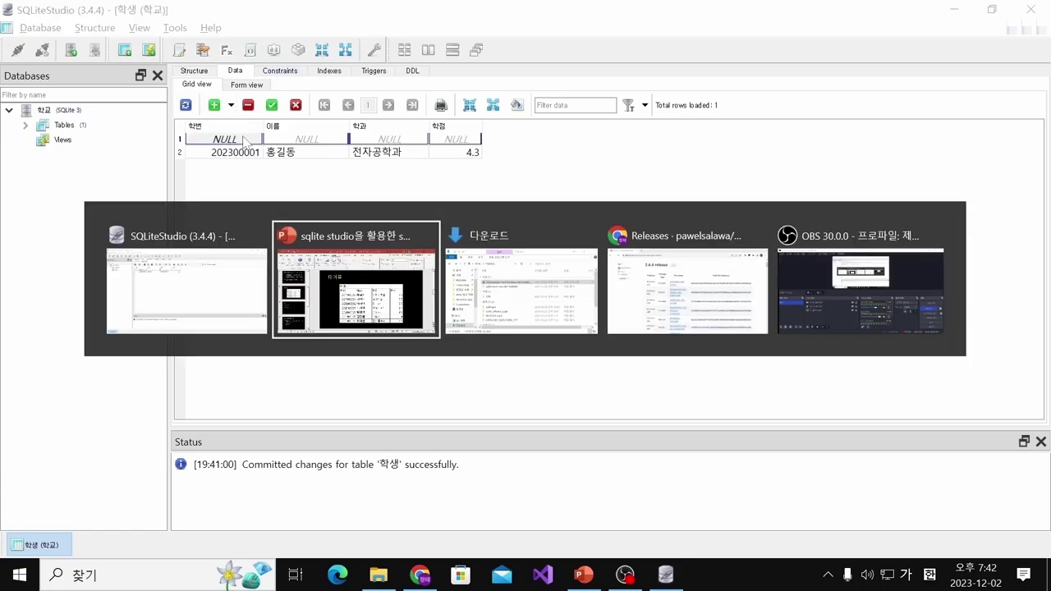
key("alt+Tab")
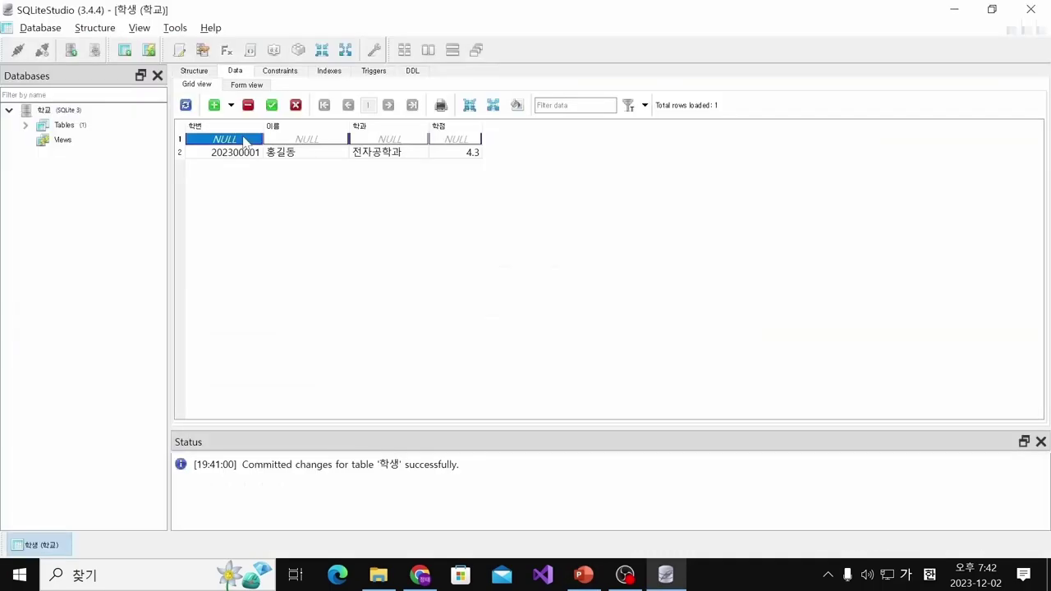
type("2023")
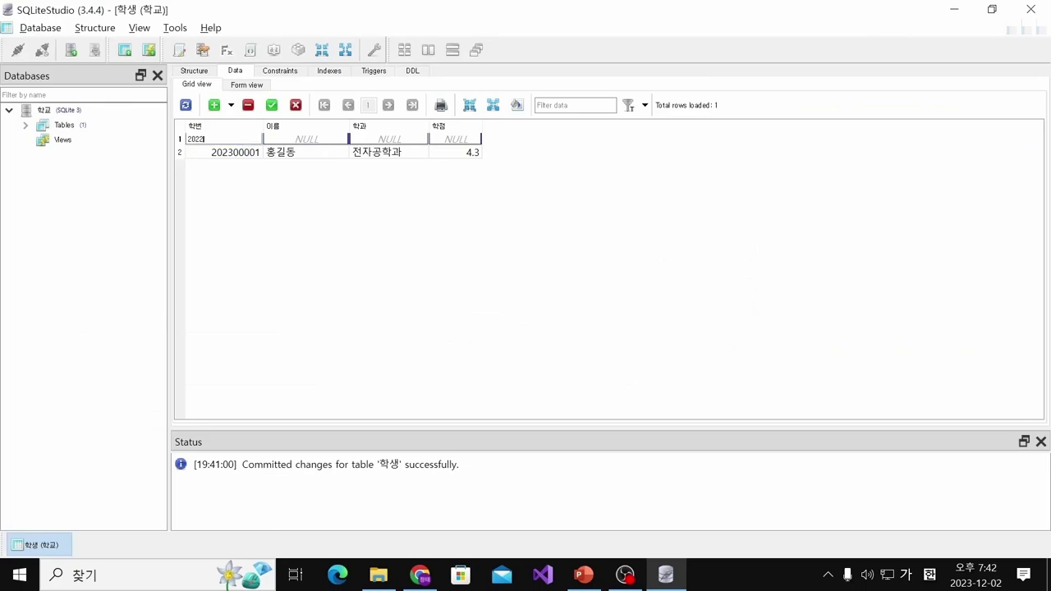
key("alt+Tab")
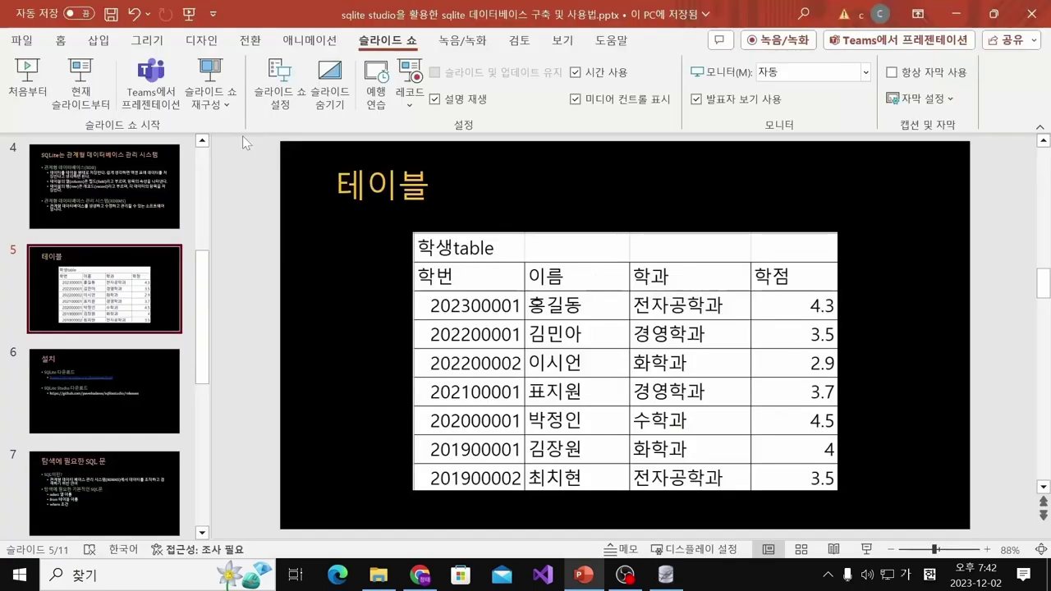
key("alt+Tab")
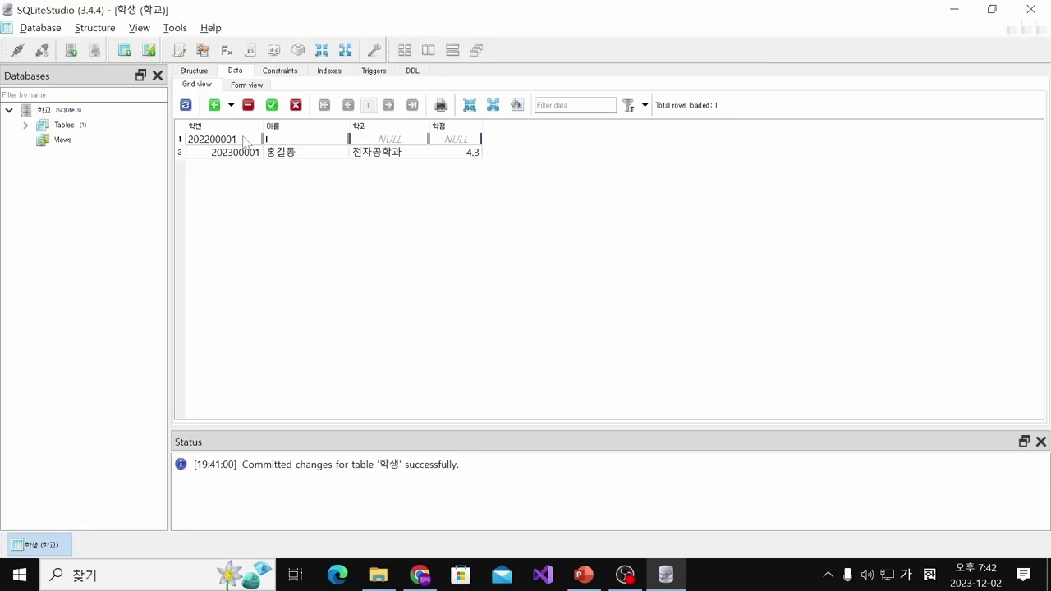
key("Tab")
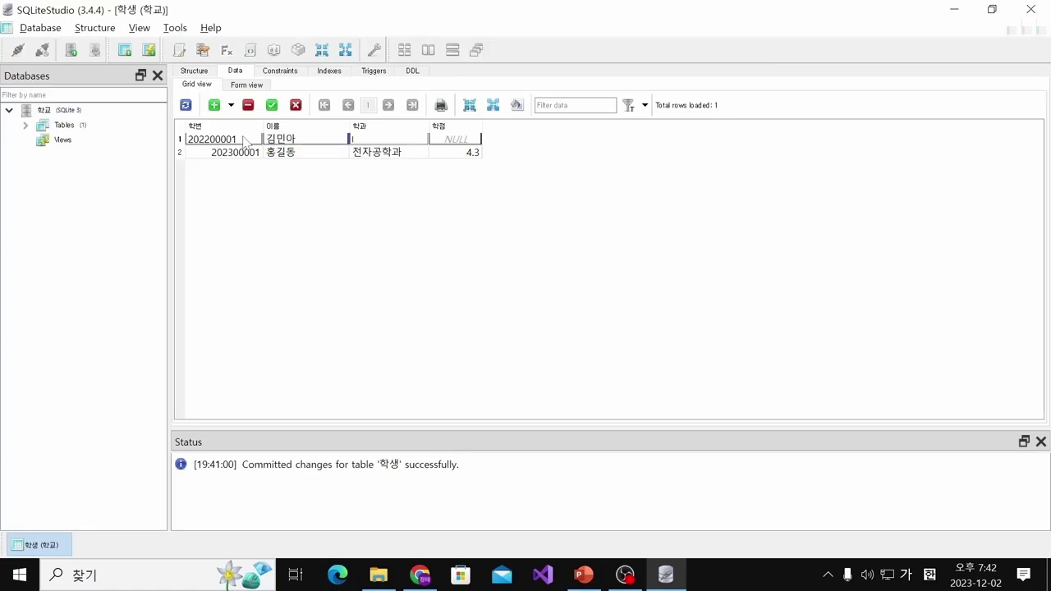
Enter department 경영학과 and 학점 3.5, then commit the row
key("alt+Tab")
key("alt+Tab")
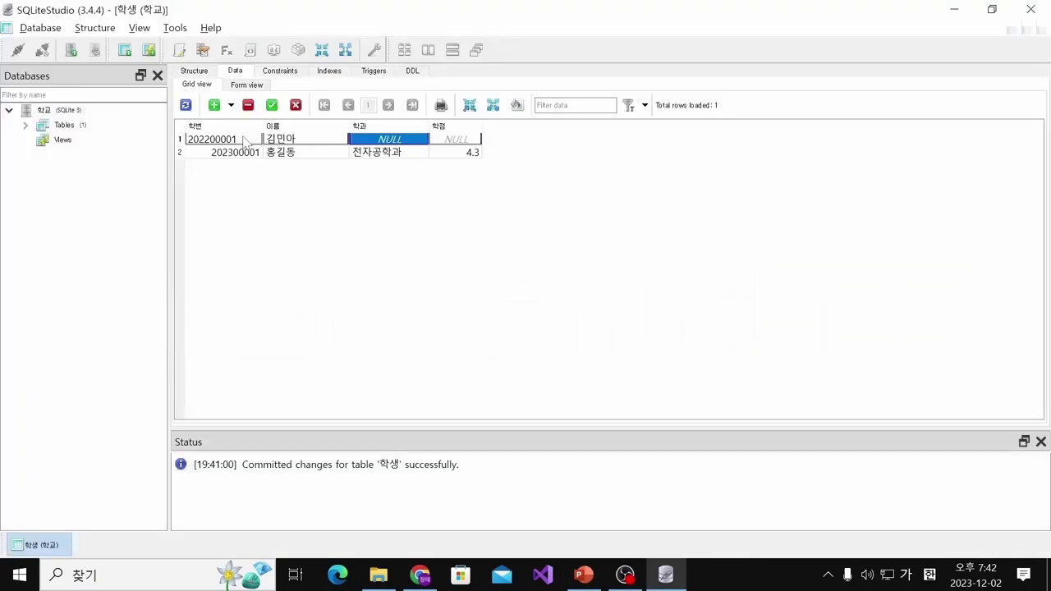
type("경영학")
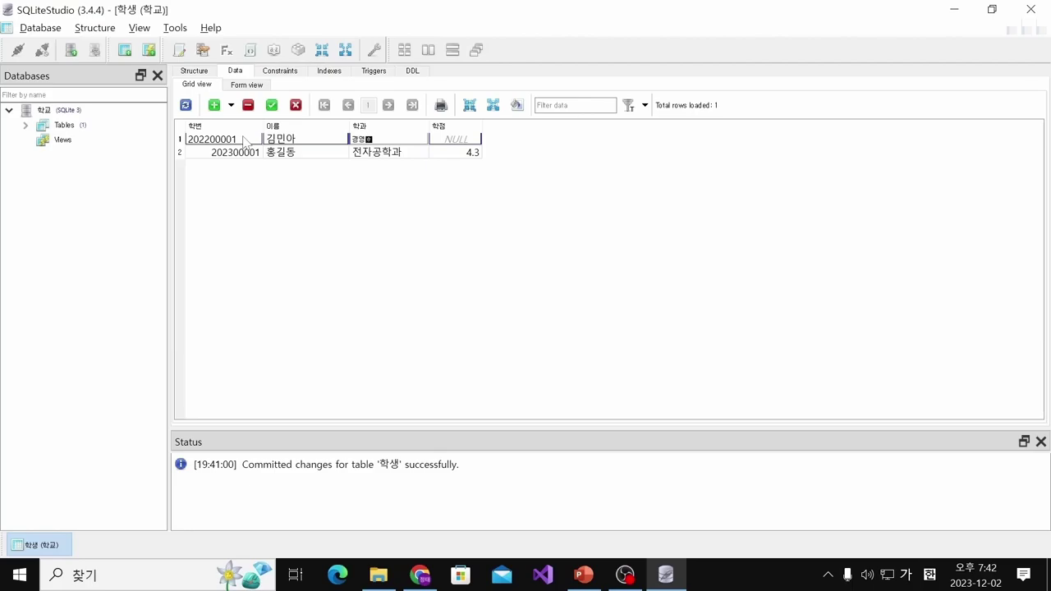
type("과")
key("Tab")
key("alt+Tab")
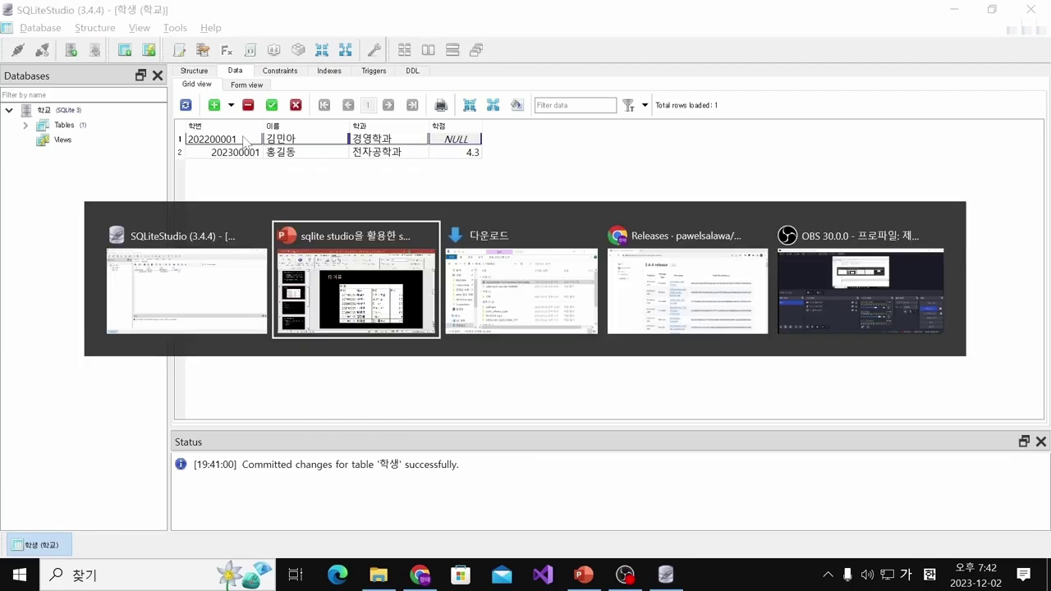
key("alt+Tab")
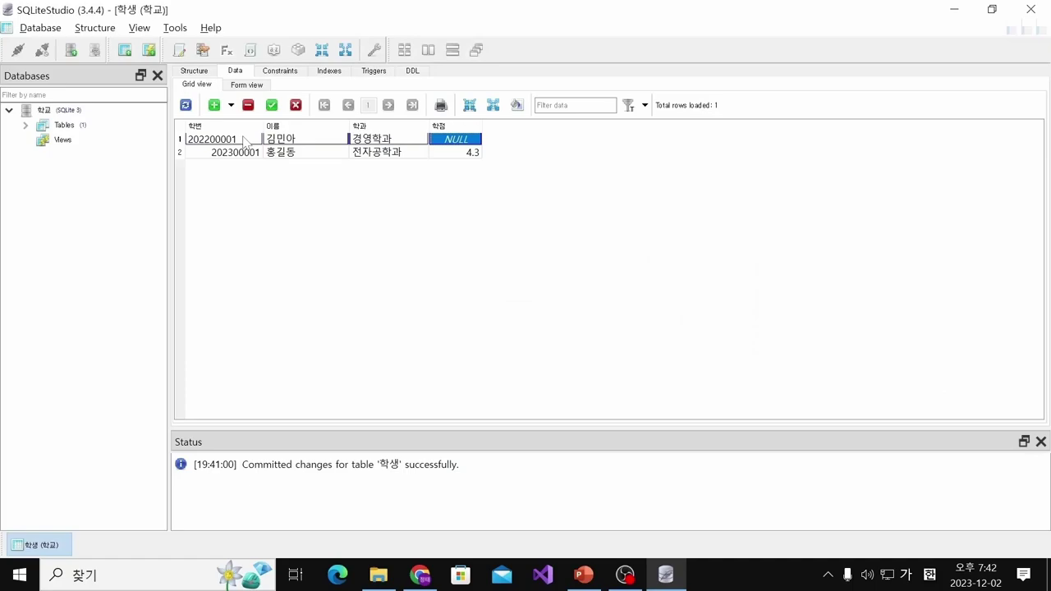
type("3.5")
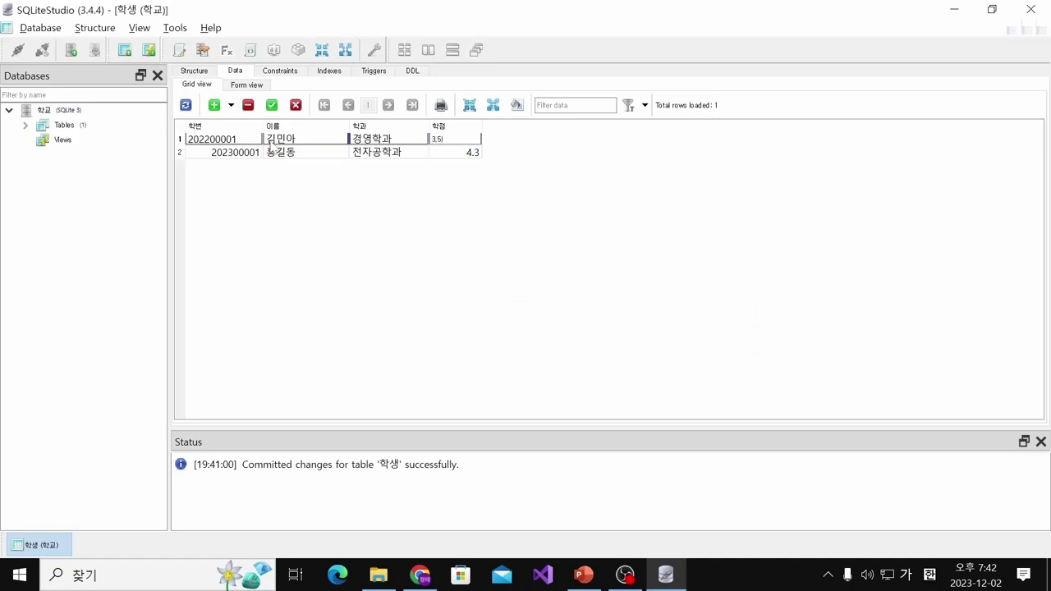
left_click(272, 105)
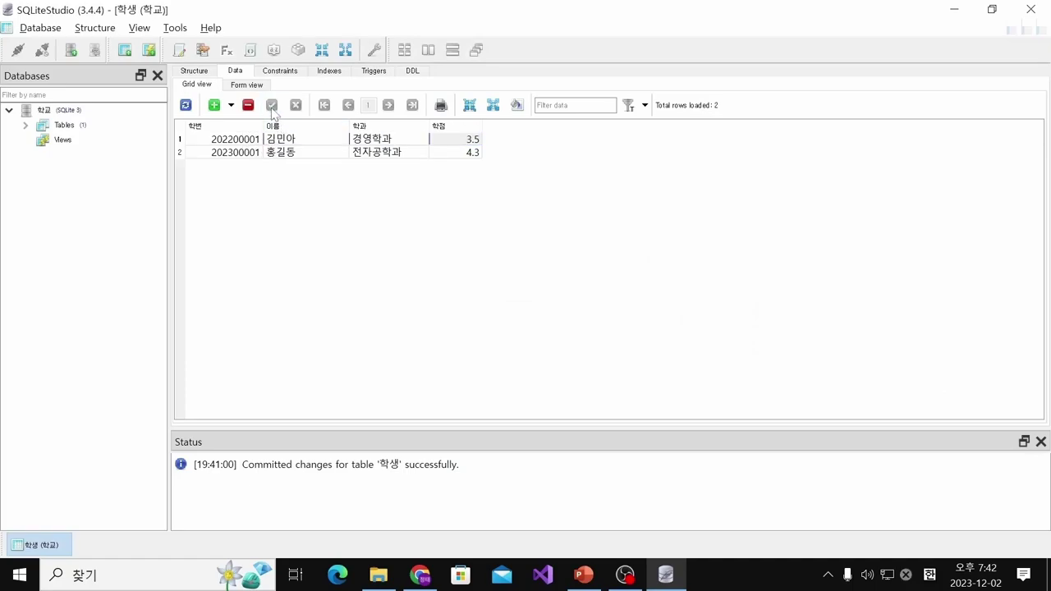
Insert a new row and enter the third student's number and name from the slide
left_click(215, 105)
key("alt+Tab")
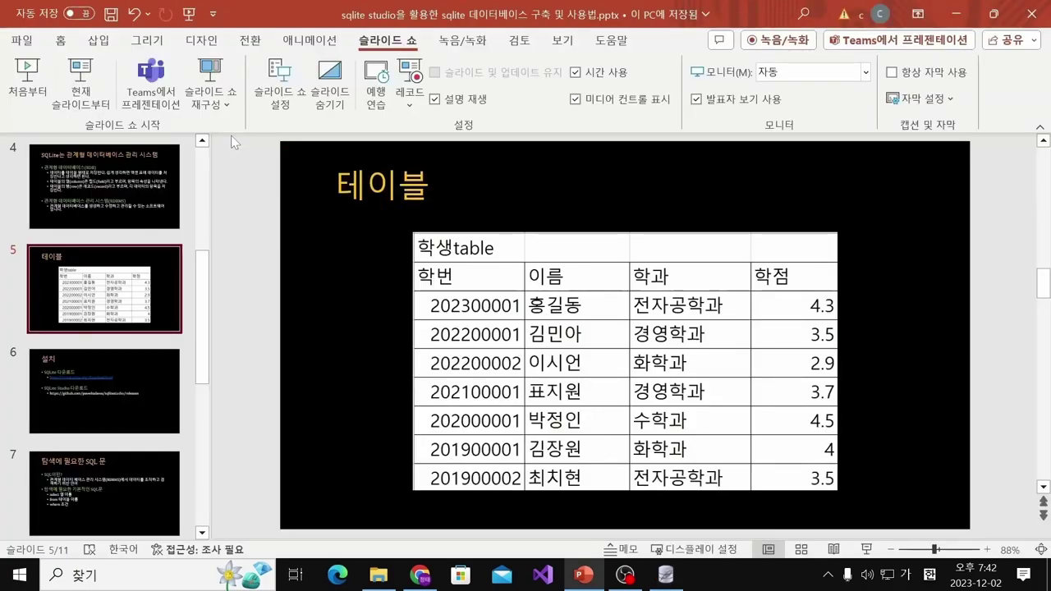
key("alt+Tab")
type("2")
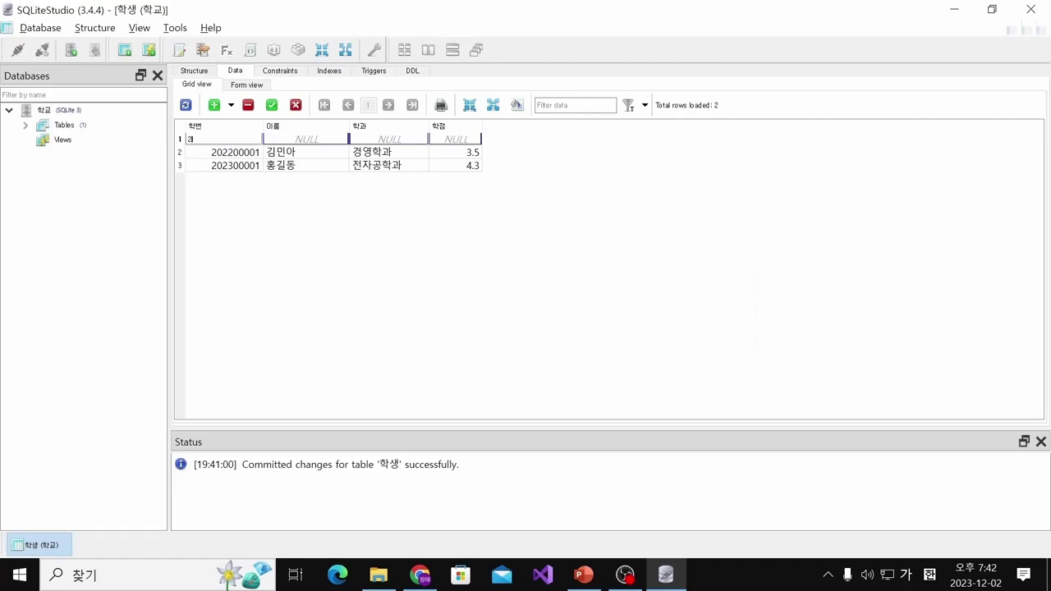
type("02200002")
key("Tab")
key("alt+Tab")
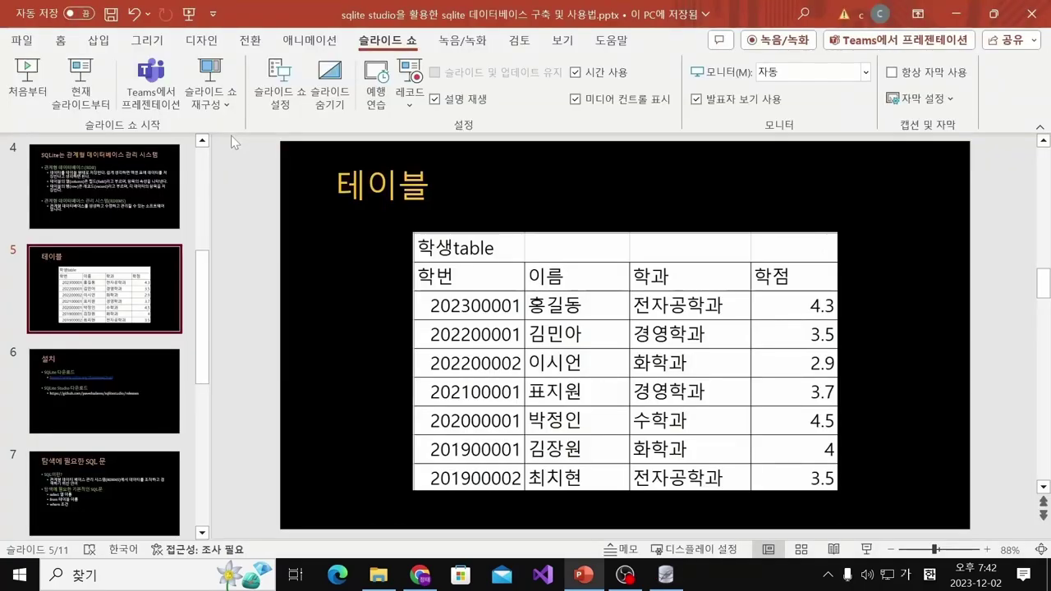
key("alt+Tab")
type("ㄱ")
key("Tab")
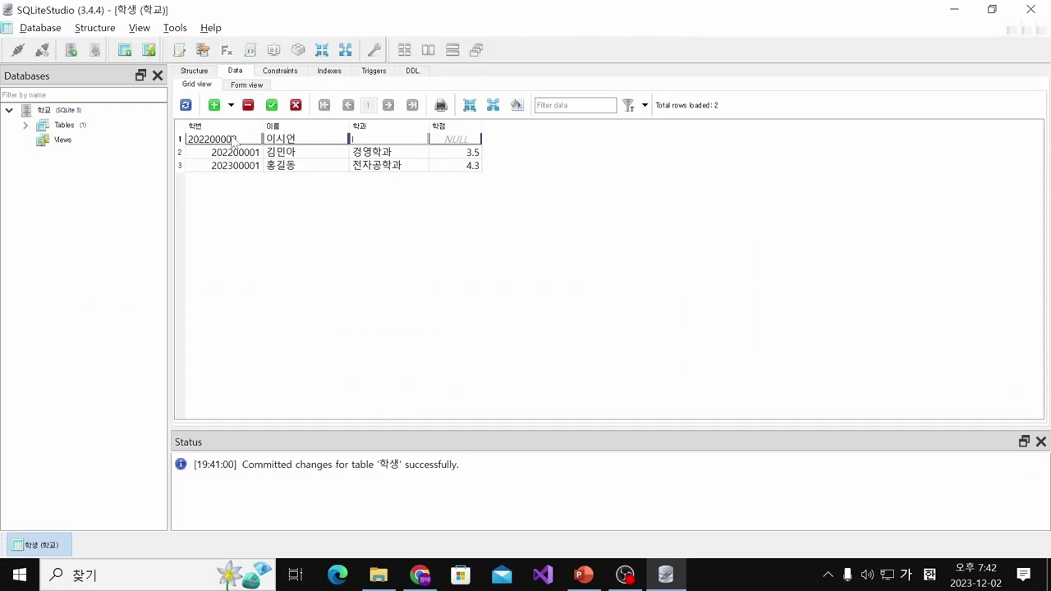
Enter department 화학과 and 학점 2.9, then commit the row
type("화학과")
key("alt+Tab")
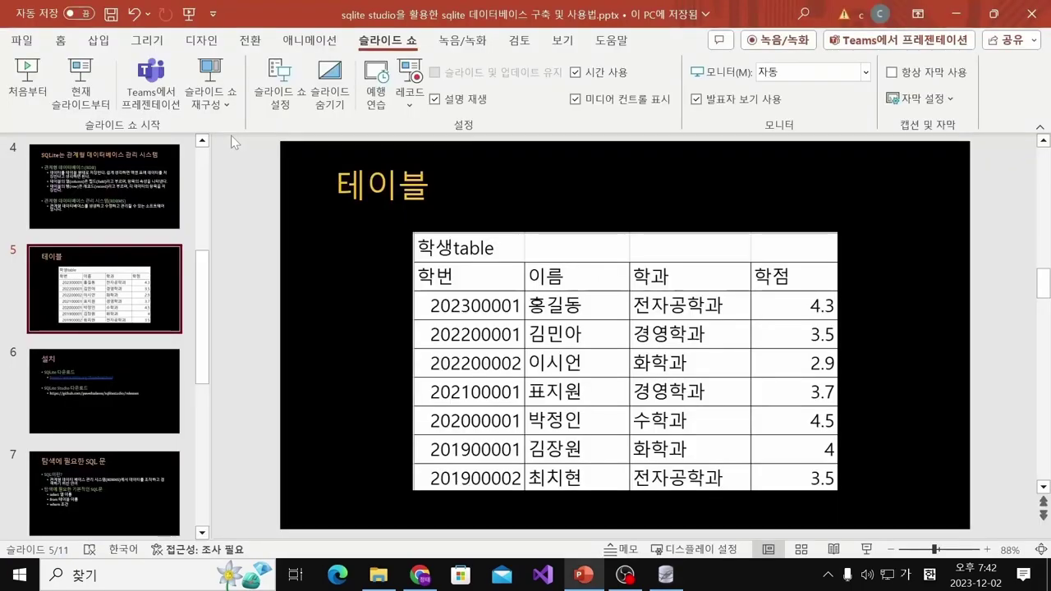
key("alt+Tab")
key("Tab")
type("2.")
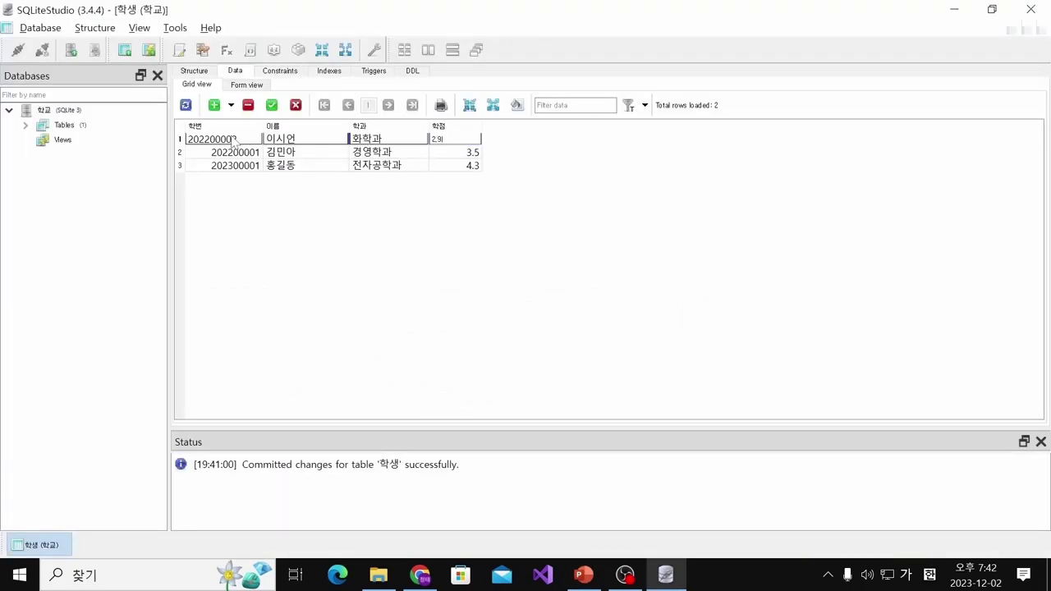
left_click(272, 107)
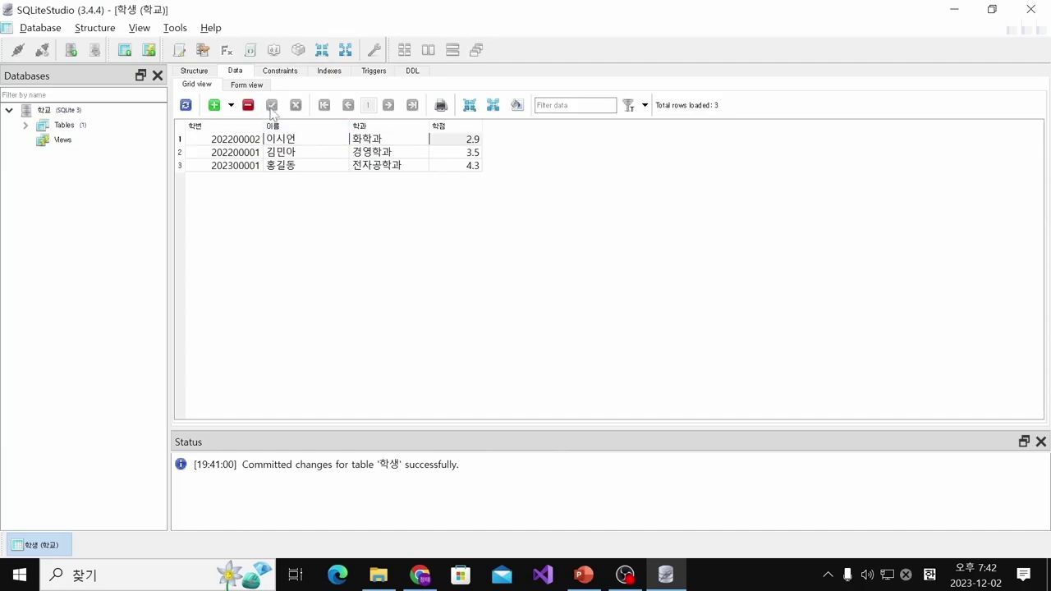
Insert a fourth row and enter that student's number and name from the slide
left_click(187, 105)
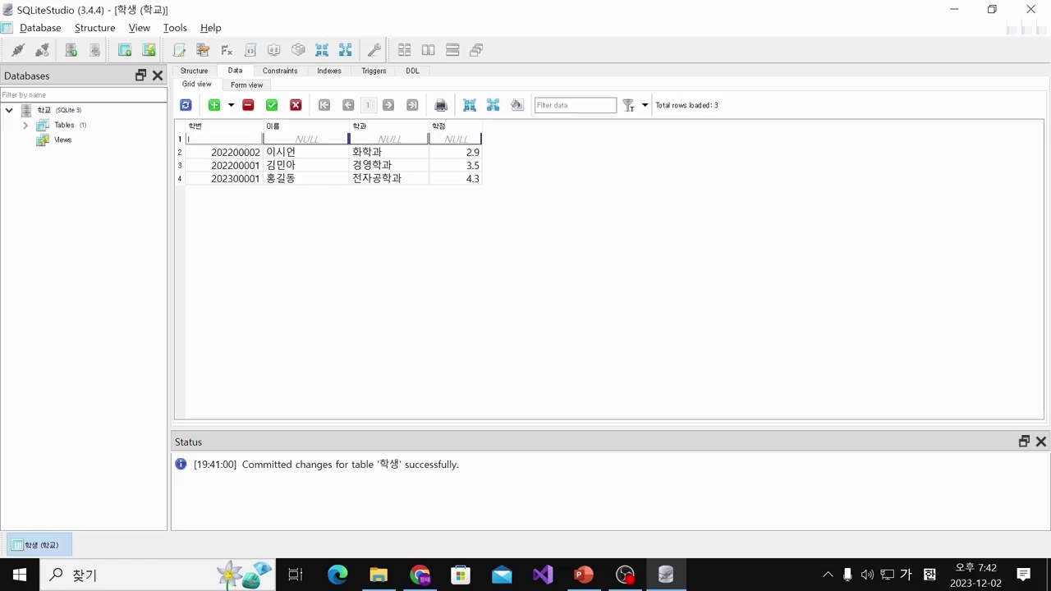
key("alt+Tab")
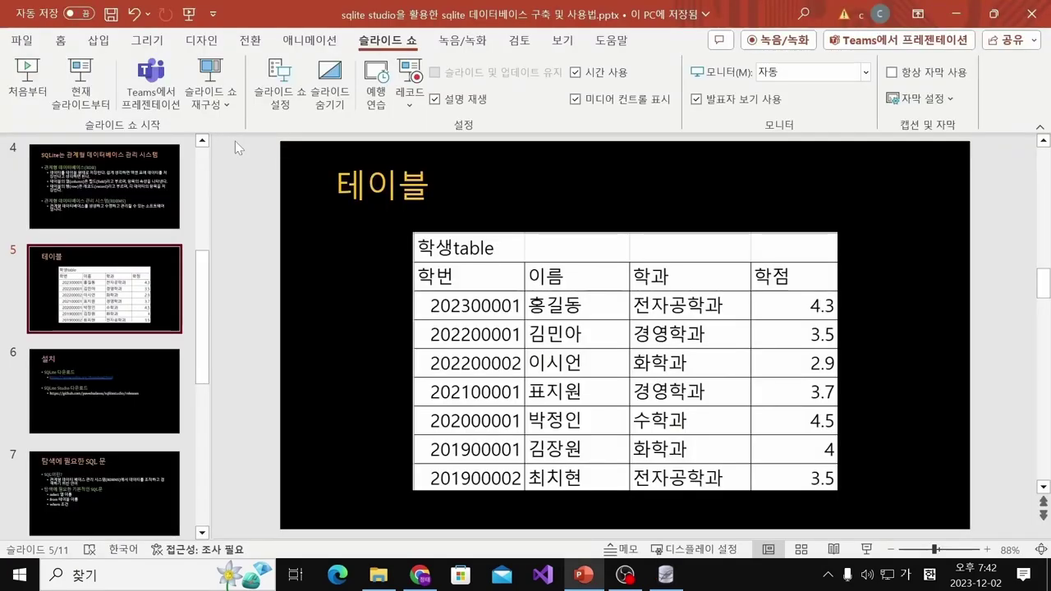
key("alt+Tab")
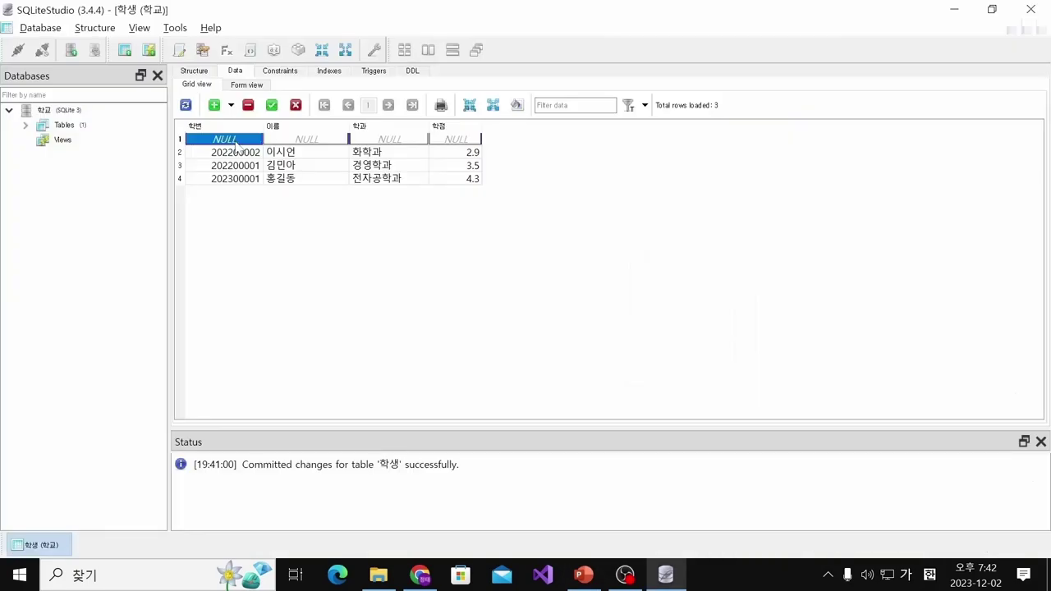
type("20210001")
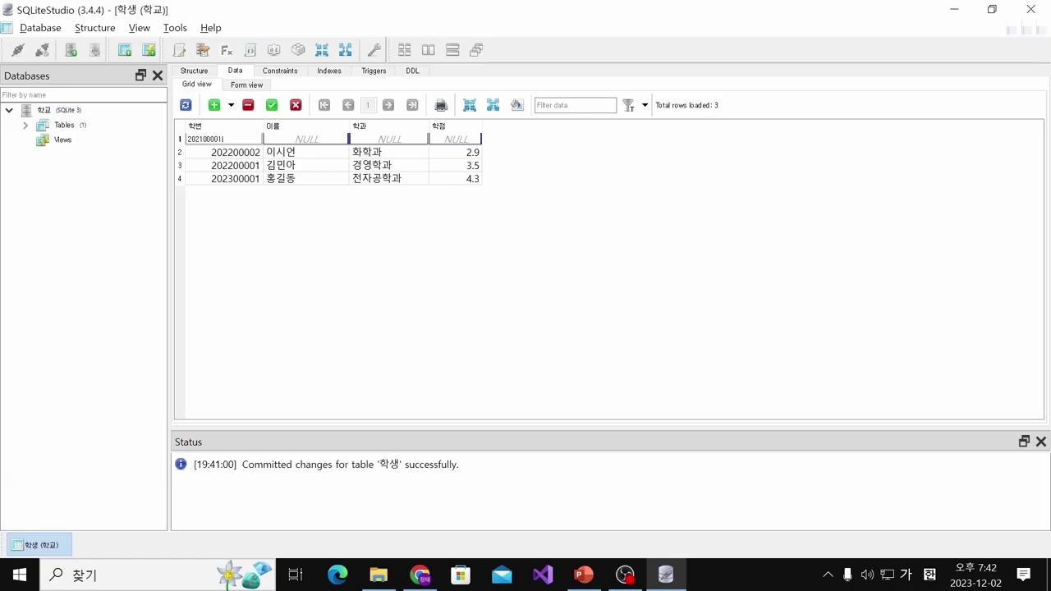
key("alt+Tab")
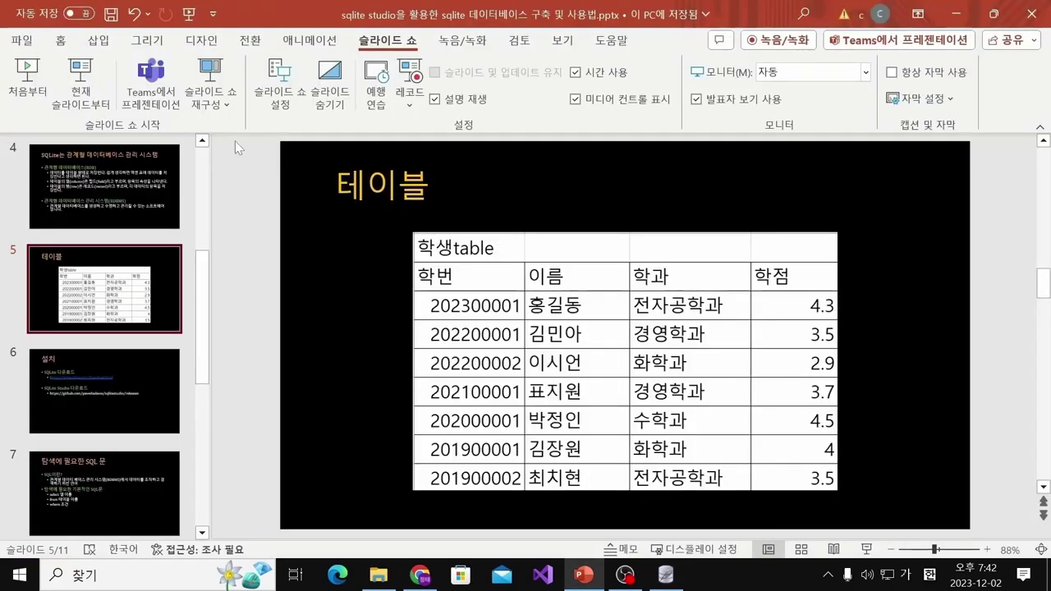
key("alt+Tab")
key("Tab")
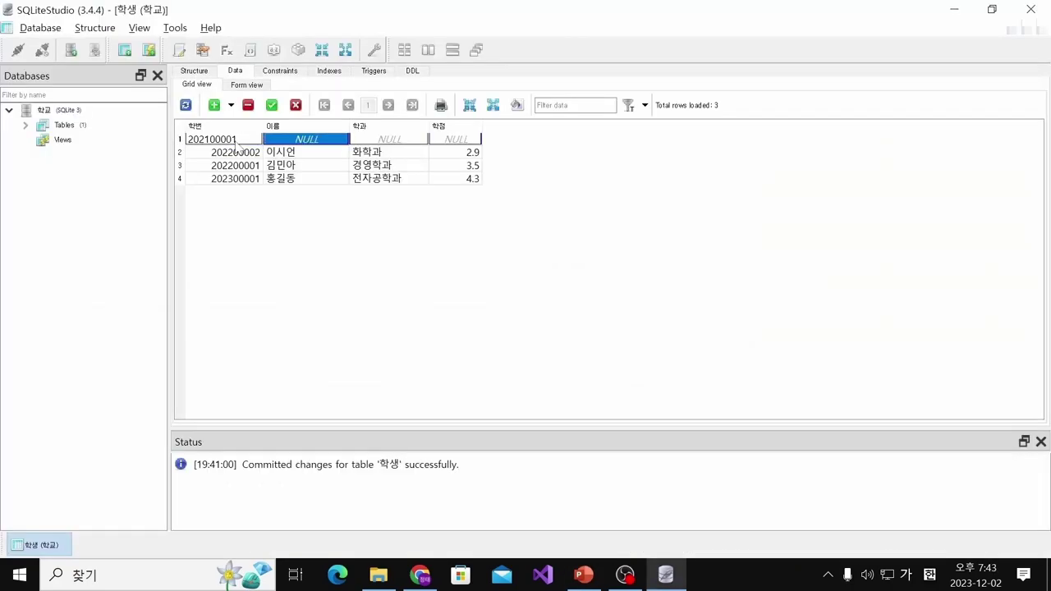
key("Return")
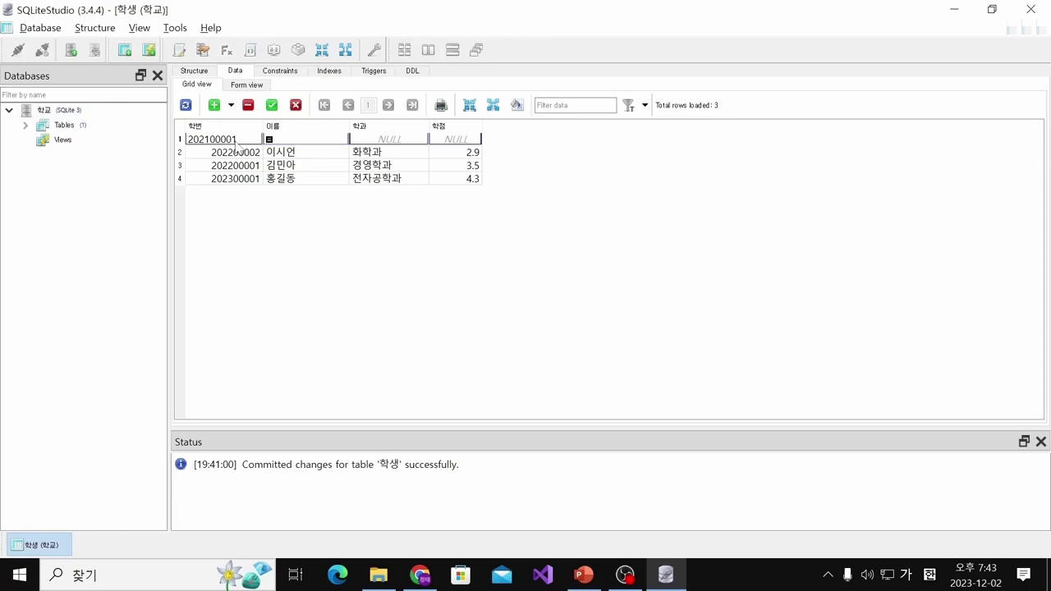
key("Tab")
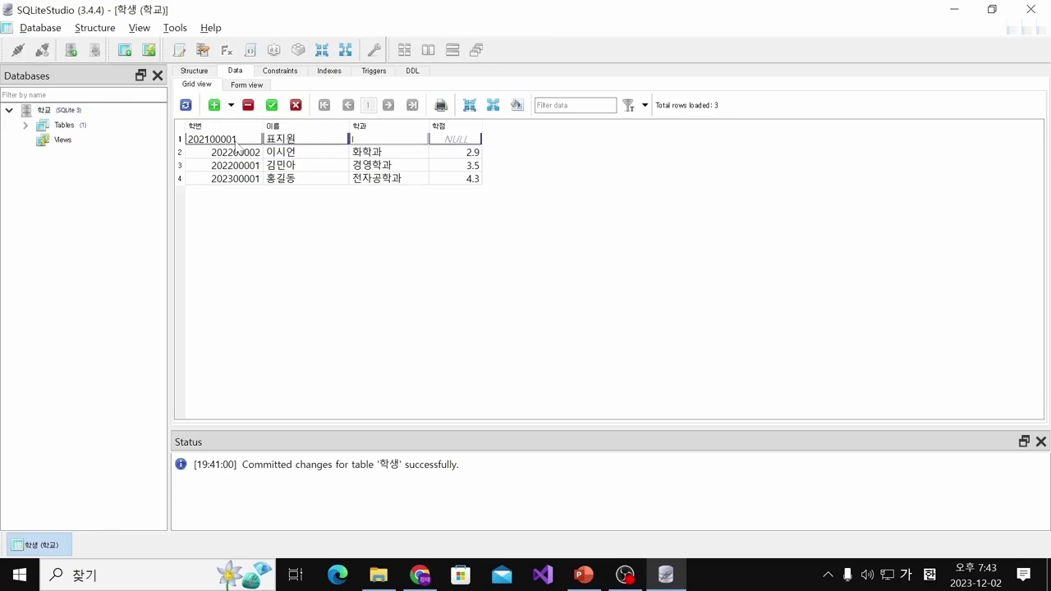
Enter department 경영학과 and 학점 3.7, then commit the row
key("alt+Tab")
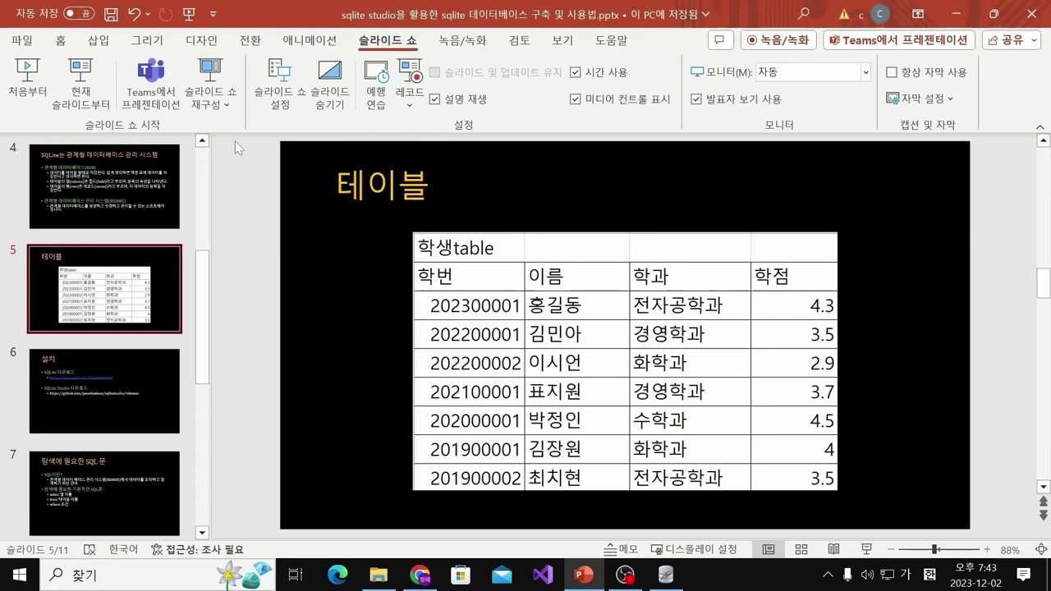
key("alt+Tab")
type("ㅎ")
type("경영학과")
key("Tab")
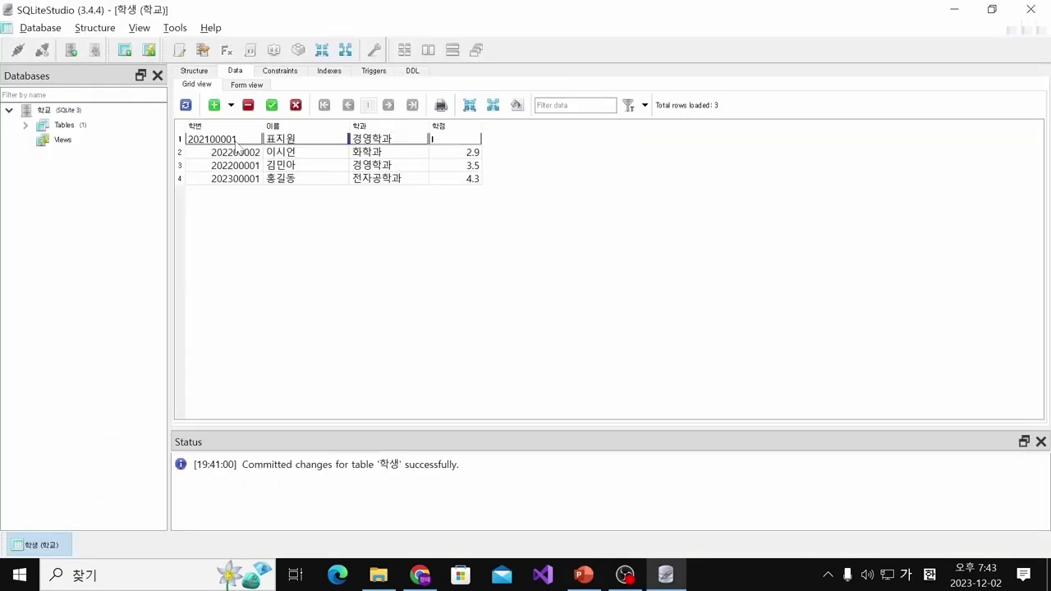
key("alt+Tab")
key("alt+Tab")
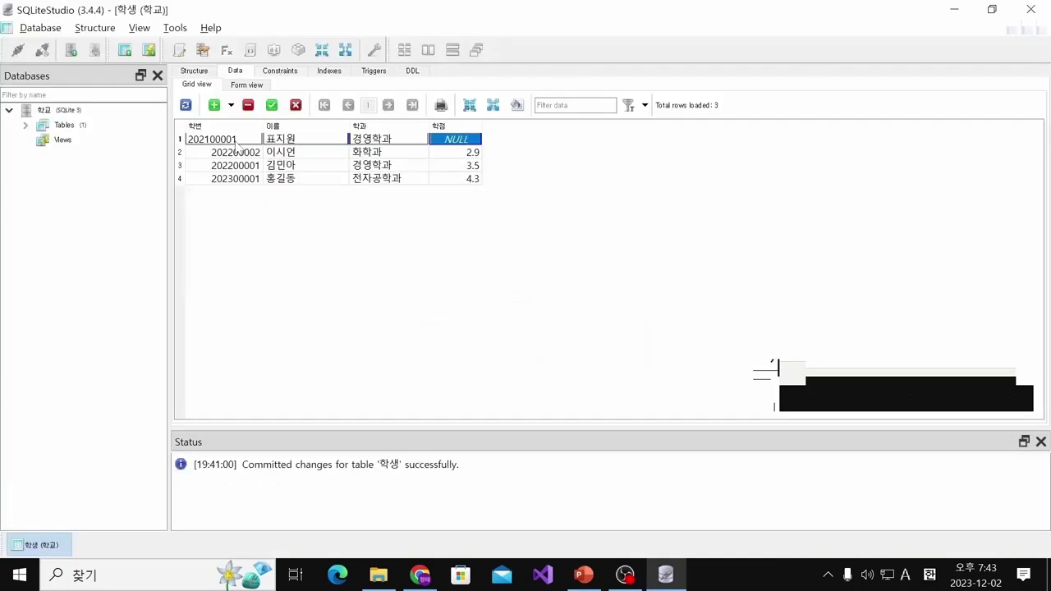
type("3.7")
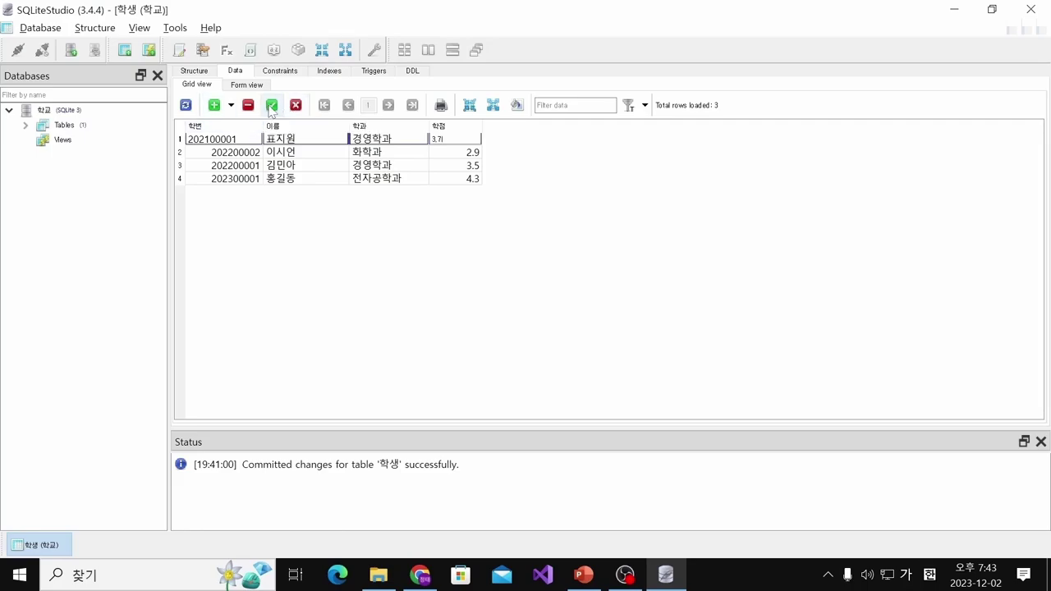
left_click(271, 107)
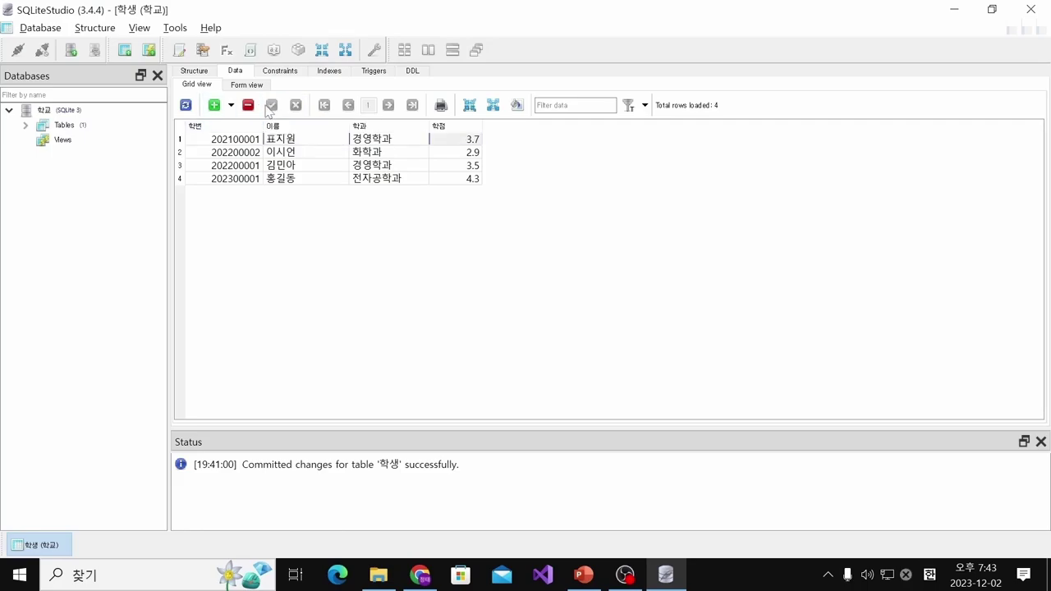
Insert a fifth row and enter that student's number and name from the slide
left_click(213, 106)
key("alt+Tab")
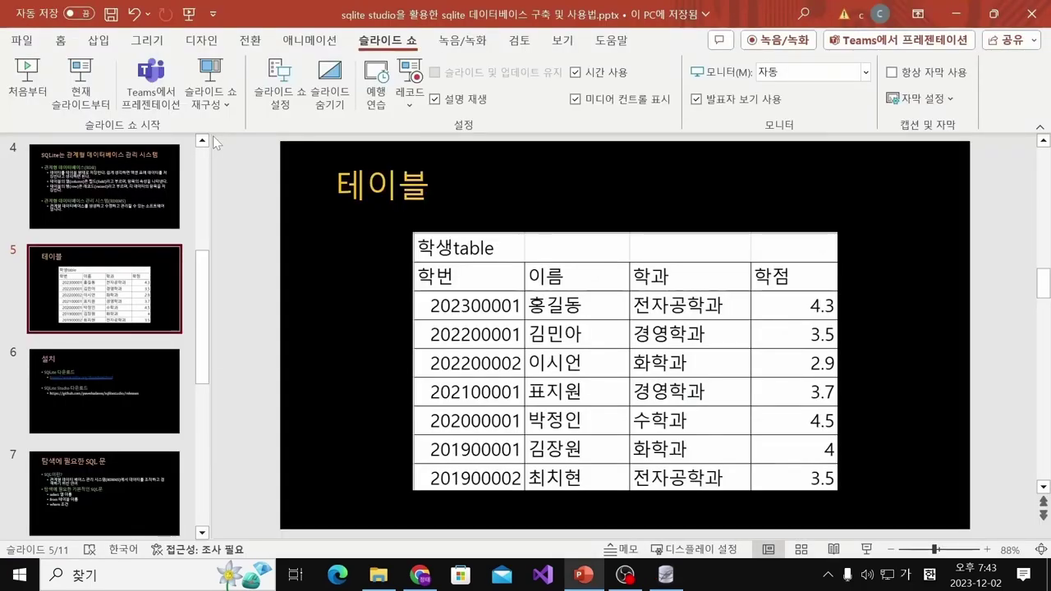
key("alt+Tab")
type("2020")
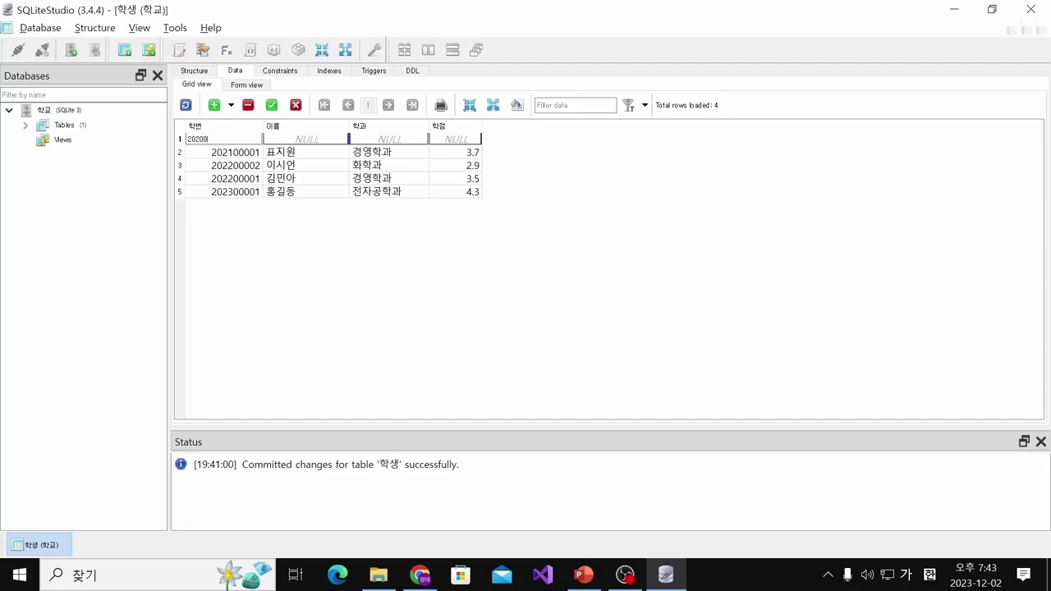
key("Tab")
key("alt+Tab")
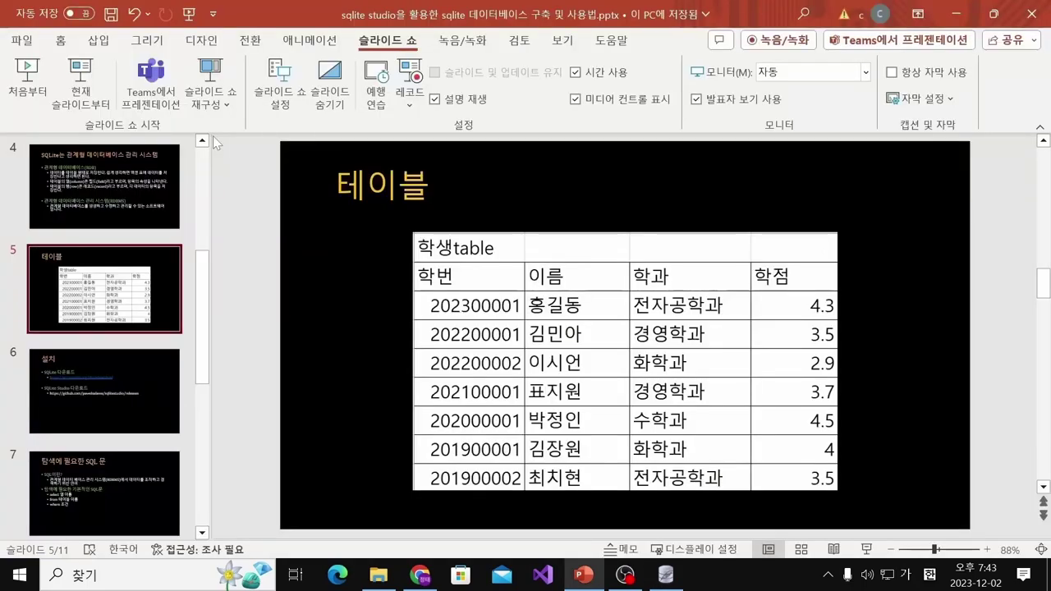
key("alt+Tab")
type("ㄱ")
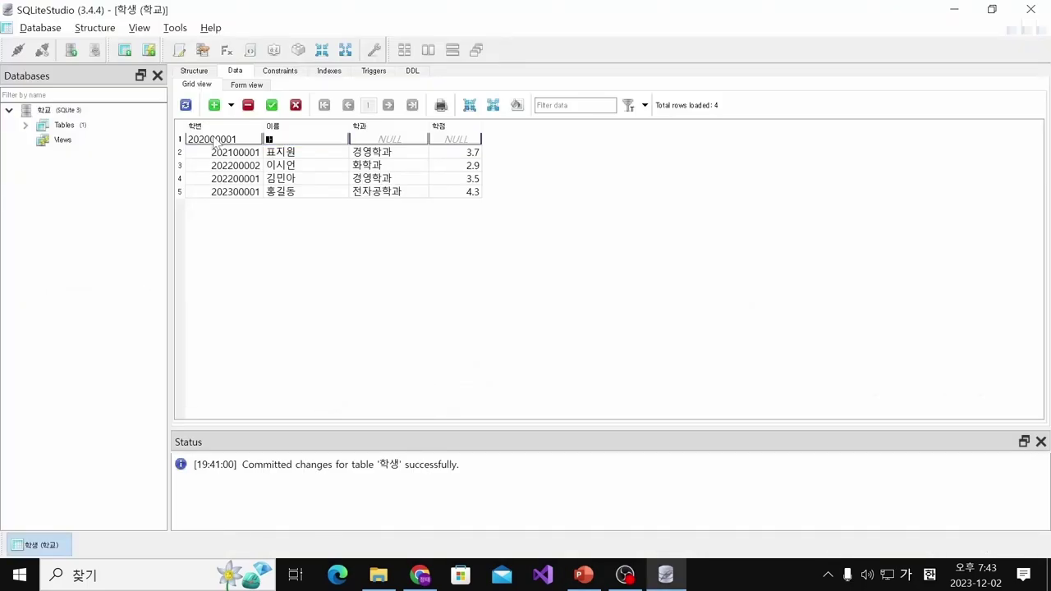
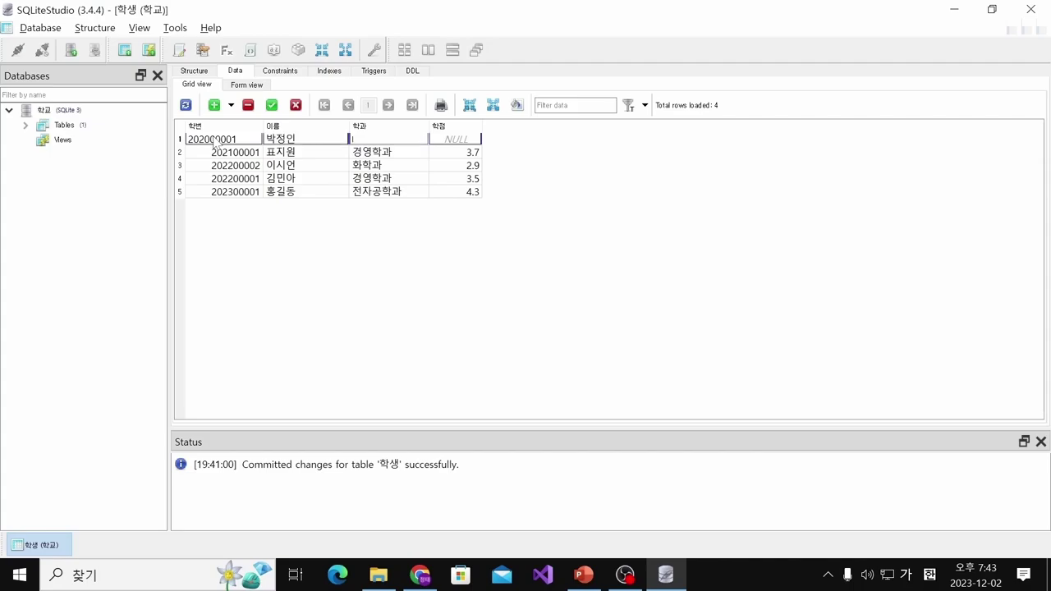
Enter department 수학과 and 학점 4.5, commit the row, and insert another blank row
key("alt+Tab")
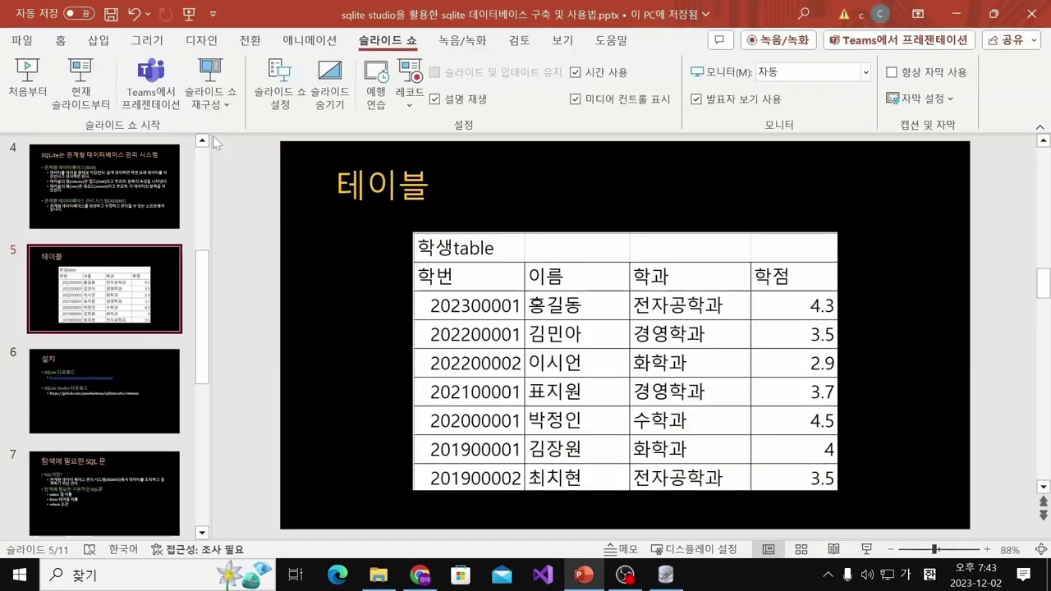
key("alt+Tab")
type("ㄱ학과")
key("alt+Tab")
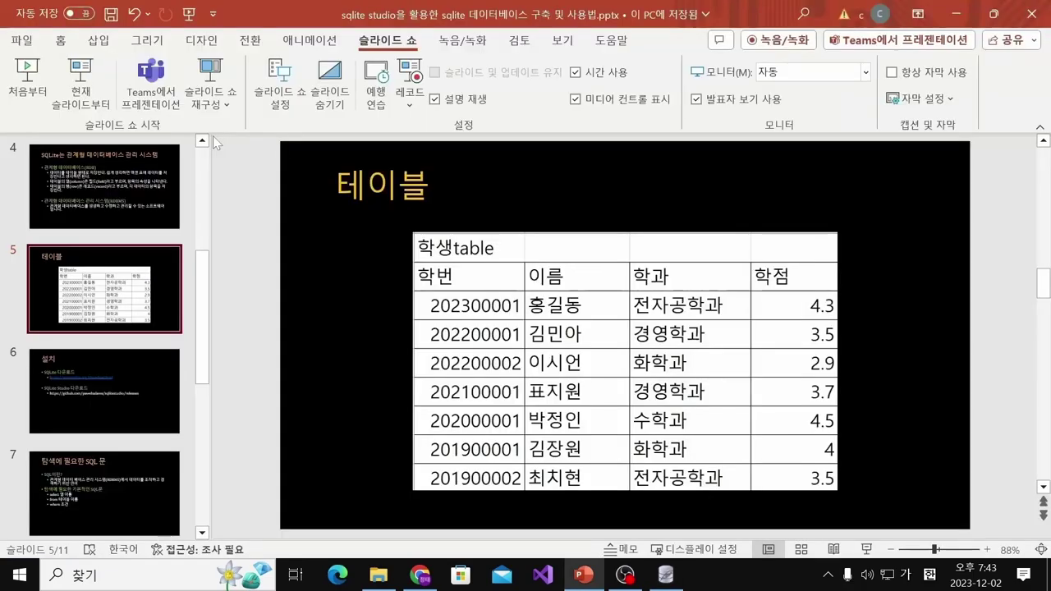
key("alt+Tab")
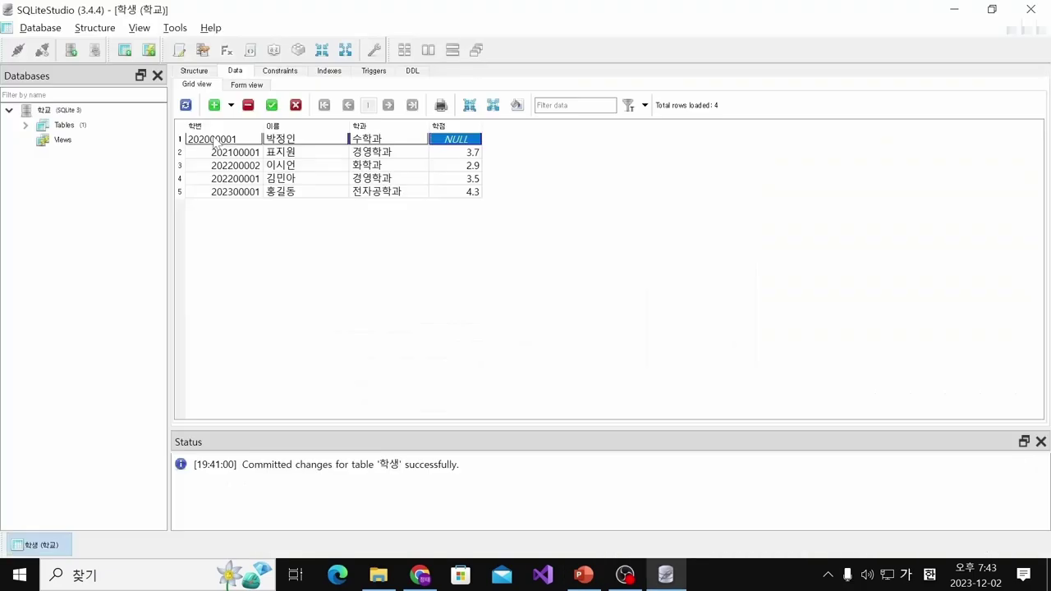
left_click(272, 105)
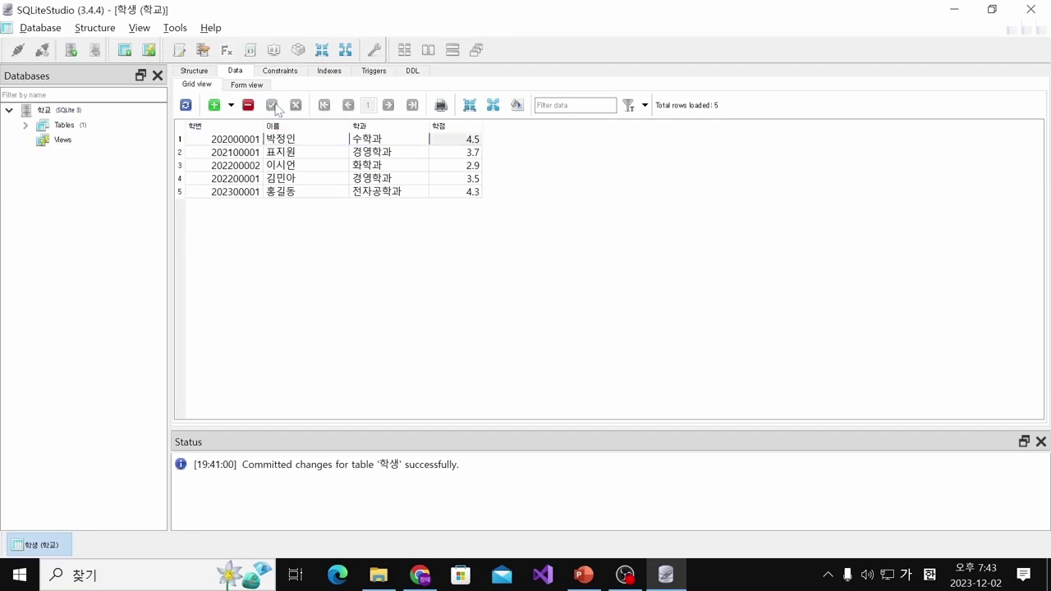
left_click(214, 105)
Enter the sixth student's number and name from the slide into the blank row
key("Delete")
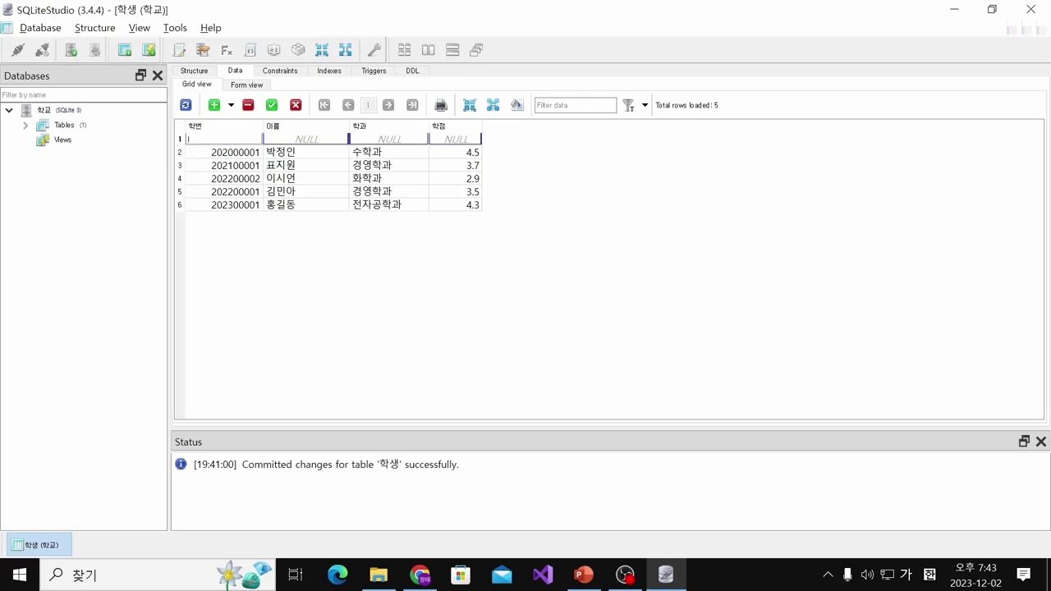
key("alt+Tab")
key("alt+Tab")
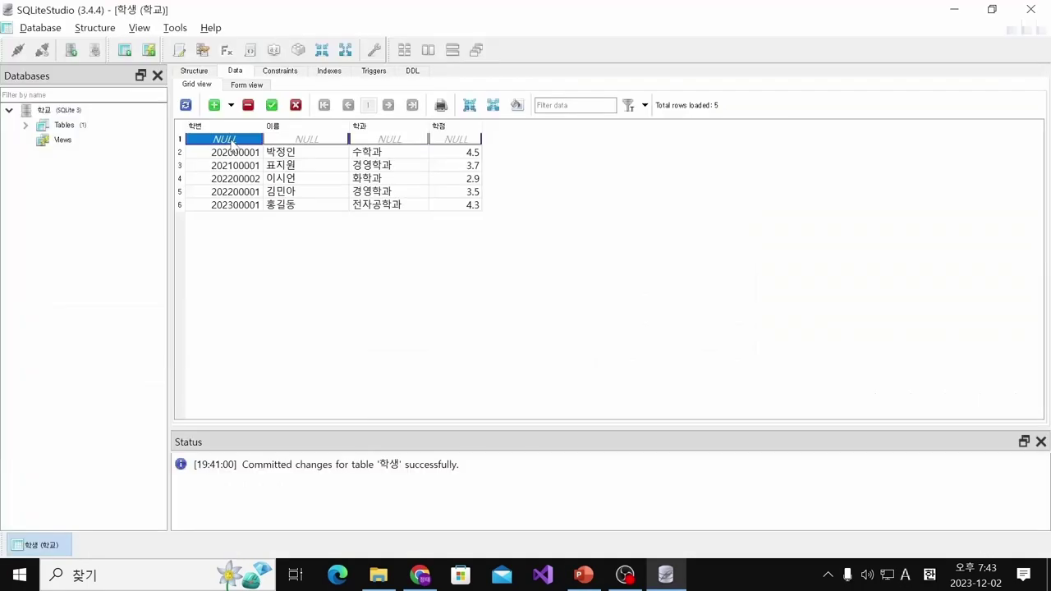
type("201900001")
key("Tab")
key("alt+Tab")
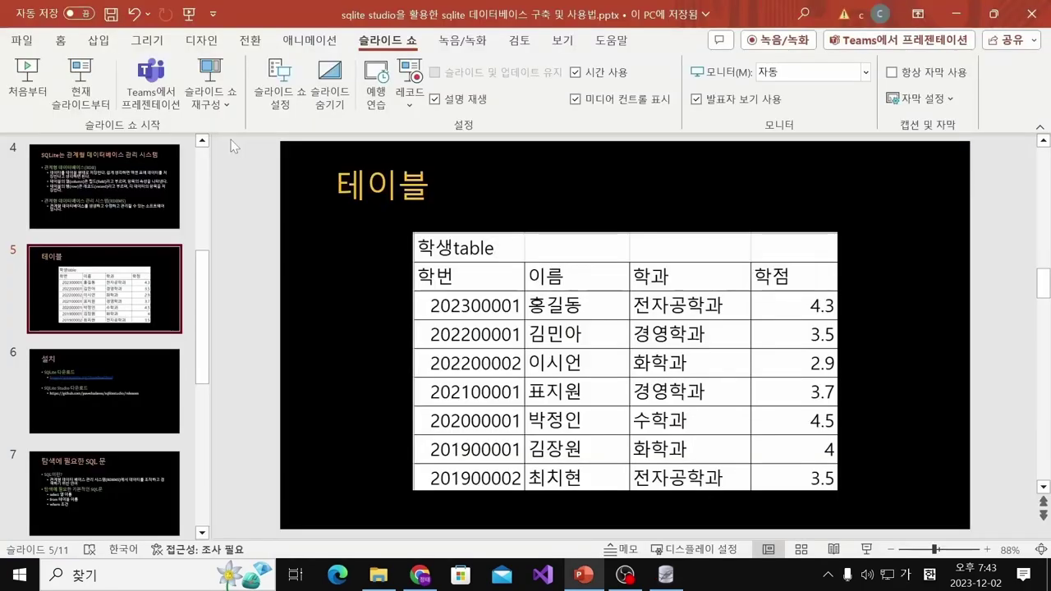
key("alt+Tab")
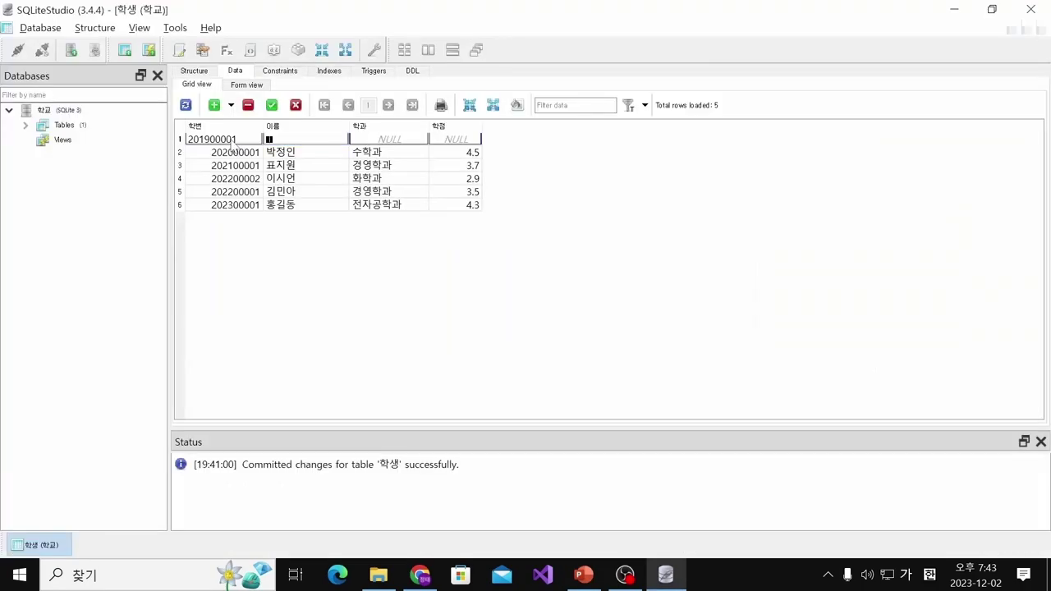
key("alt+Tab")
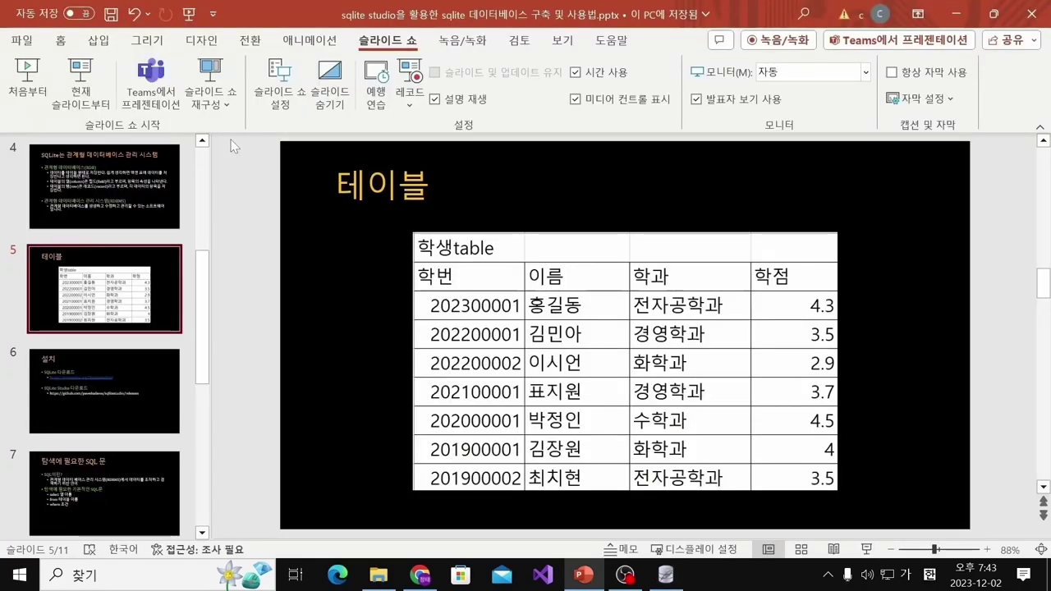
Enter department 화학과 and 학점 4, then commit the row
key("alt+Tab")
key("Tab")
type("화학과")
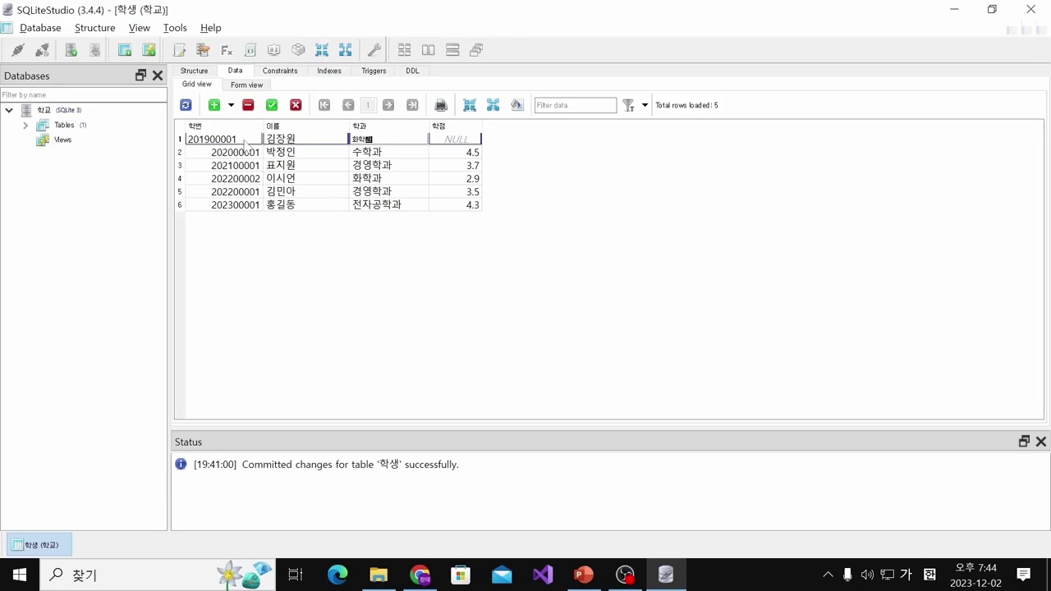
left_click(455, 140)
key("alt+Tab")
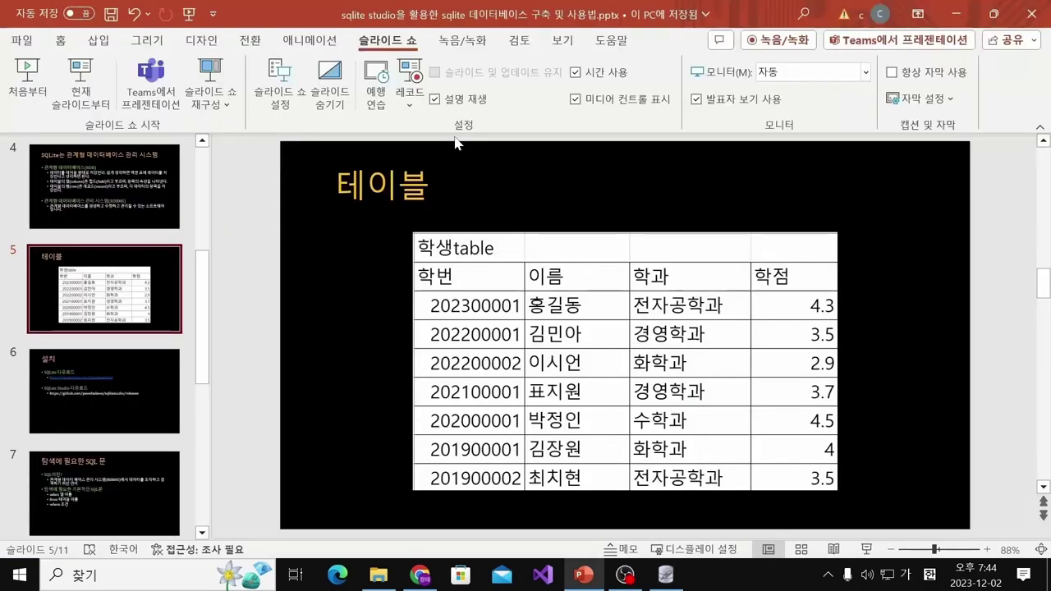
key("alt+Tab")
double_click(456, 142)
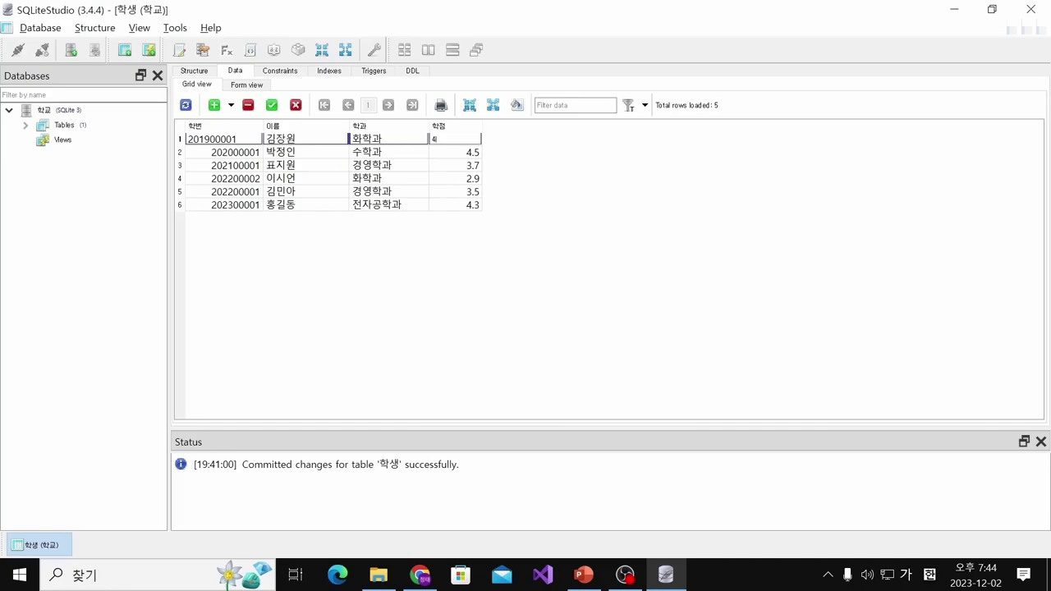
left_click(272, 105)
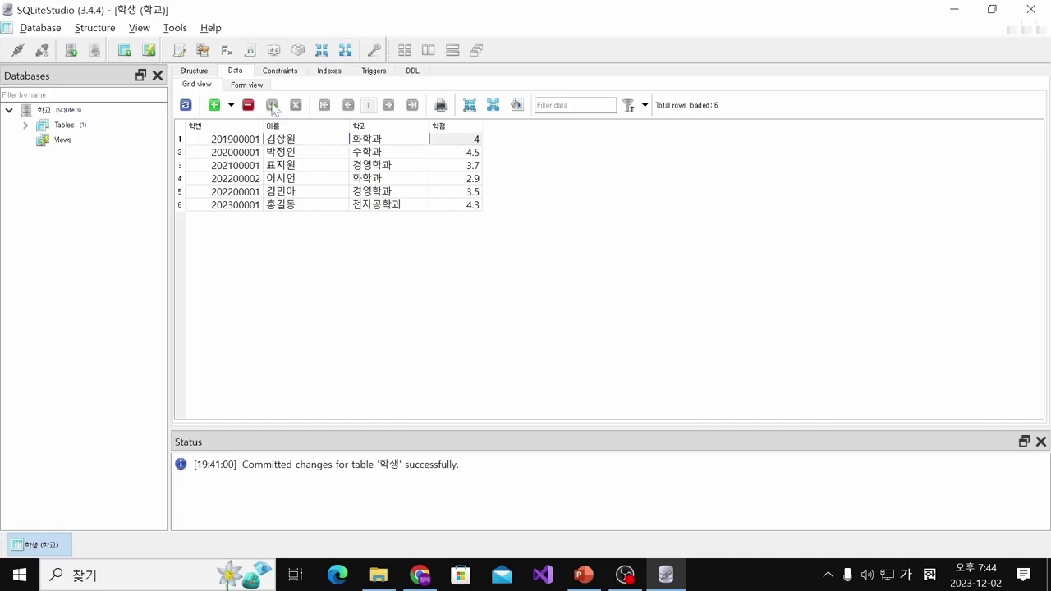
Add a new 학생 row and enter the last slide student's number and name
left_click(215, 105)
key("alt+Tab")
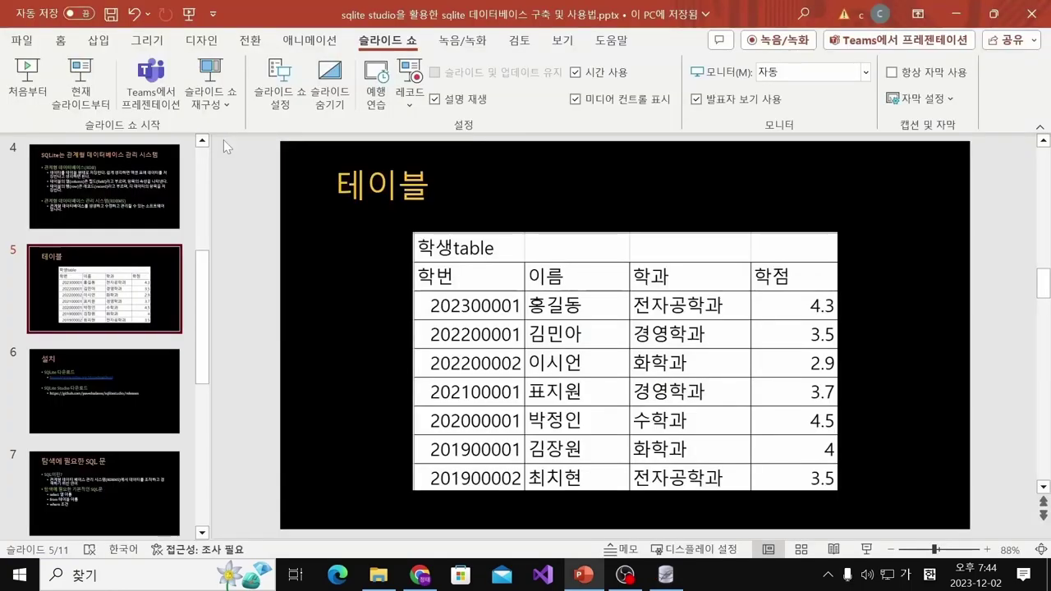
key("alt+Tab")
type("201900002")
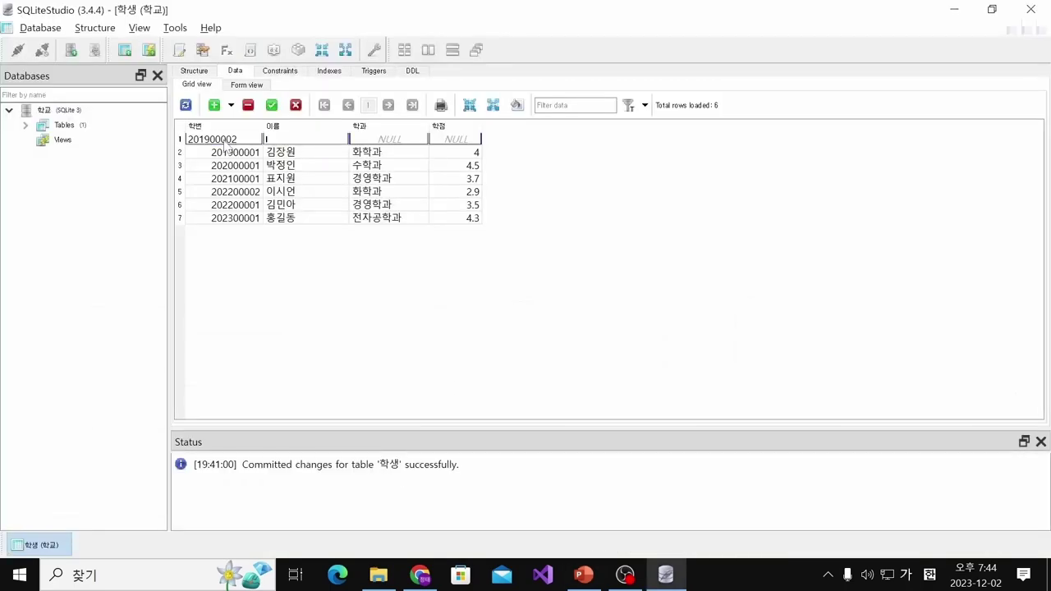
key("alt+Tab")
key("Return")
key("Tab")
Fill in 학과 as 전자공학과 and 학점 as 3.5, then commit the row
key("alt+Tab")
key("alt+Tab")
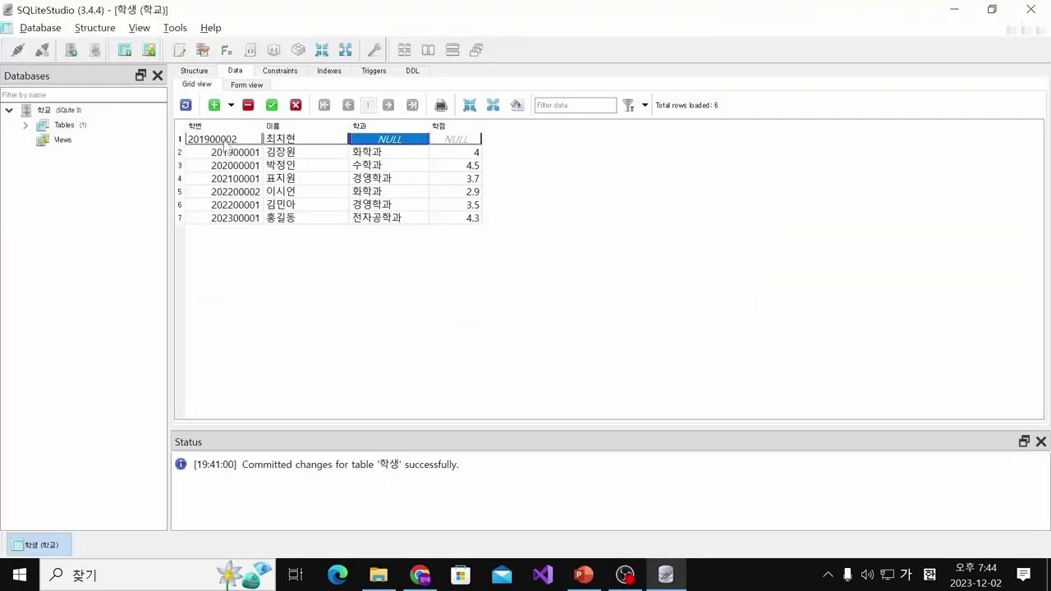
type("전자공학과")
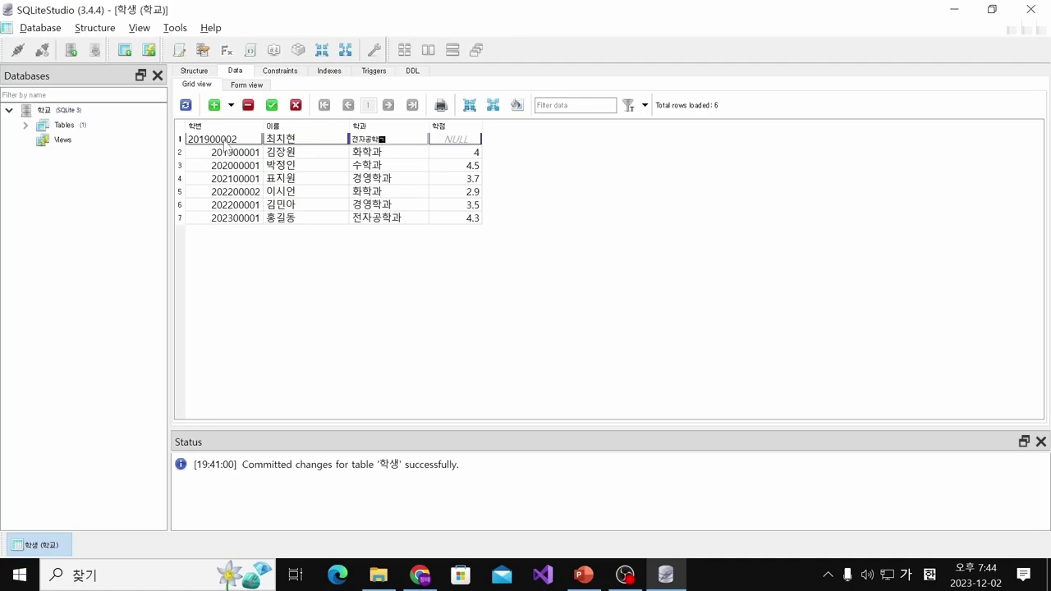
key("Tab")
key("alt+Tab")
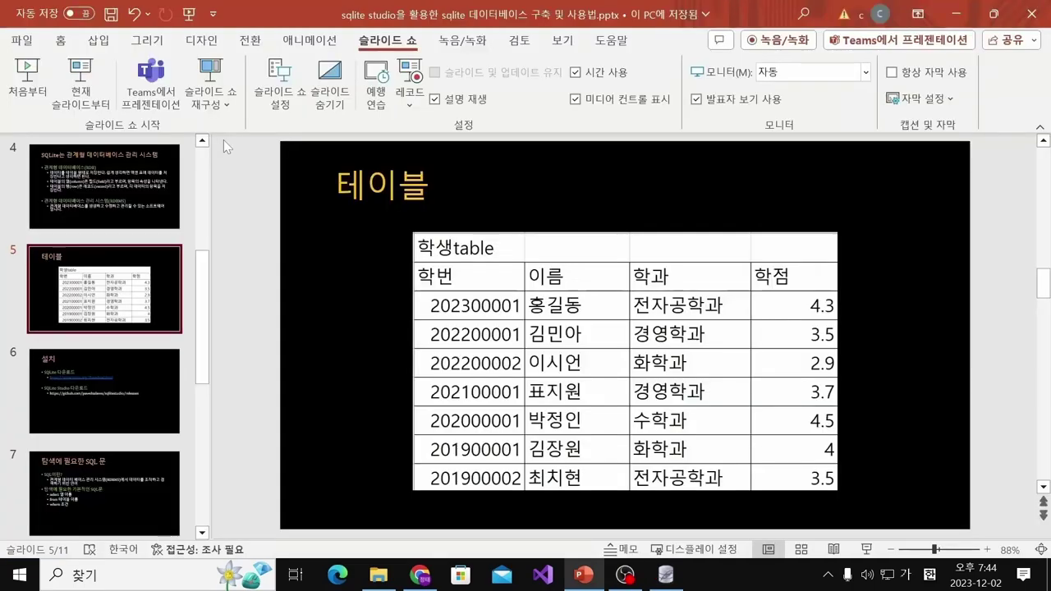
key("alt+Tab")
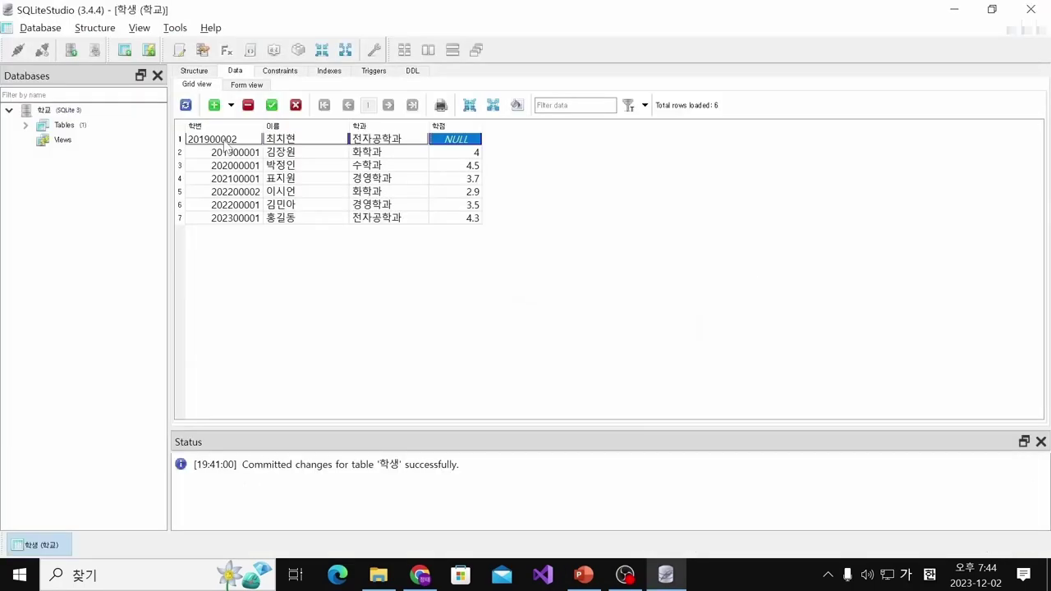
double_click(432, 140)
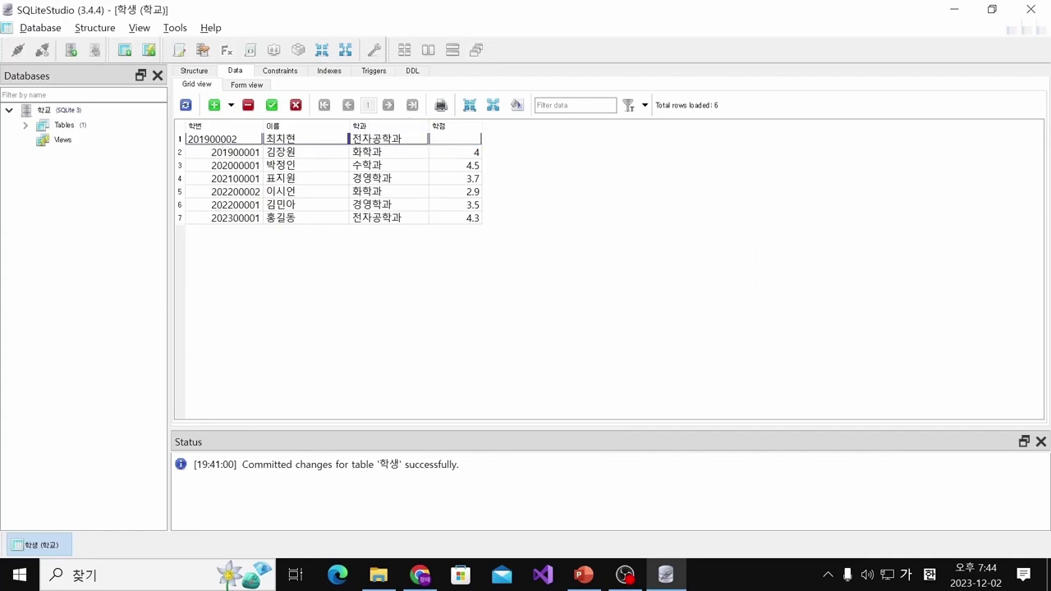
type("3.5")
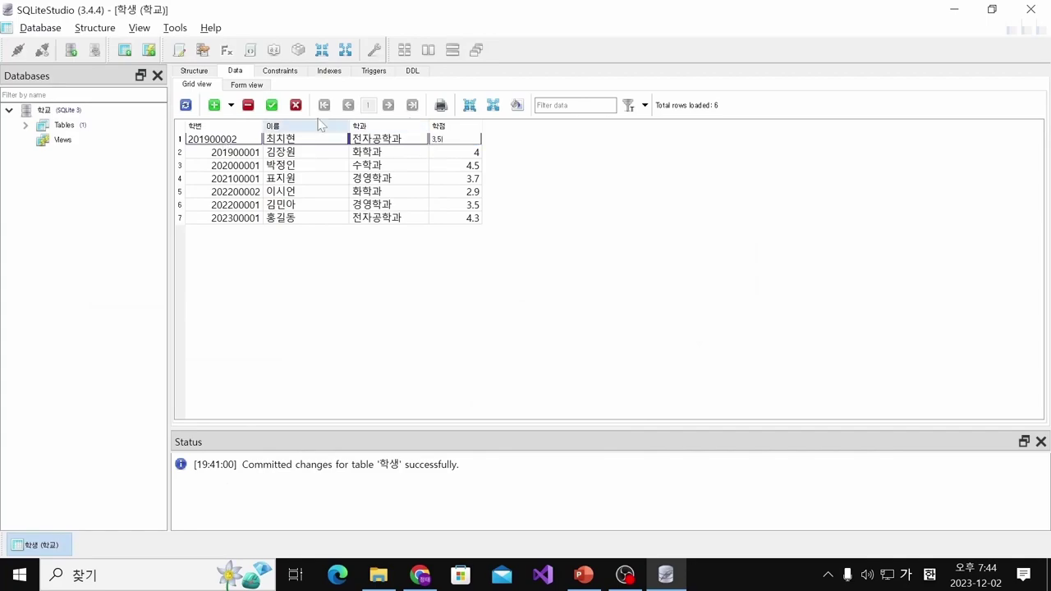
left_click(272, 105)
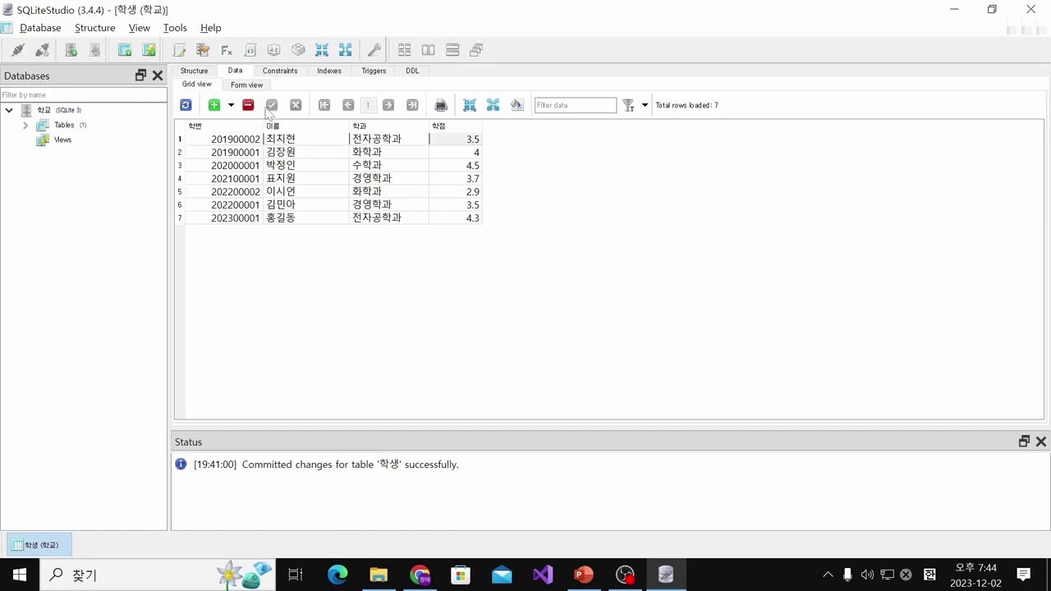
Refresh the 학생 grid so the new student sorts second by 학번
left_click(185, 106)
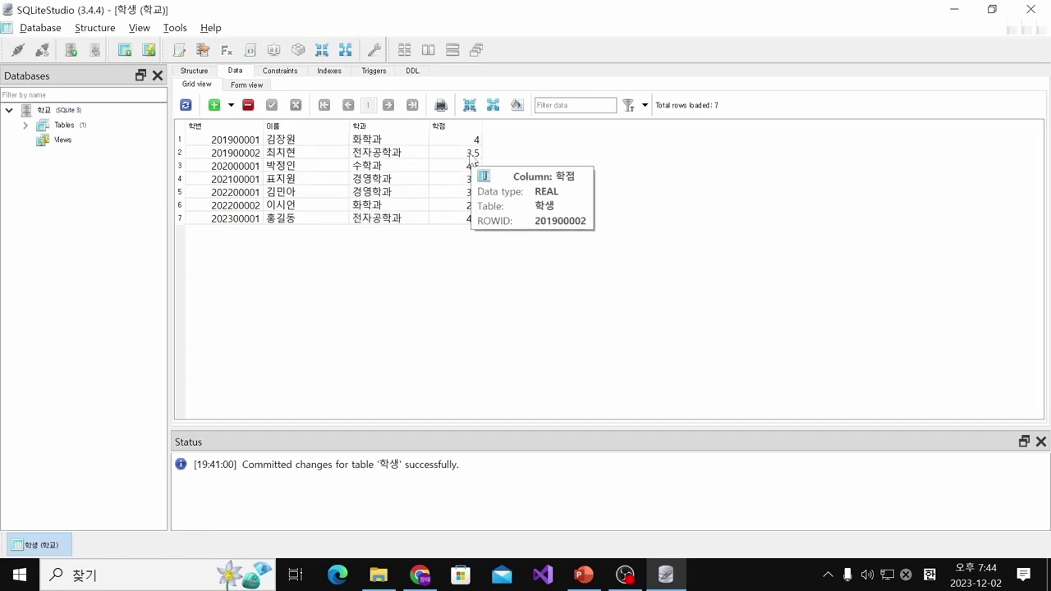
double_click(402, 152)
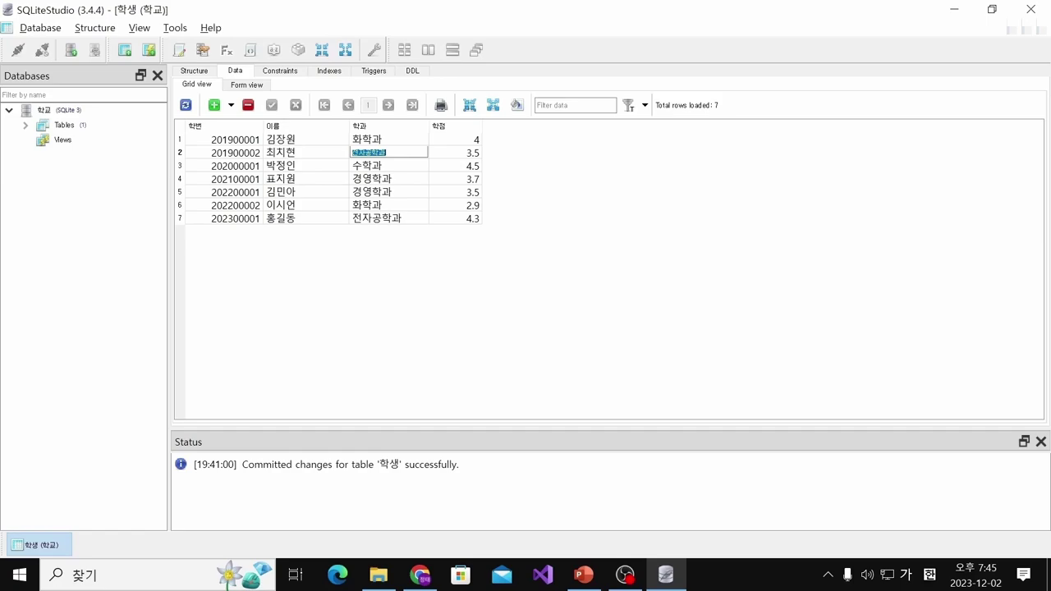
key("BackSpace")
type("수학ㄱ")
key("Return")
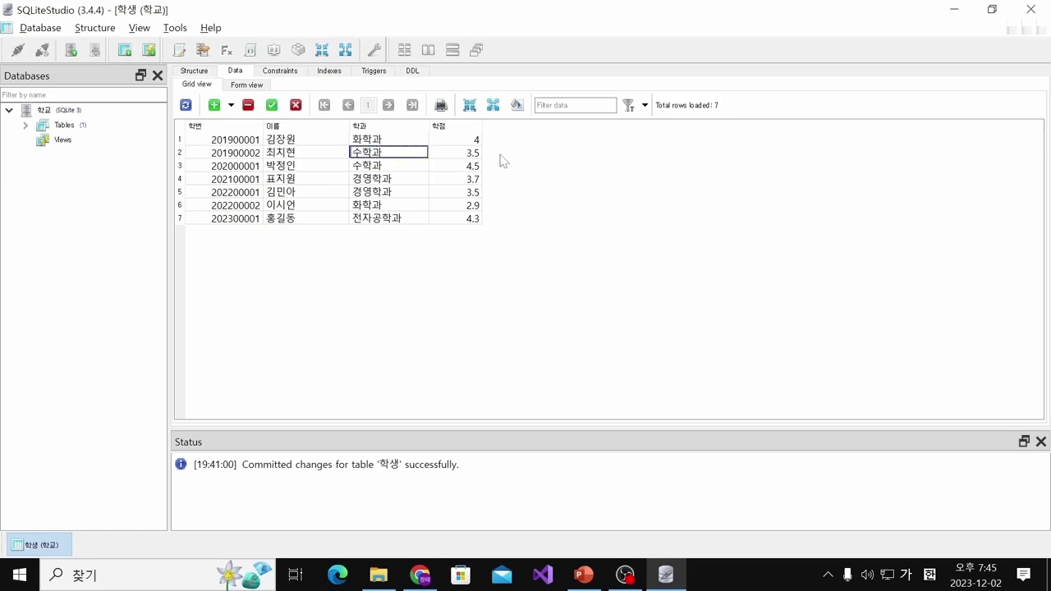
left_click(272, 105)
left_click(182, 106)
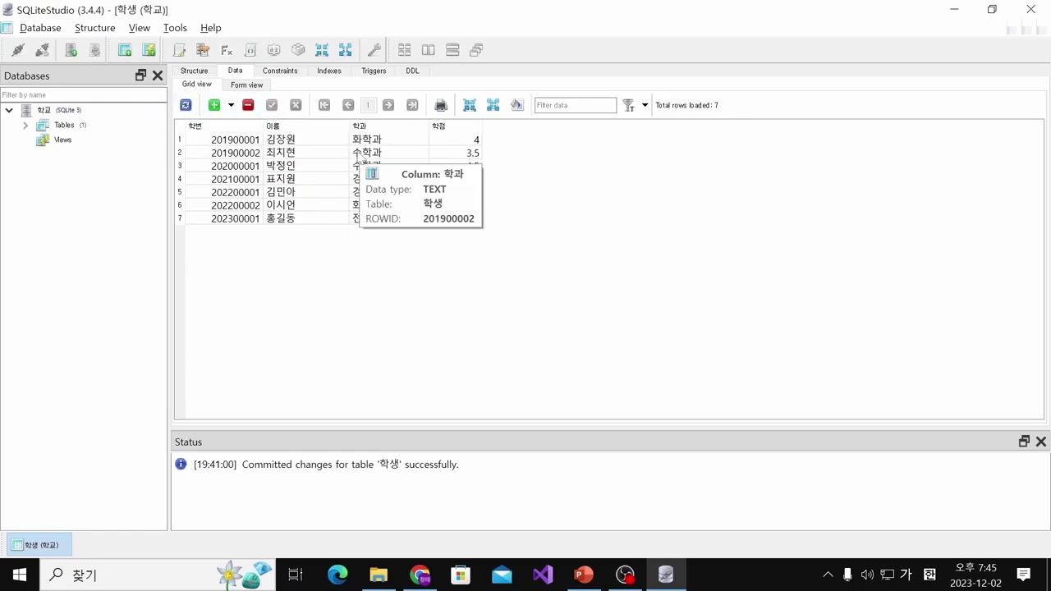
key("alt+Tab")
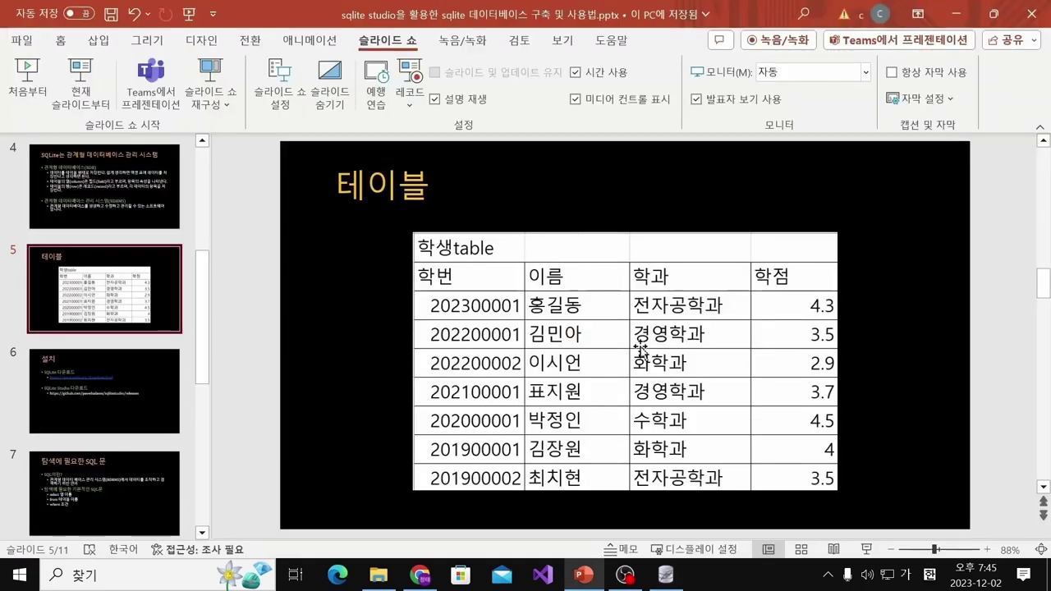
key("alt+Tab")
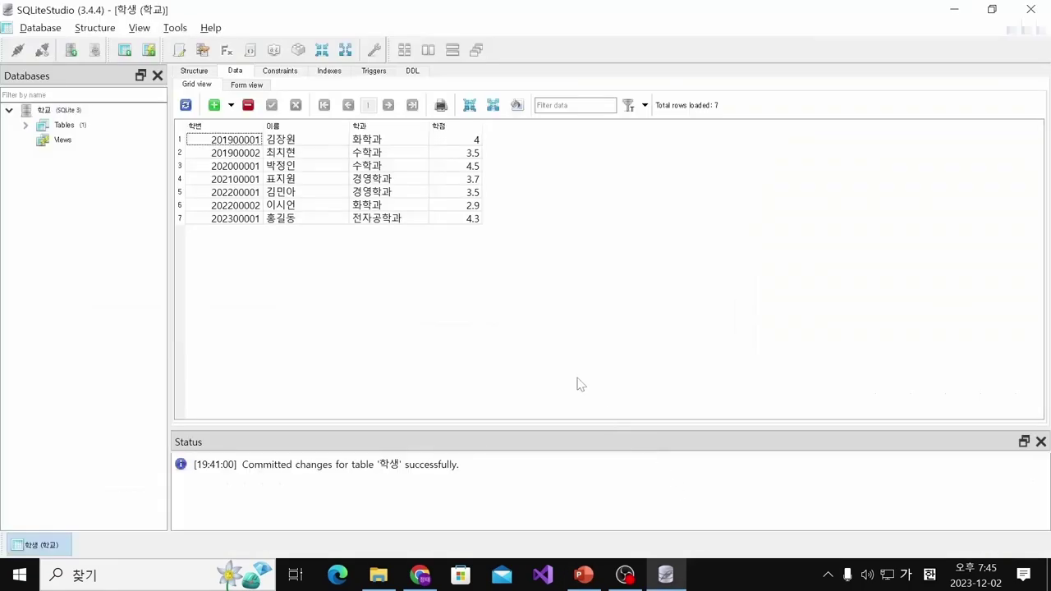
key("alt+Tab")
key("alt+Tab")
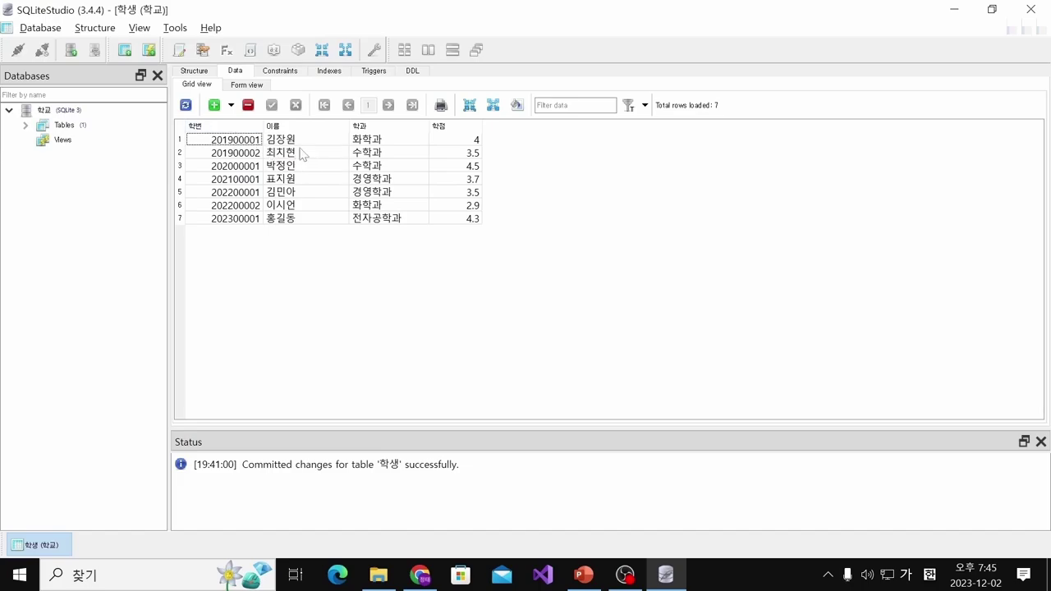
double_click(380, 154)
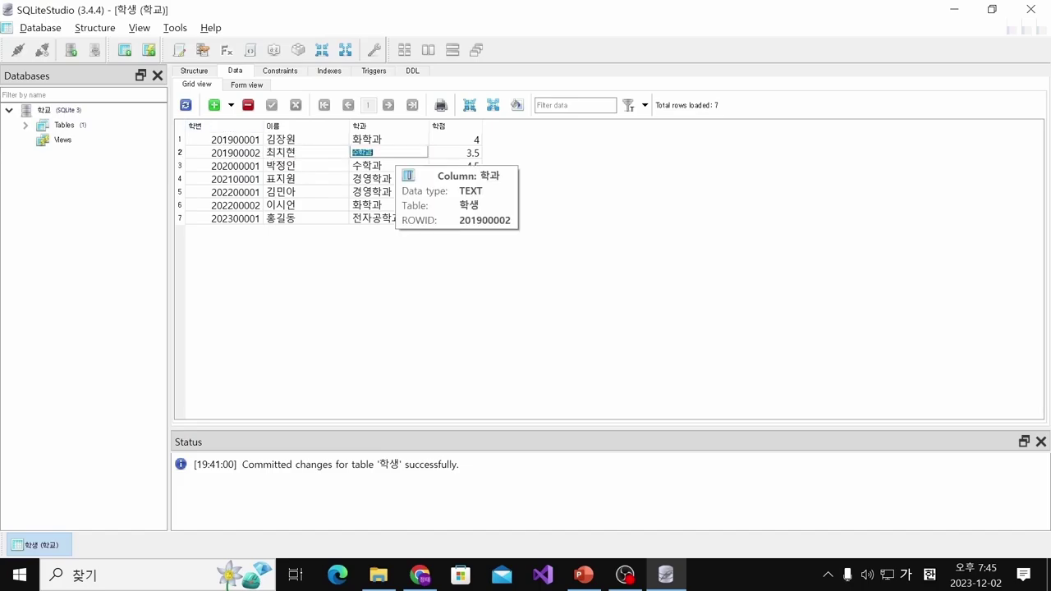
key("BackSpace")
type("전자공학과")
key("Return")
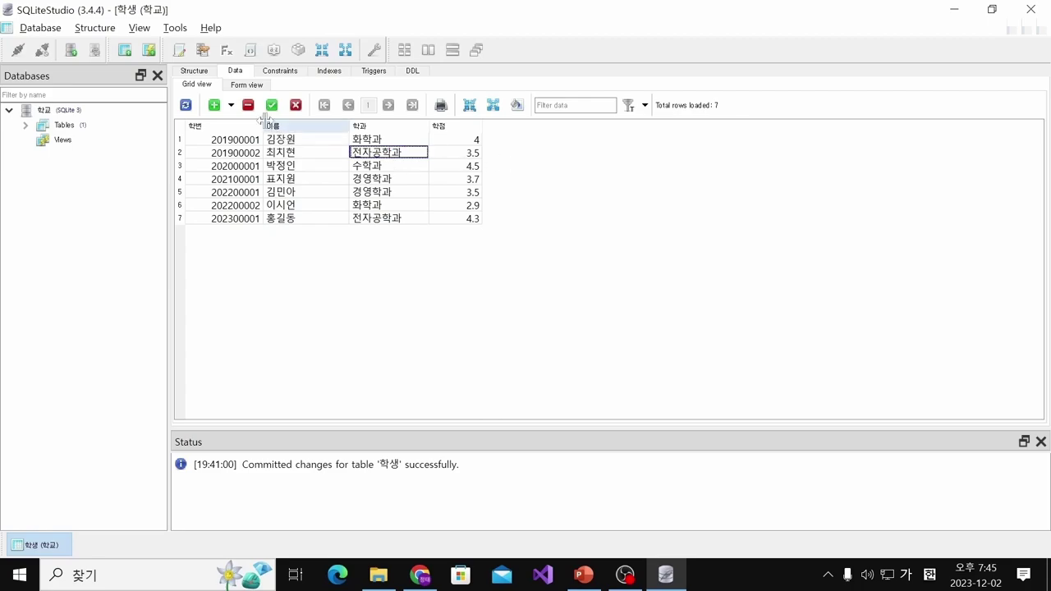
left_click(271, 105)
left_click(186, 105)
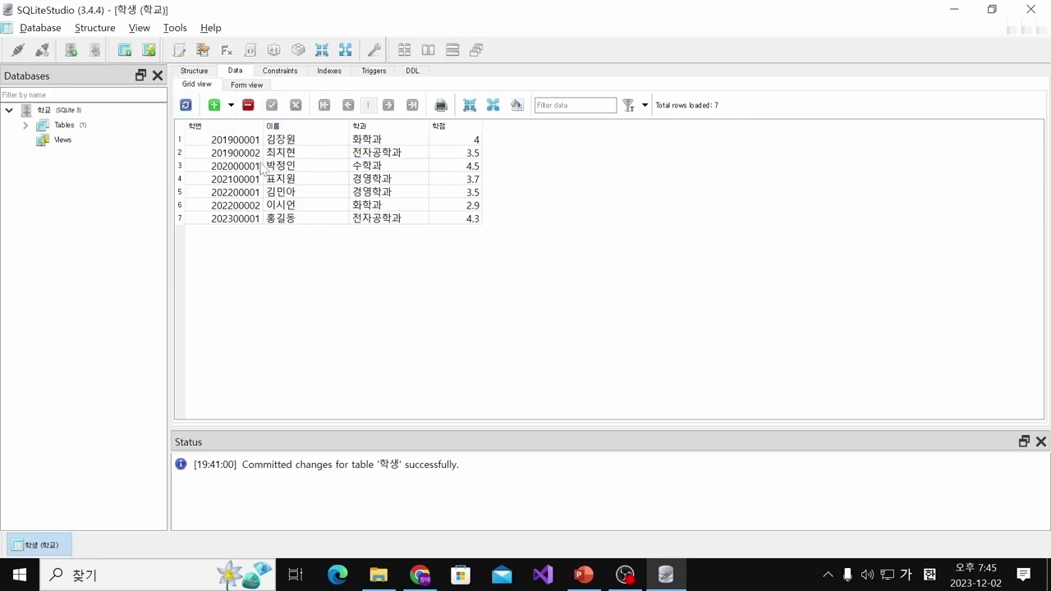
Expand the 학교 database's Tables node and select 학생, dismissing its context menu
left_click(25, 125)
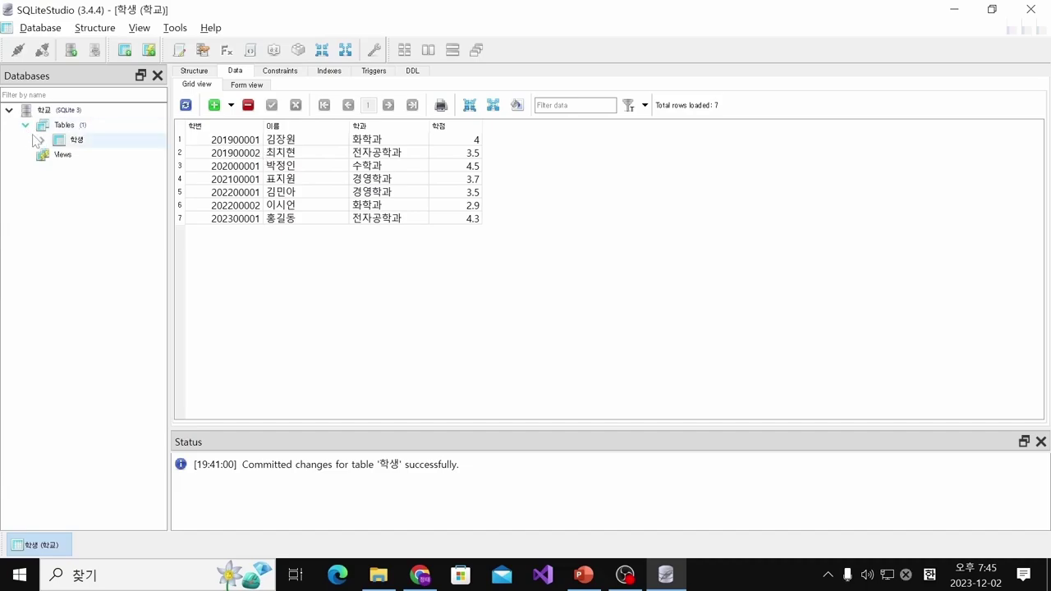
left_click(74, 142)
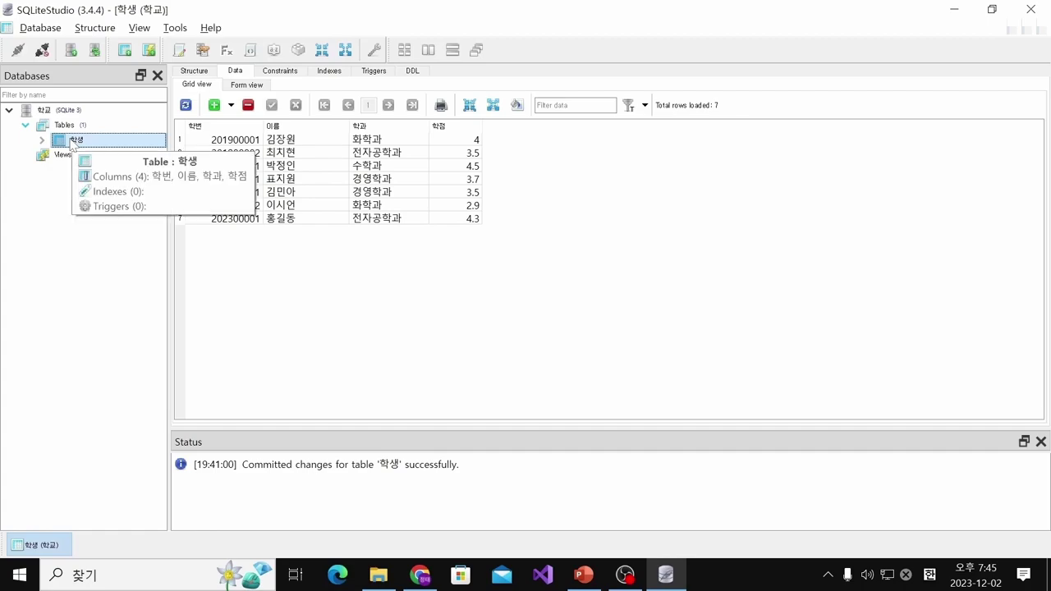
right_click(72, 143)
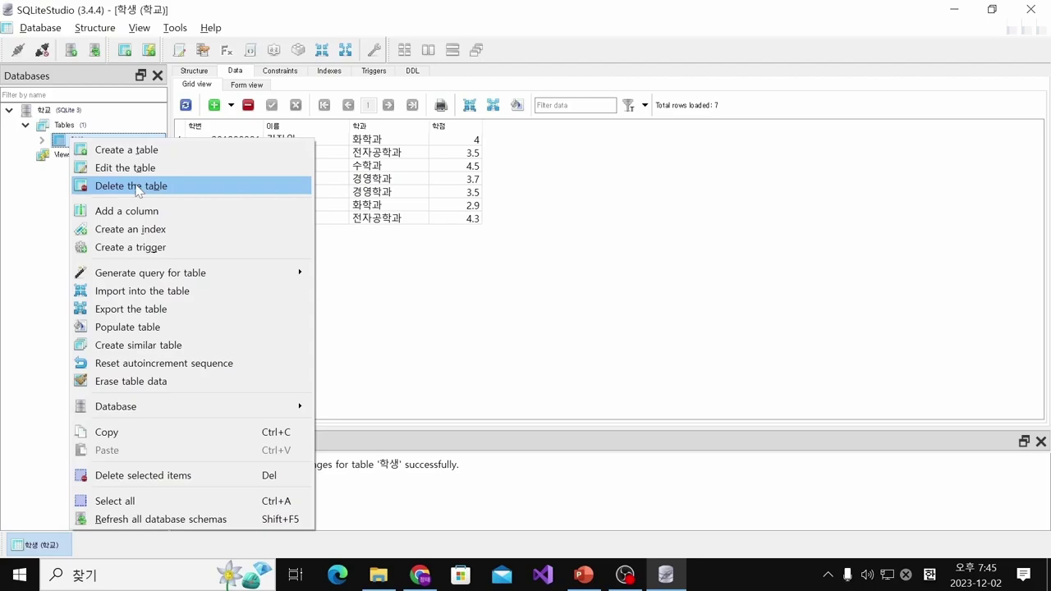
left_click(450, 207)
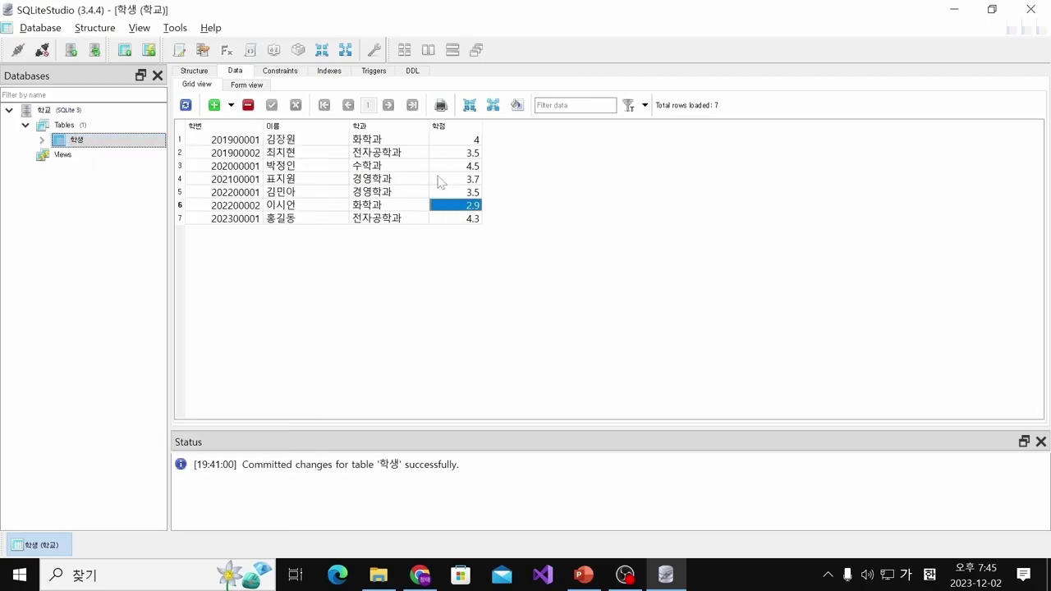
Select row 1's 학점 cell and the whole first row, then clear the selection
left_click(435, 141)
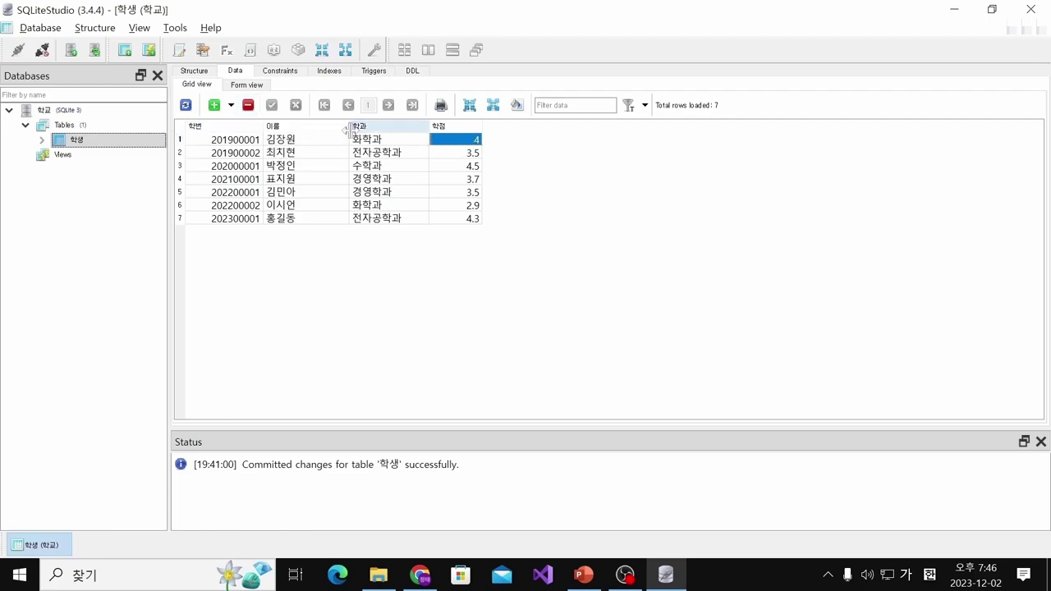
left_click(180, 139)
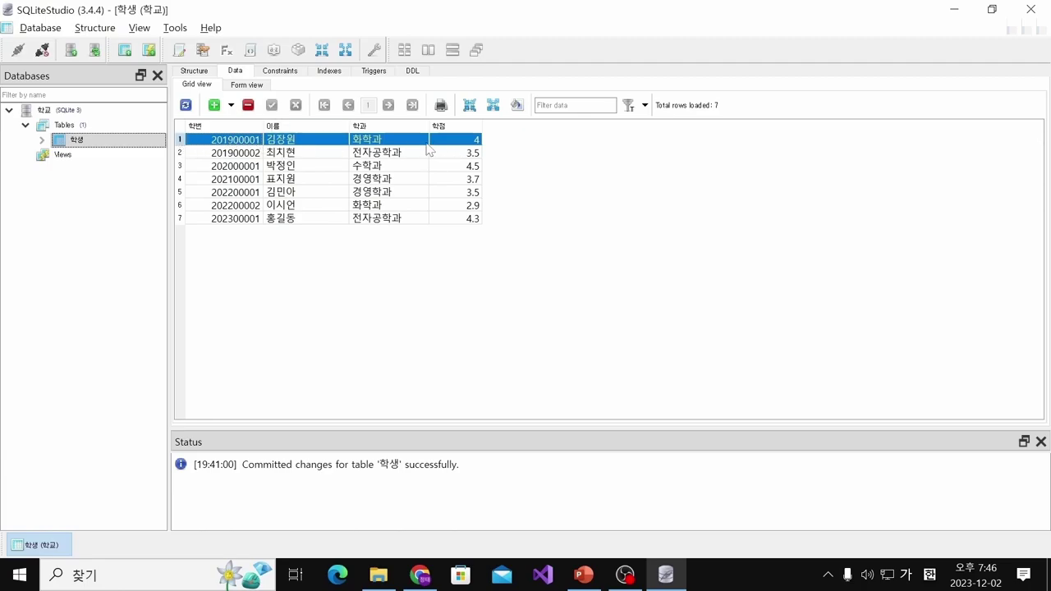
left_click(506, 158)
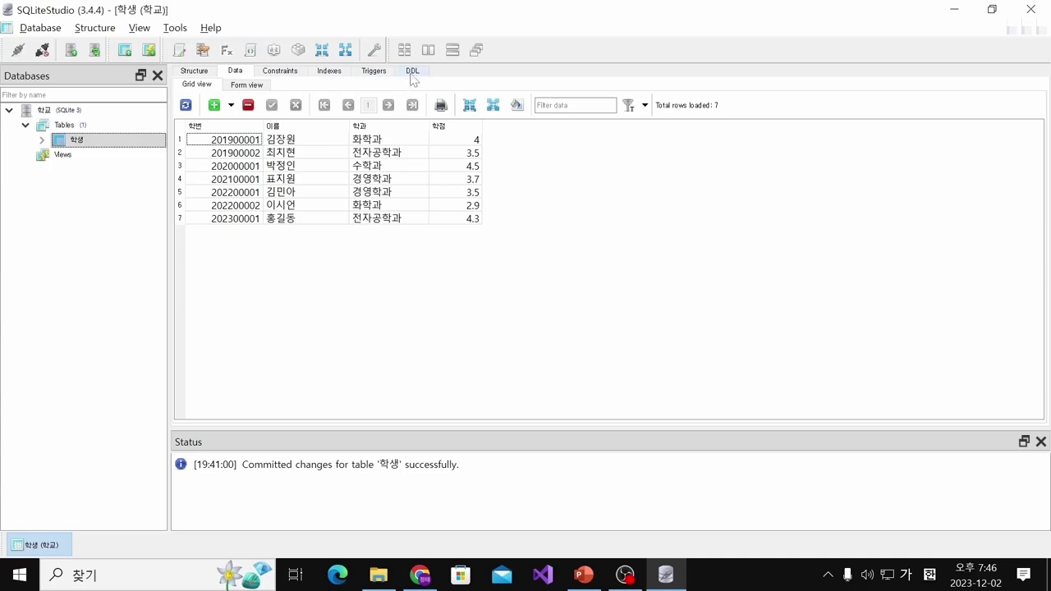
Review the 학생 CREATE TABLE statement on the DDL tab, then return to Data
left_click(412, 72)
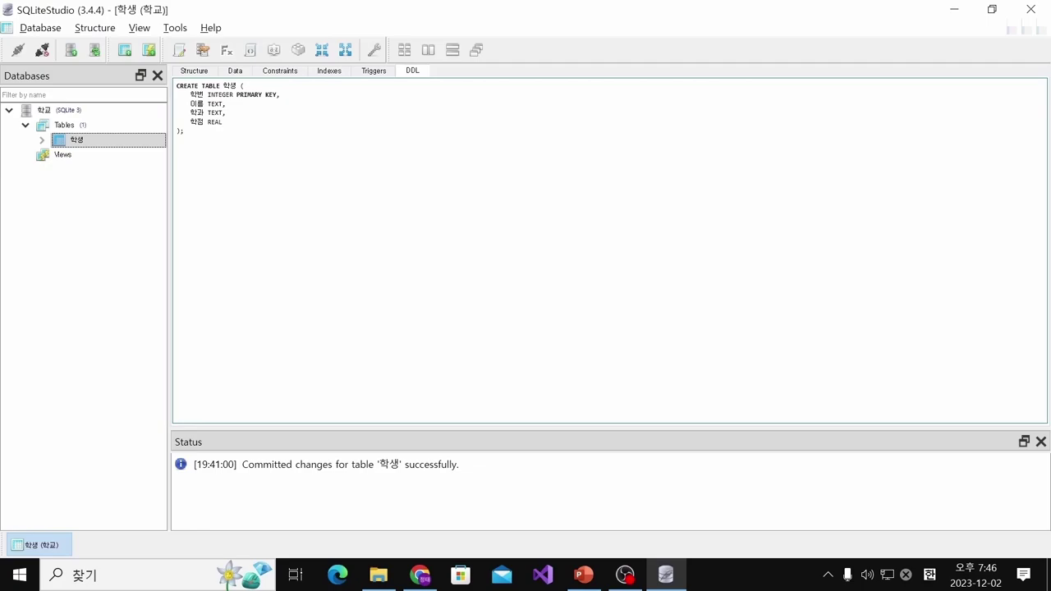
left_click_drag(185, 130, 176, 85)
left_click(176, 85)
left_click(231, 75)
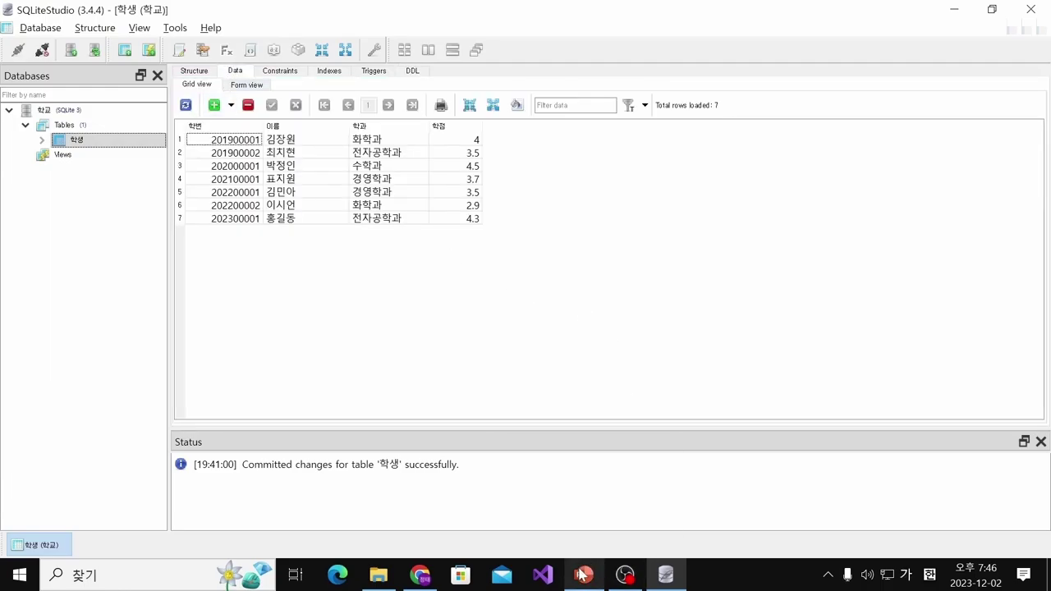
Bring PowerPoint to the front and scroll down through the slides
mouse_move(583, 573)
left_click(580, 538)
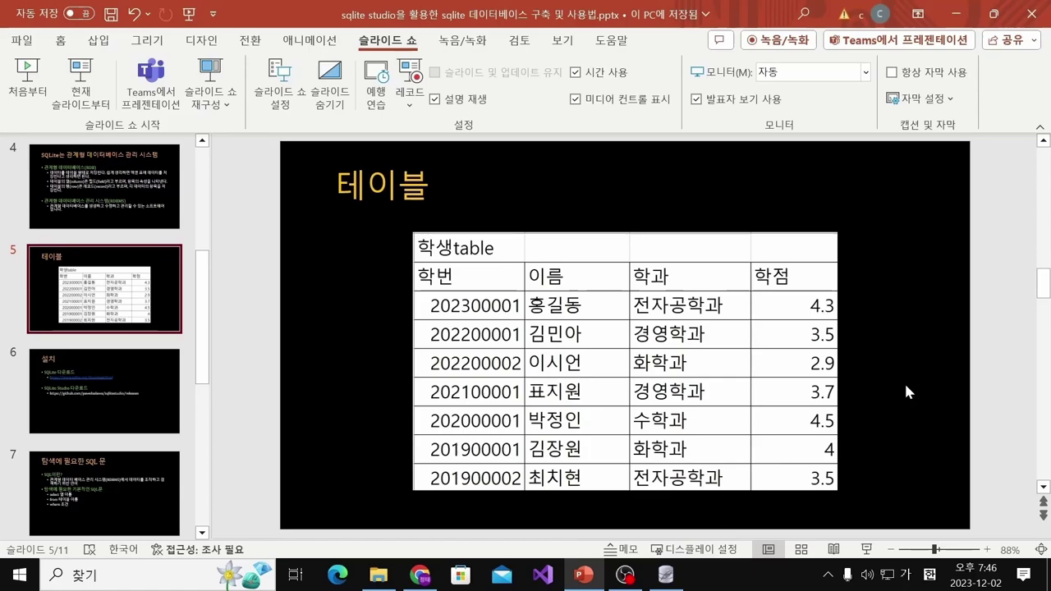
scroll(904, 381, "down", 2)
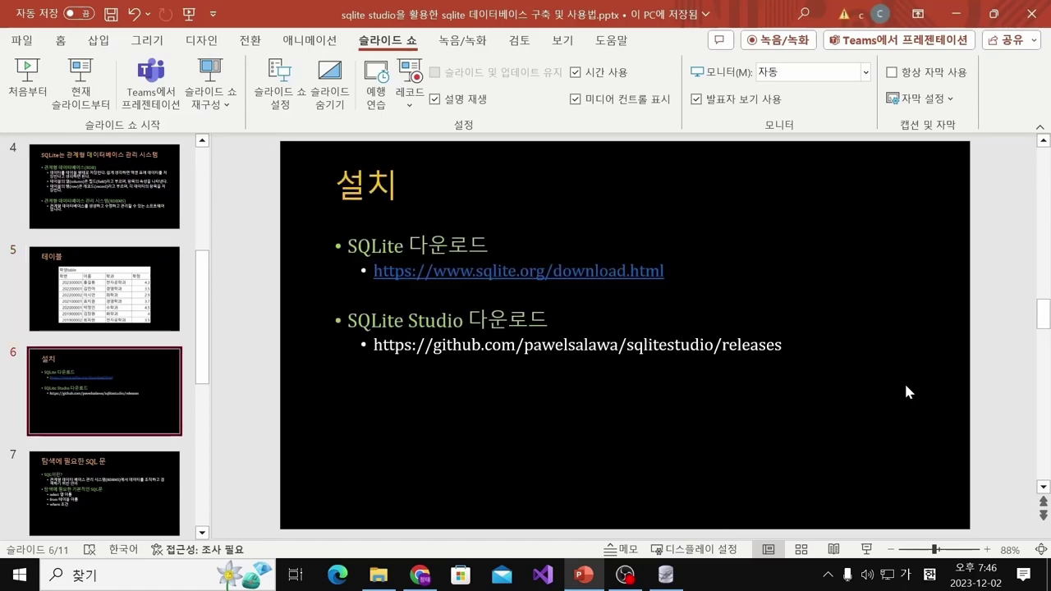